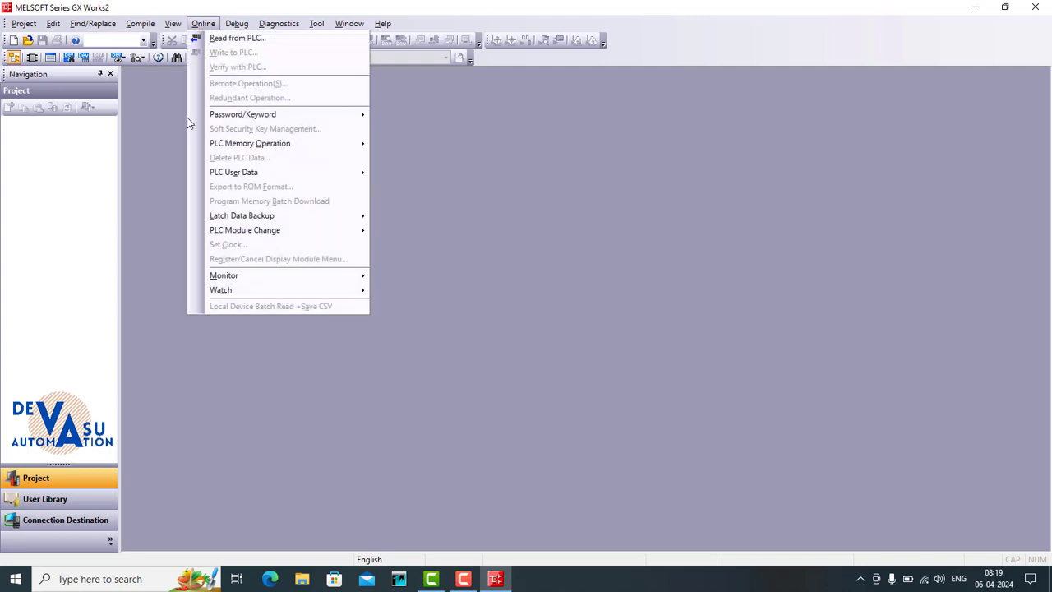
- Start a read from the PLC using the FXCPU series
{"action": "left_click", "coordinate": [235, 39]}
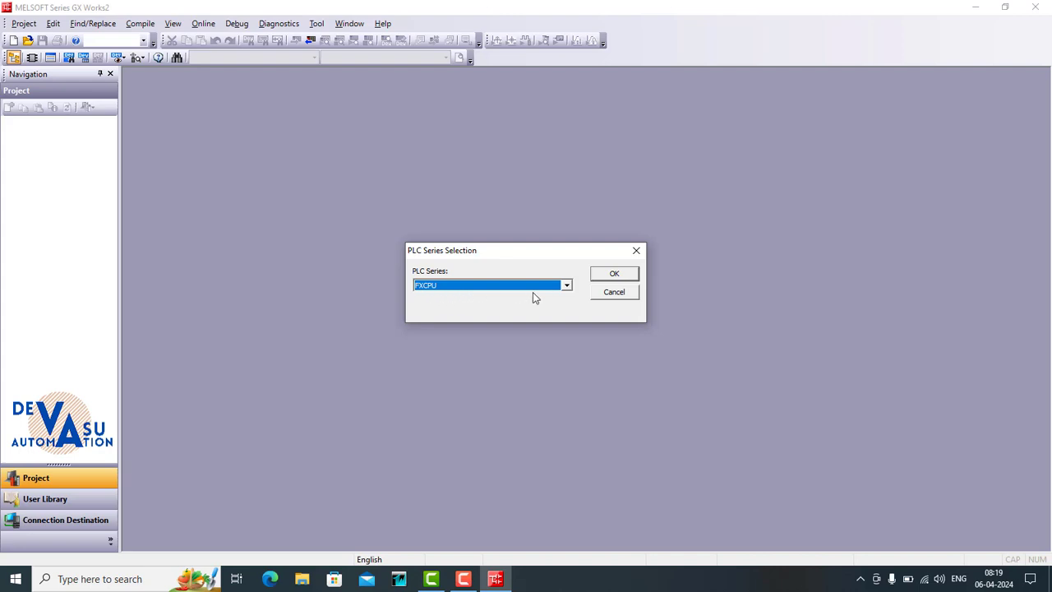
{"action": "left_click", "coordinate": [609, 275]}
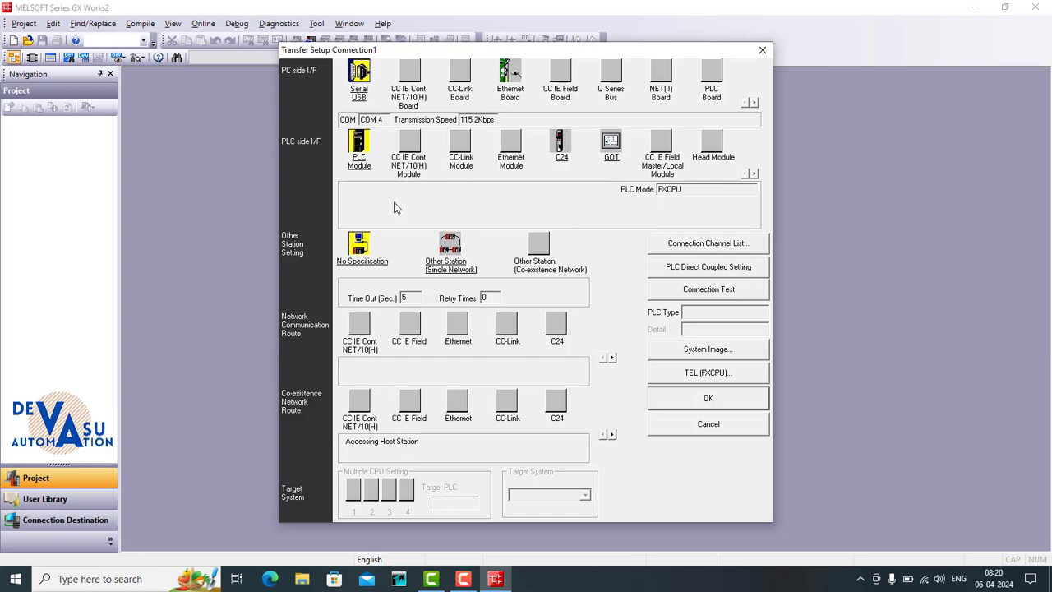
- Check in Windows Device Manager which COM port the USB serial adapter uses, and return to the transfer setup
{"action": "left_click", "coordinate": [302, 579]}
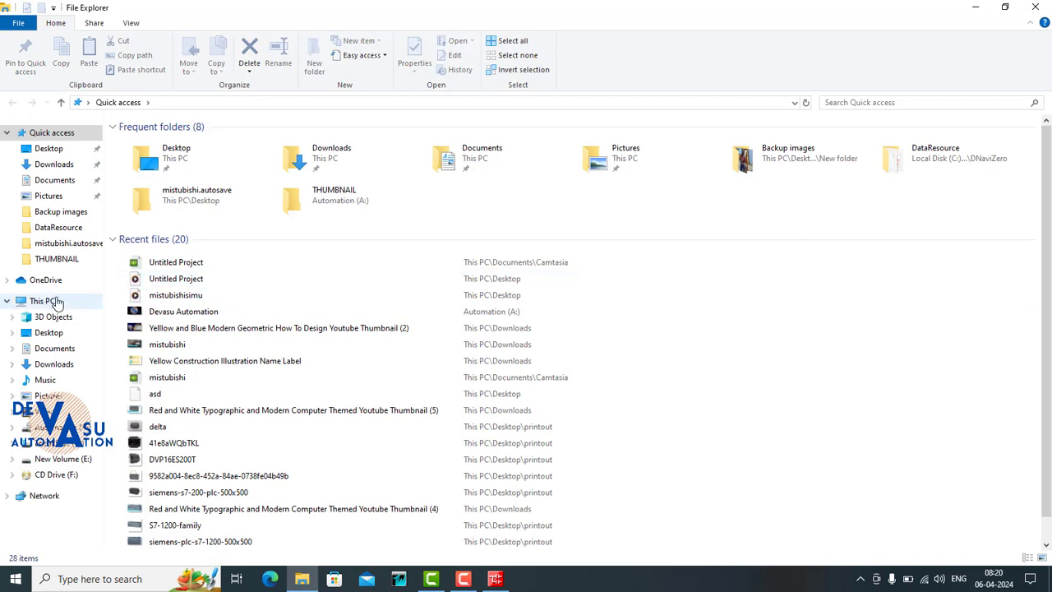
{"action": "right_click", "coordinate": [57, 303]}
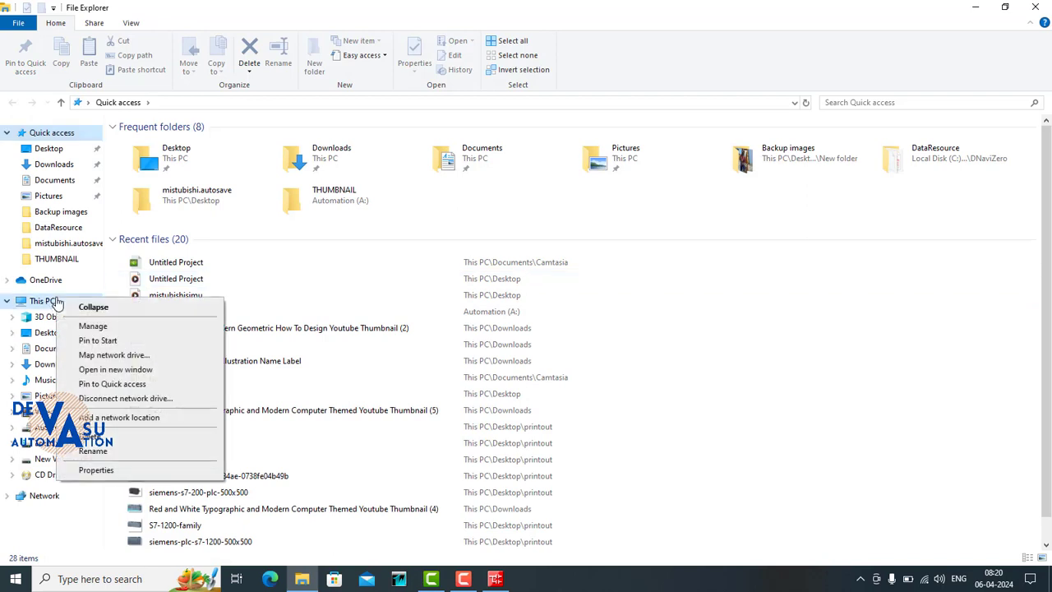
{"action": "left_click", "coordinate": [82, 327]}
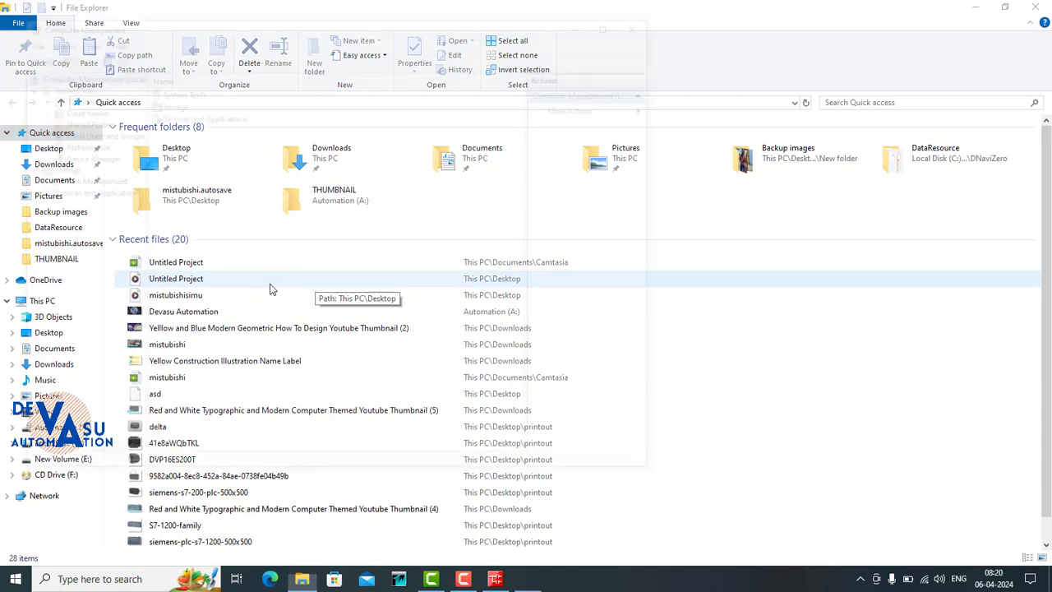
{"action": "left_click", "coordinate": [72, 157]}
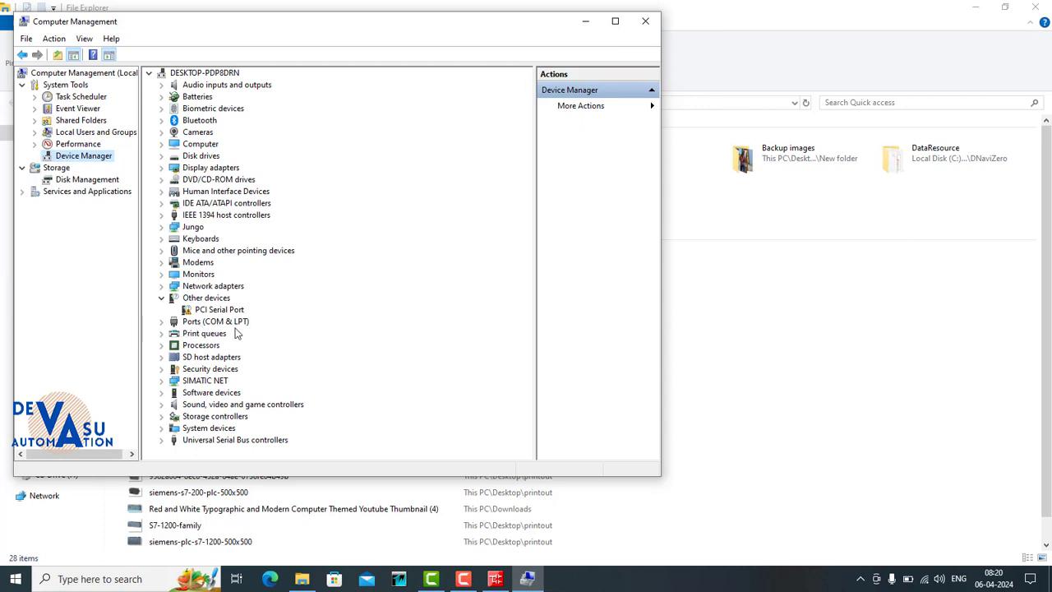
{"action": "left_click", "coordinate": [164, 322]}
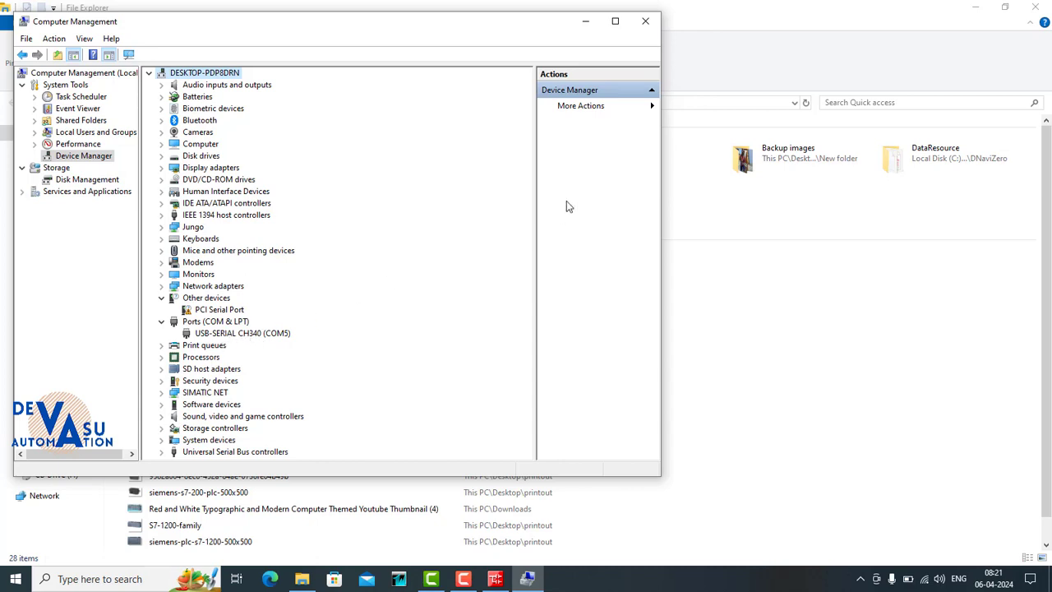
{"action": "left_click", "coordinate": [646, 23]}
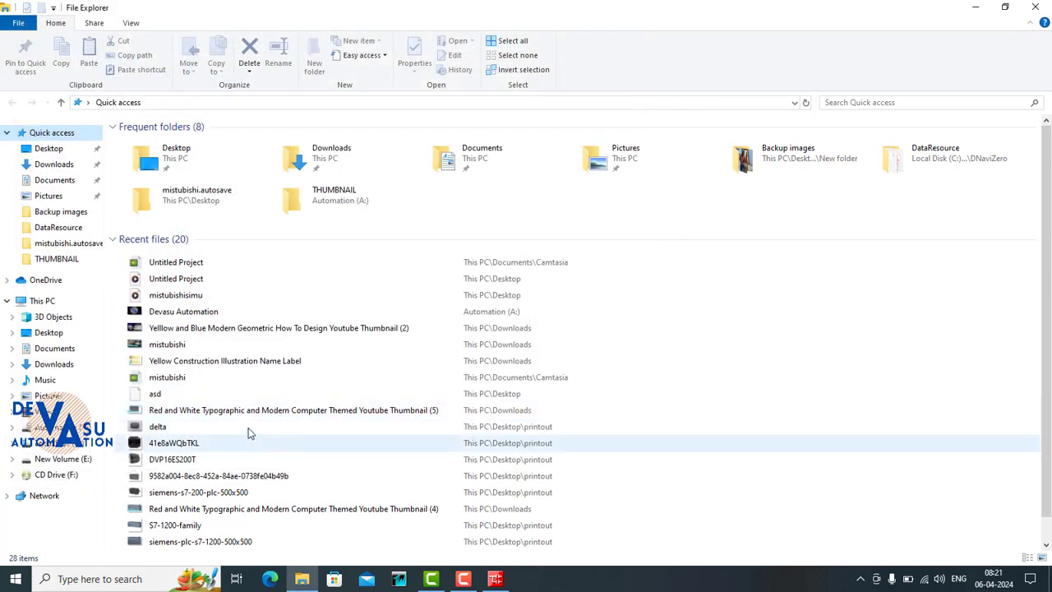
{"action": "left_click", "coordinate": [1035, 7]}
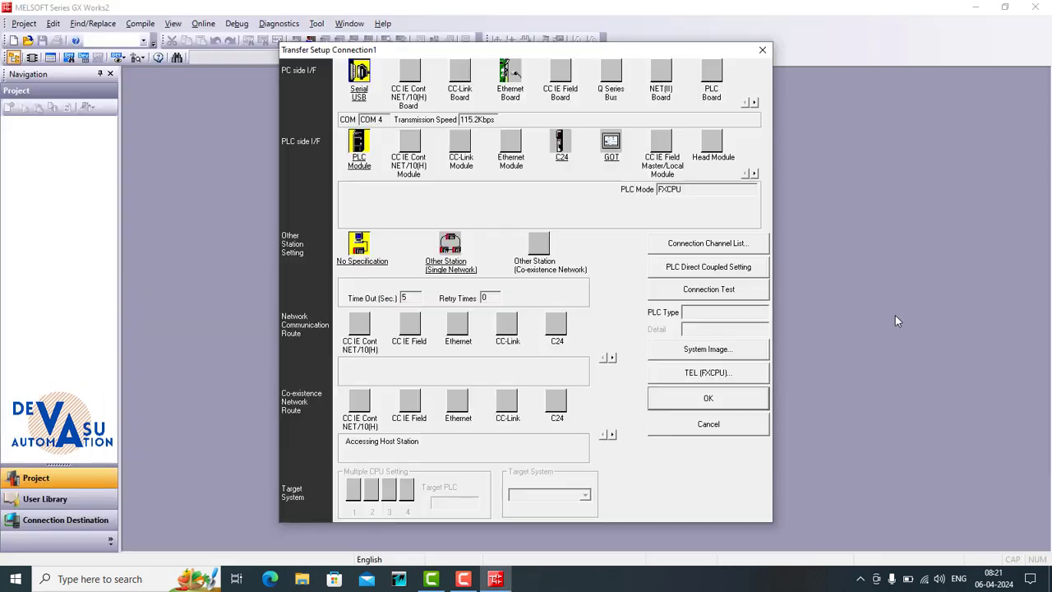
- Set the COM port of the PC side serial interface to COM 5
{"action": "double_click", "coordinate": [359, 92]}
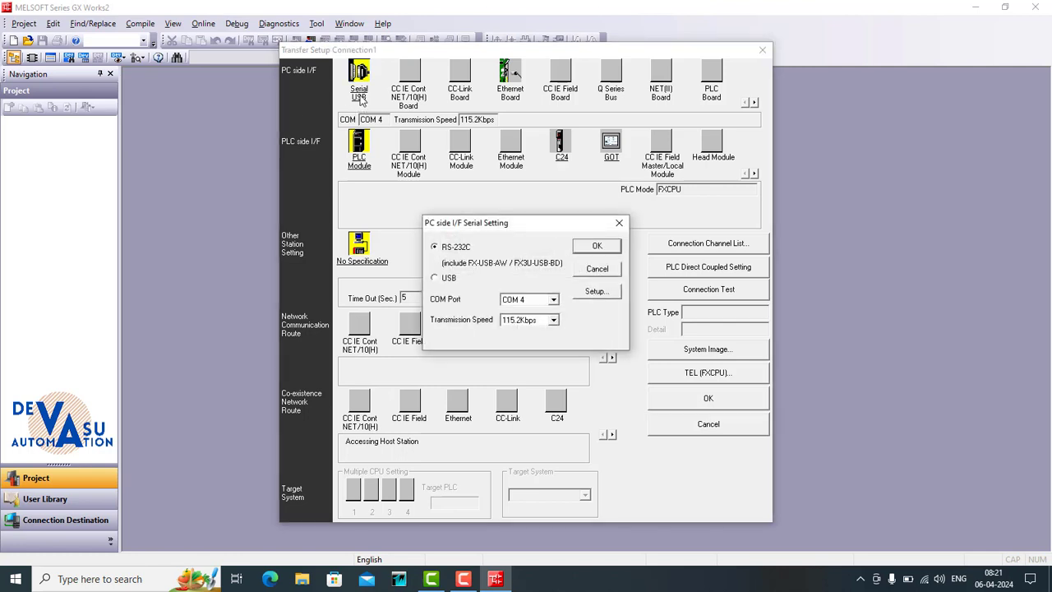
{"action": "left_click", "coordinate": [554, 300]}
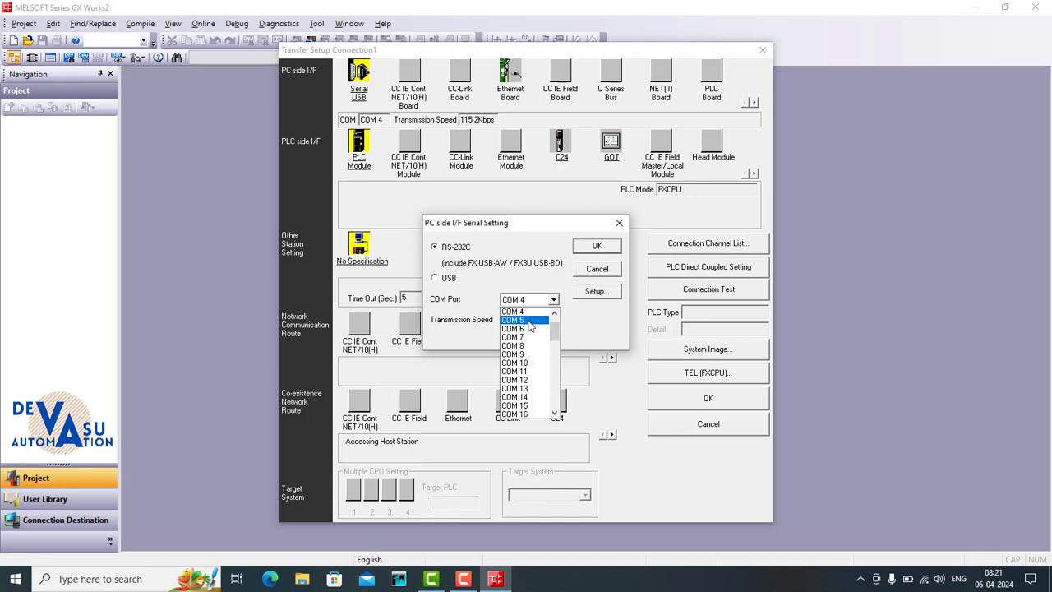
{"action": "left_click", "coordinate": [528, 322]}
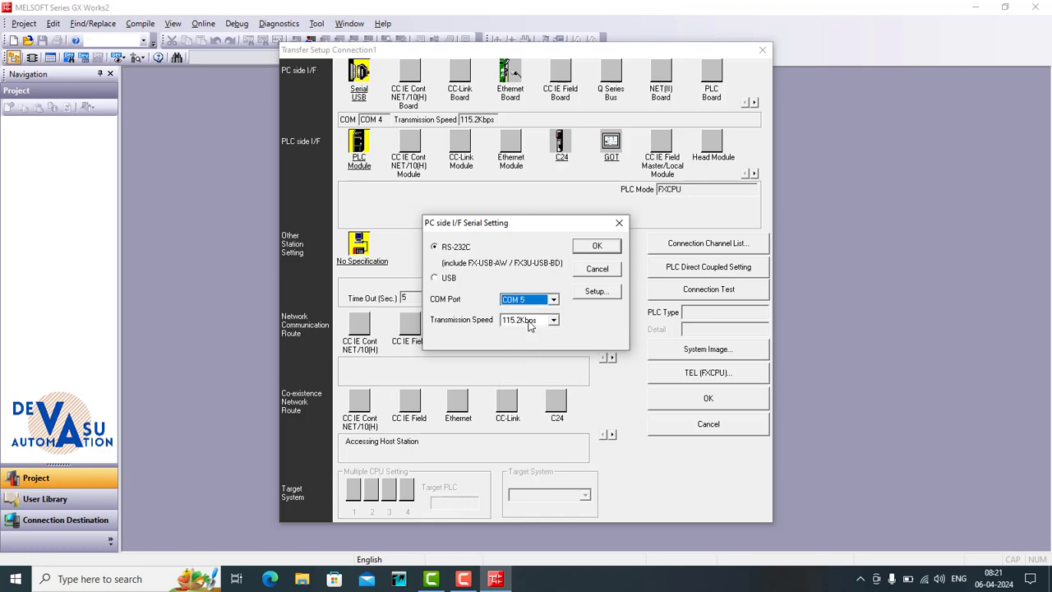
{"action": "left_click", "coordinate": [591, 247]}
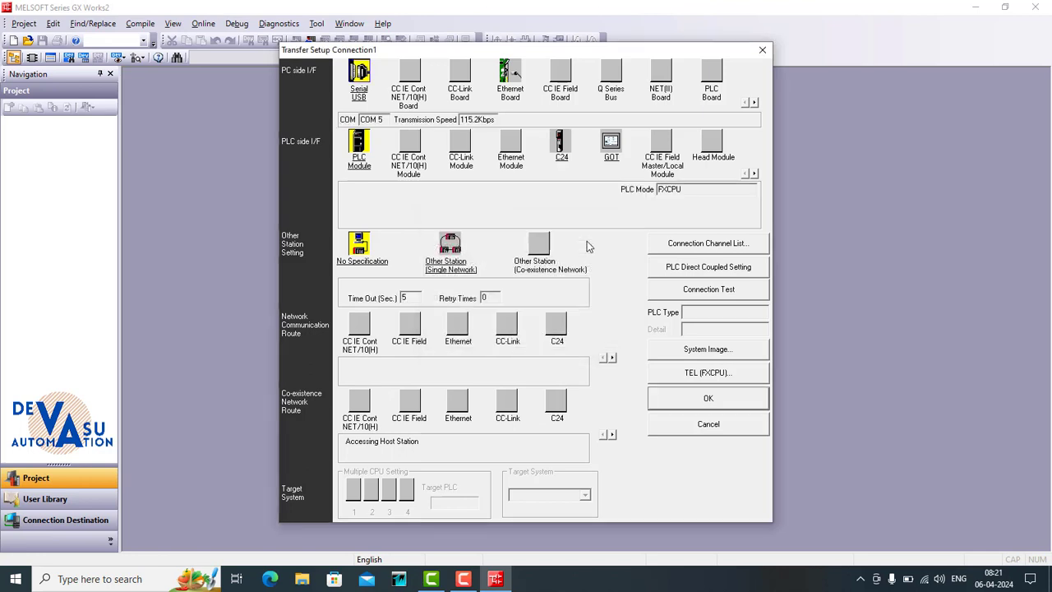
- Run a connection test to the PLC and accept the transfer setup
{"action": "left_click", "coordinate": [704, 292]}
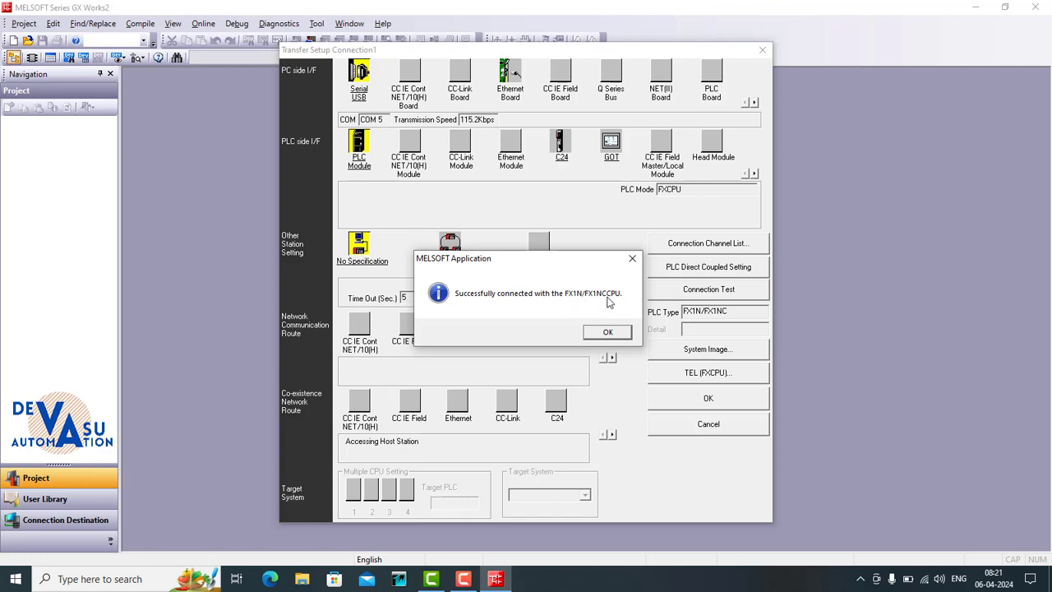
{"action": "left_click", "coordinate": [607, 332]}
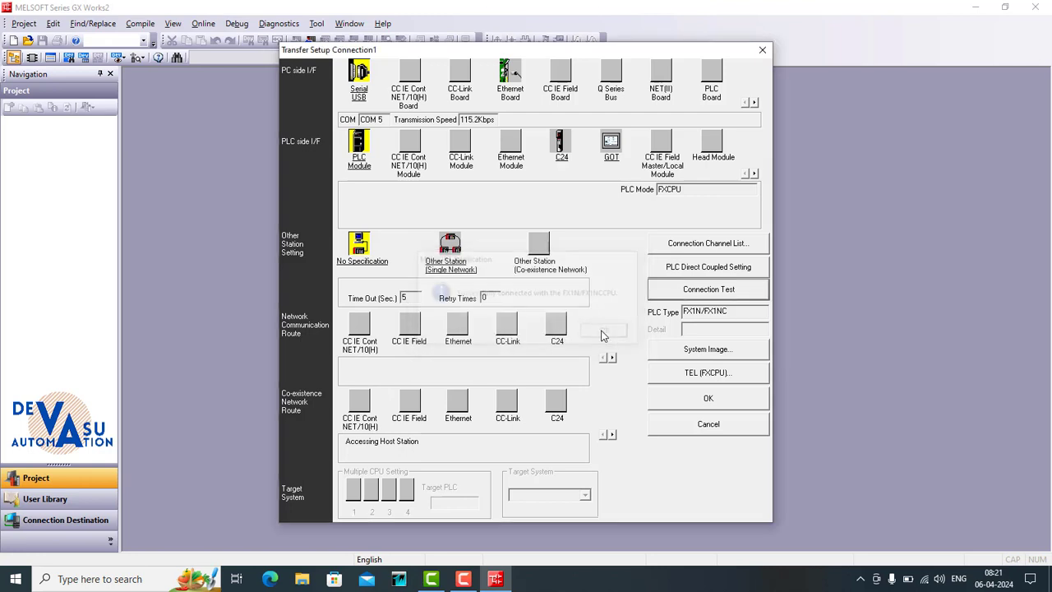
{"action": "left_click", "coordinate": [666, 398]}
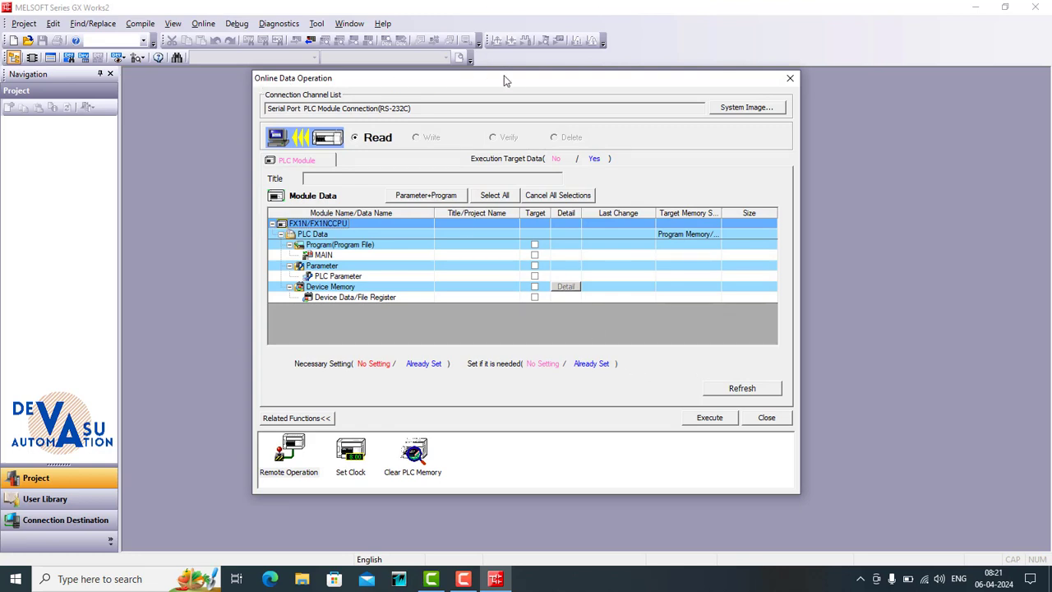
- Read the parameters and the MAIN program from the PLC and close the transfer dialogs
{"action": "left_click", "coordinate": [424, 197]}
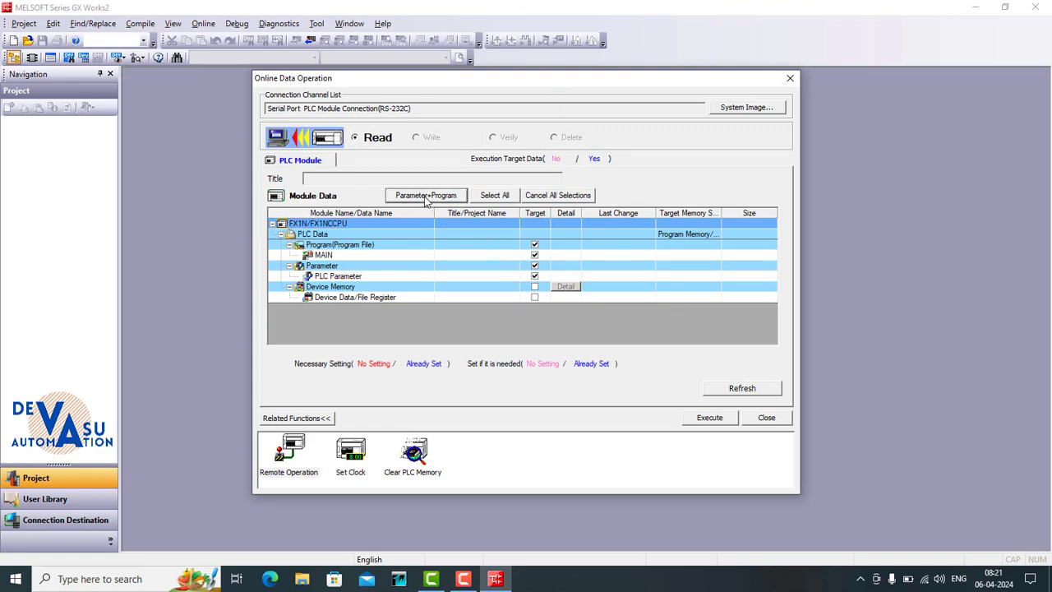
{"action": "left_click", "coordinate": [706, 421]}
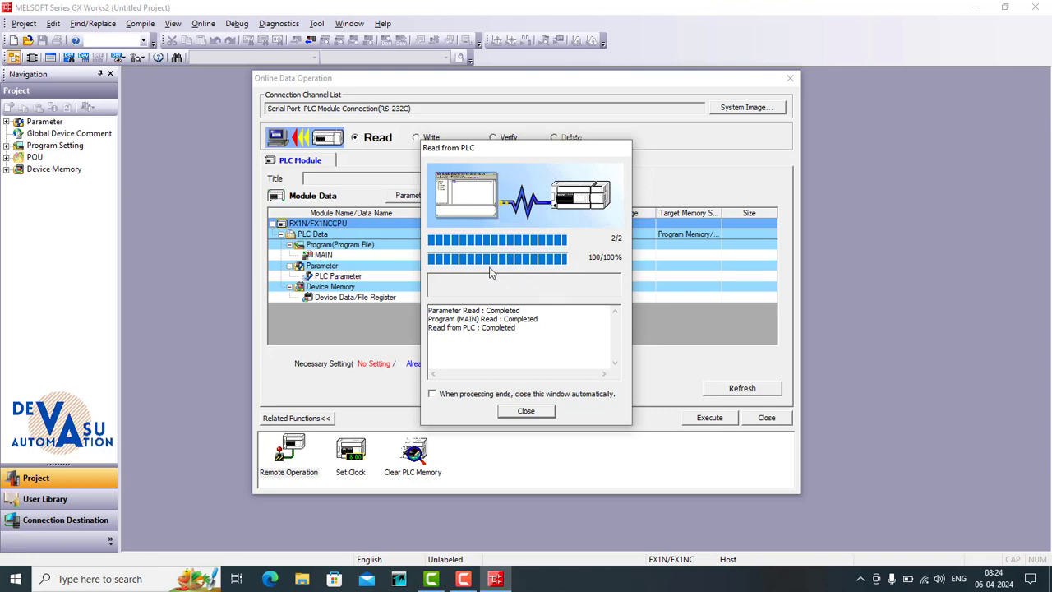
{"action": "left_click", "coordinate": [525, 413]}
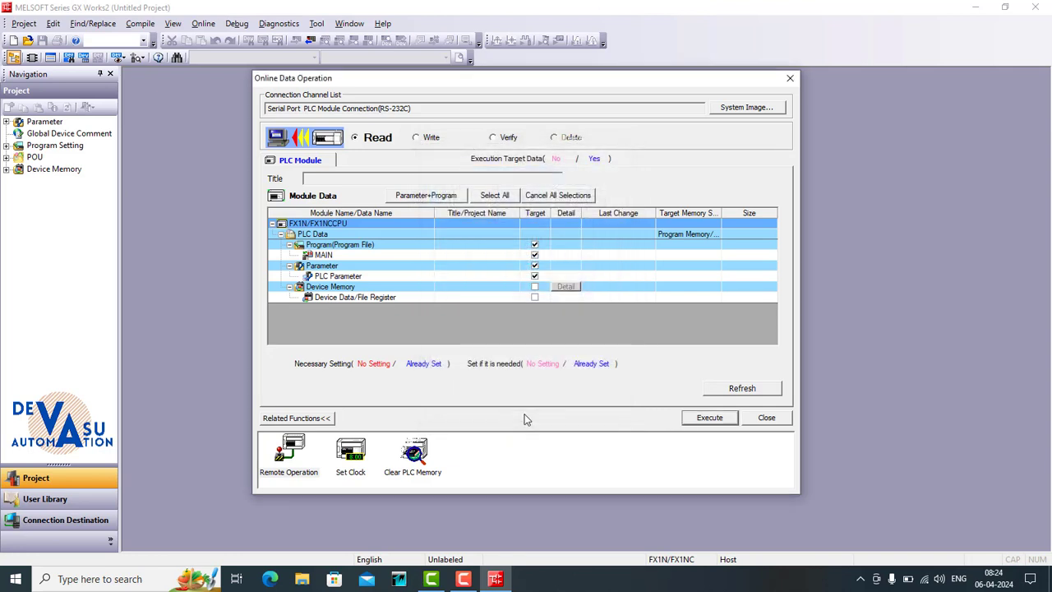
{"action": "left_click", "coordinate": [765, 417]}
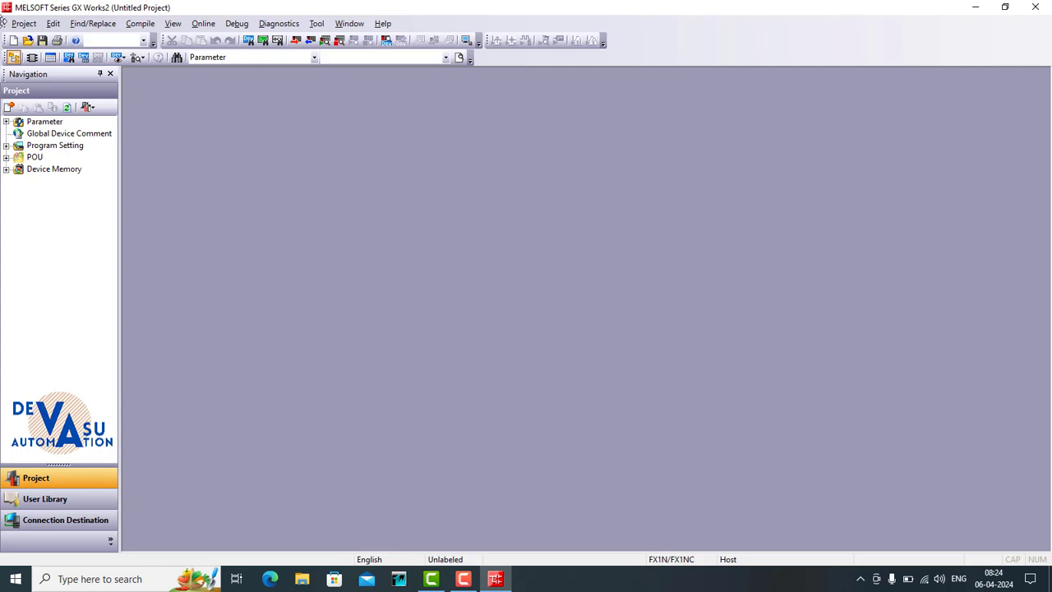
- Open the MAIN ladder program under Execution Program and start monitoring it
{"action": "left_click", "coordinate": [6, 145]}
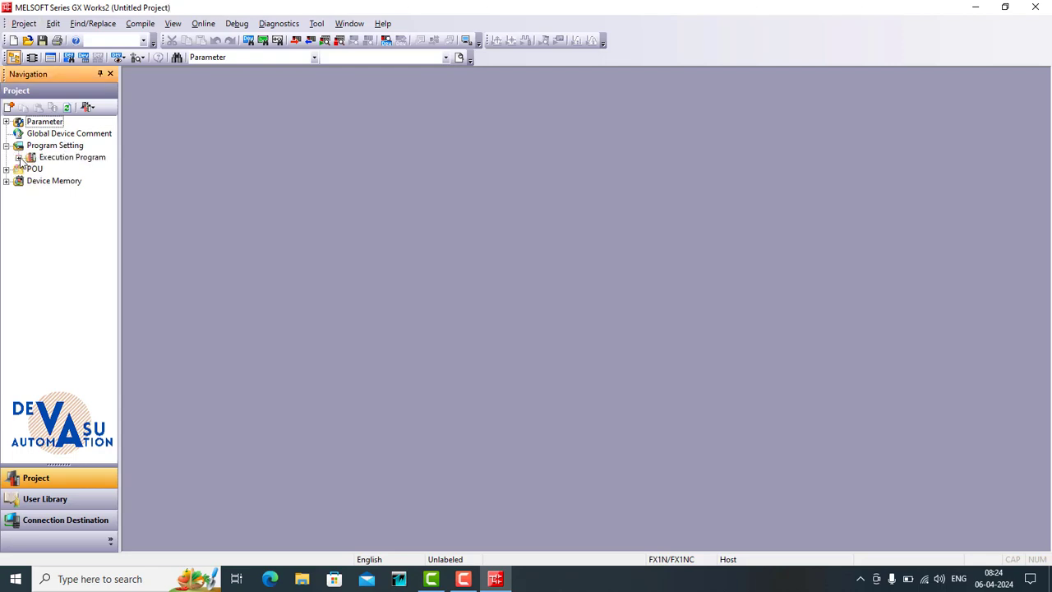
{"action": "left_click", "coordinate": [18, 157]}
{"action": "left_click", "coordinate": [32, 168]}
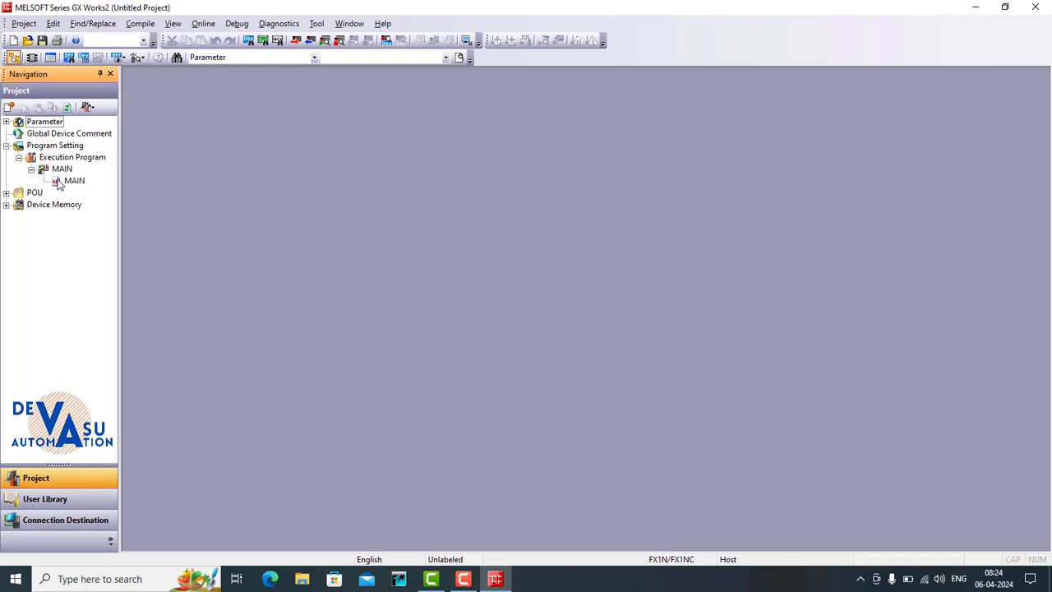
{"action": "double_click", "coordinate": [61, 181]}
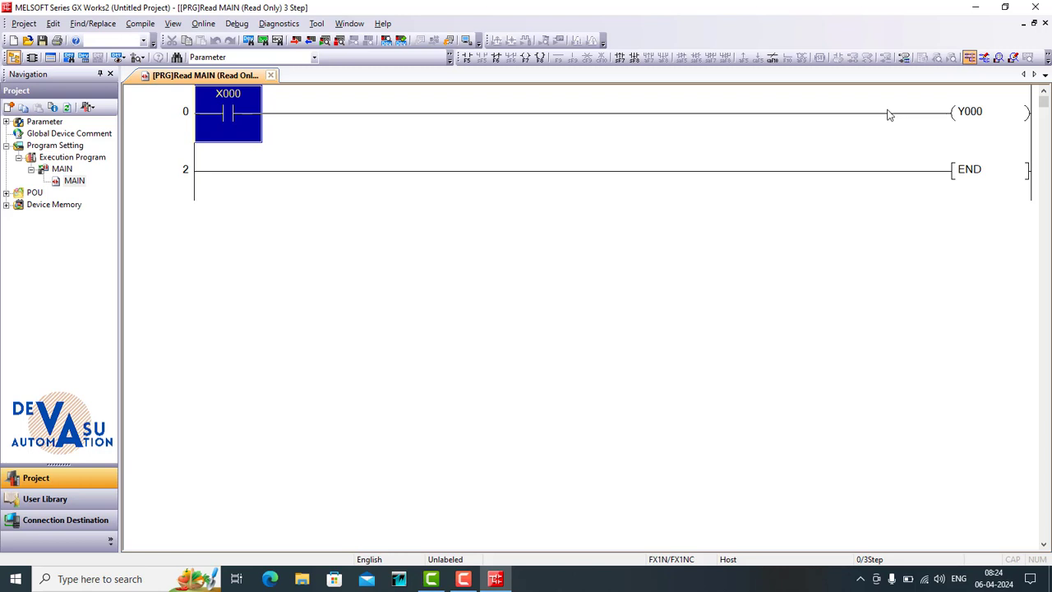
{"action": "left_click", "coordinate": [997, 58]}
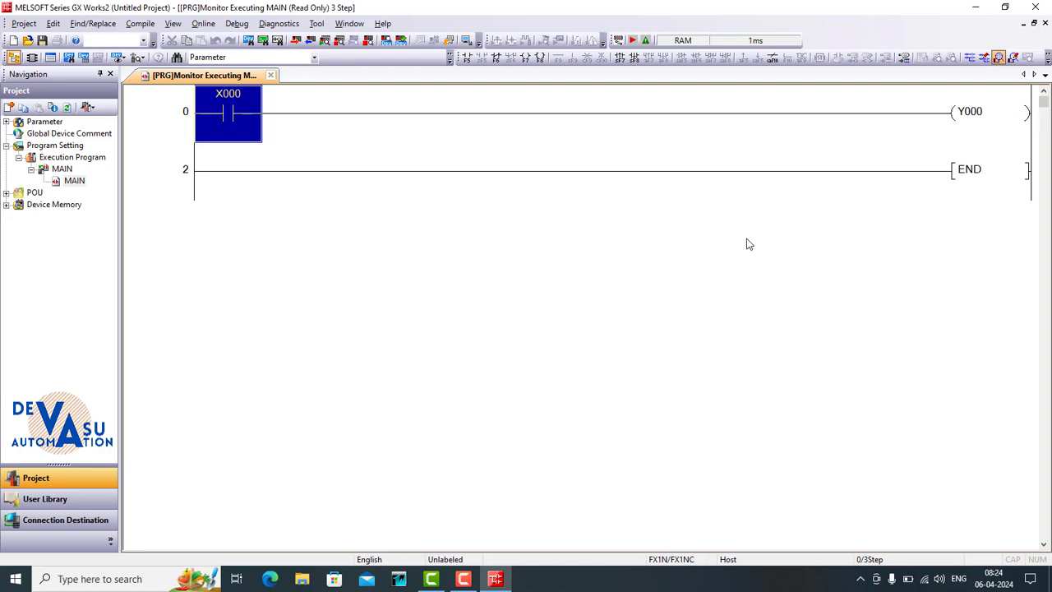
- Switch the ladder to write mode and insert a normally closed contact X2 directly after contact X000
{"action": "left_click", "coordinate": [984, 59]}
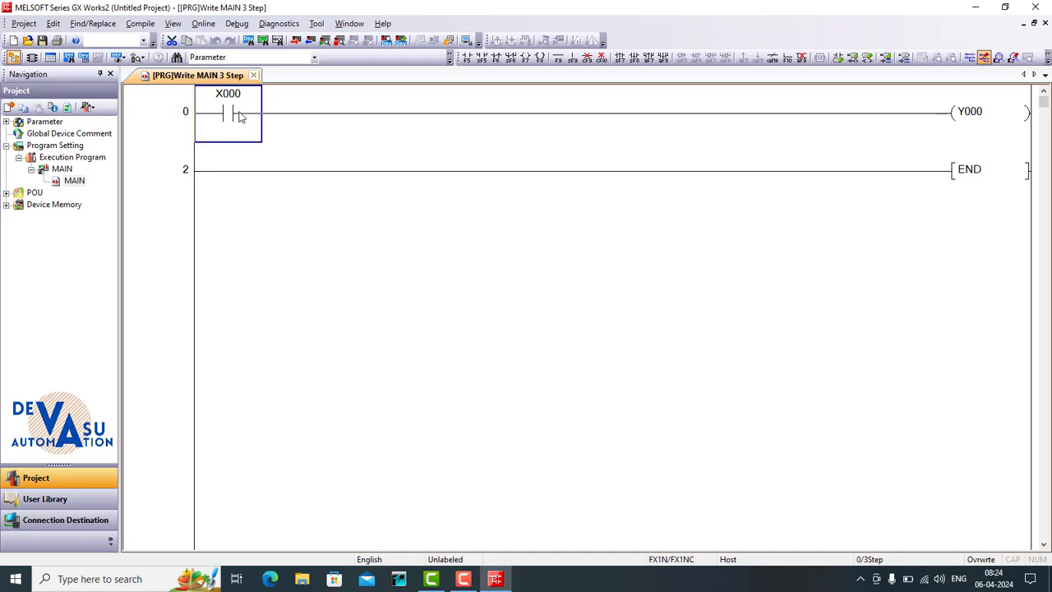
{"action": "left_click", "coordinate": [292, 113]}
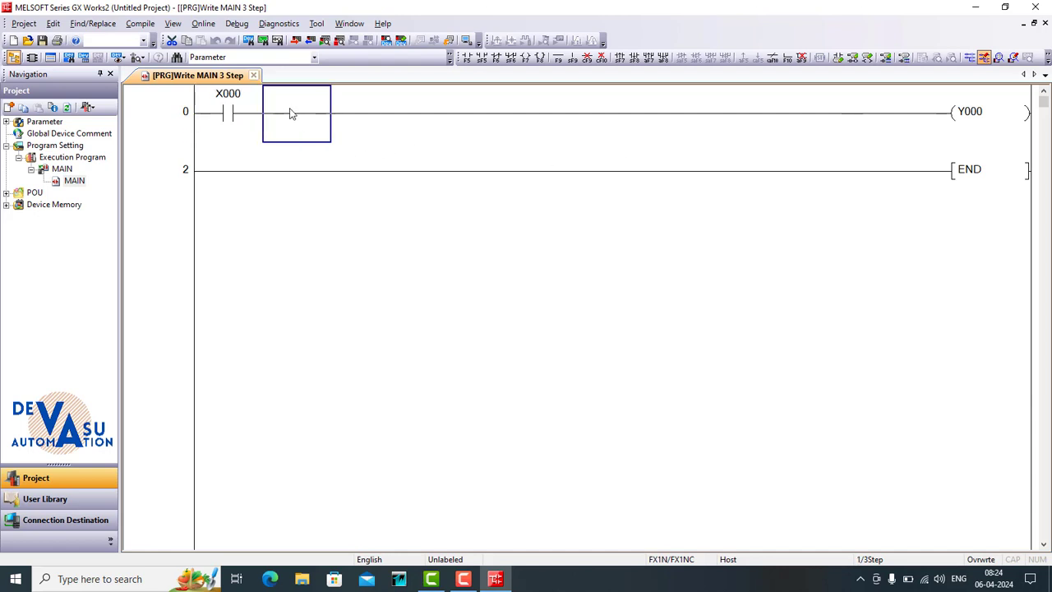
{"action": "left_click", "coordinate": [495, 57]}
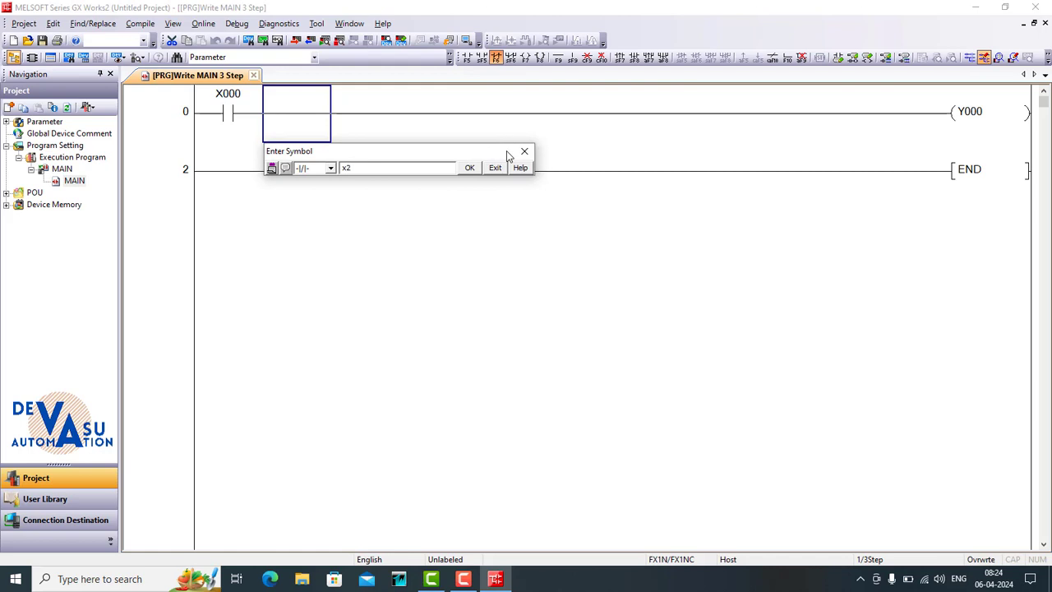
{"action": "type", "text": "x2"}
{"action": "key", "text": "Return"}
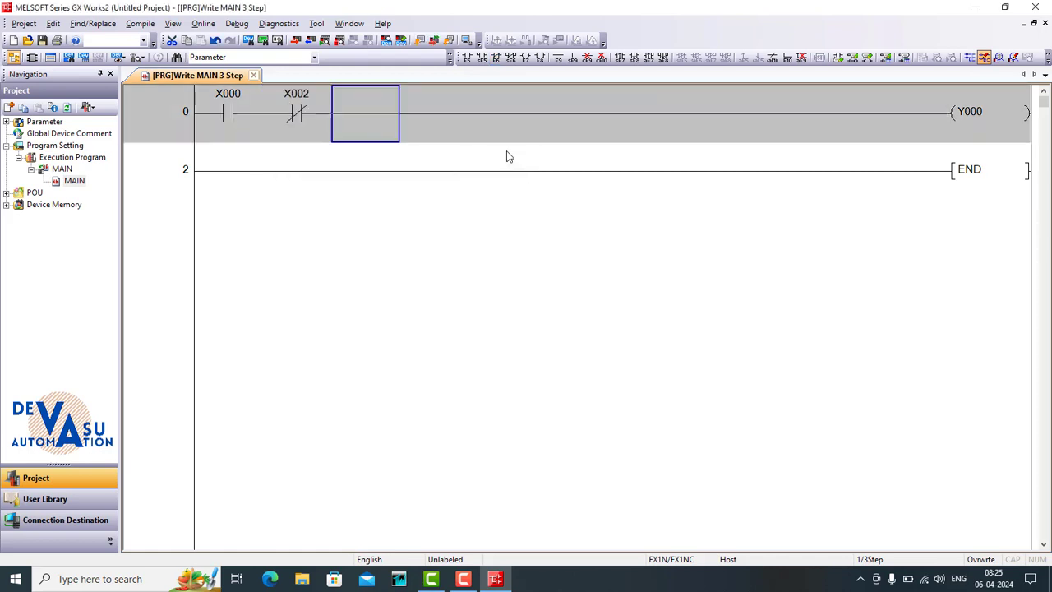
- Add a parallel normally open contact M0 below contact X000 in the first rung
{"action": "left_click", "coordinate": [222, 141]}
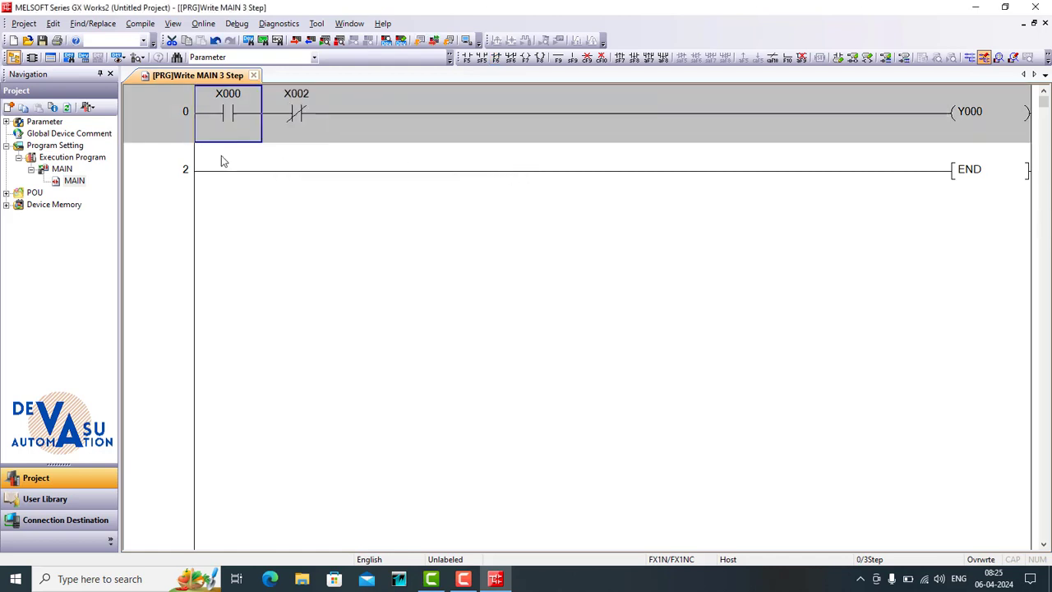
{"action": "left_click", "coordinate": [225, 156]}
{"action": "left_click", "coordinate": [480, 58]}
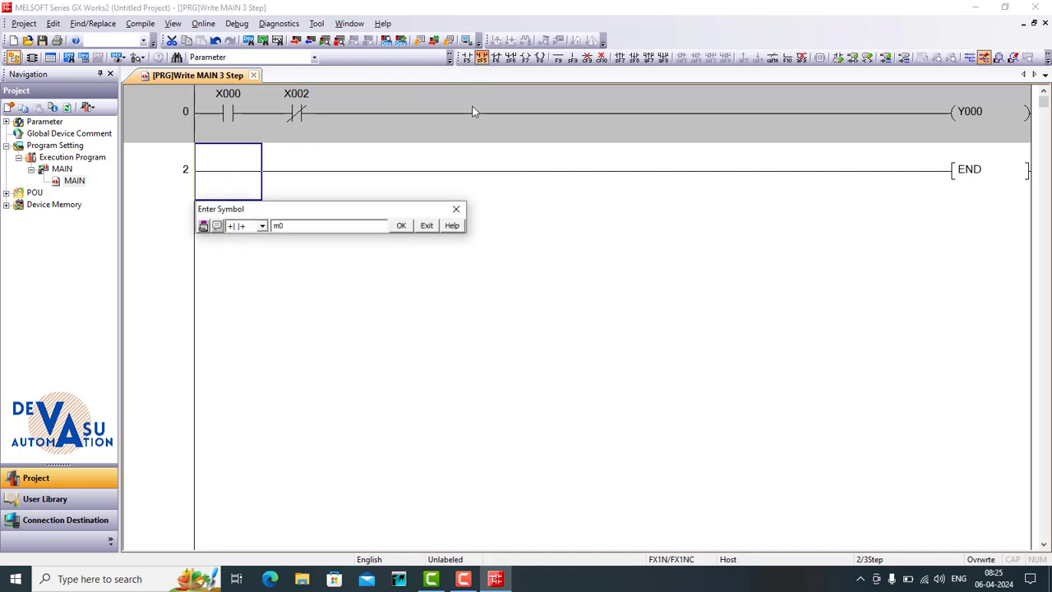
{"action": "type", "text": "m0"}
{"action": "key", "text": "Return"}
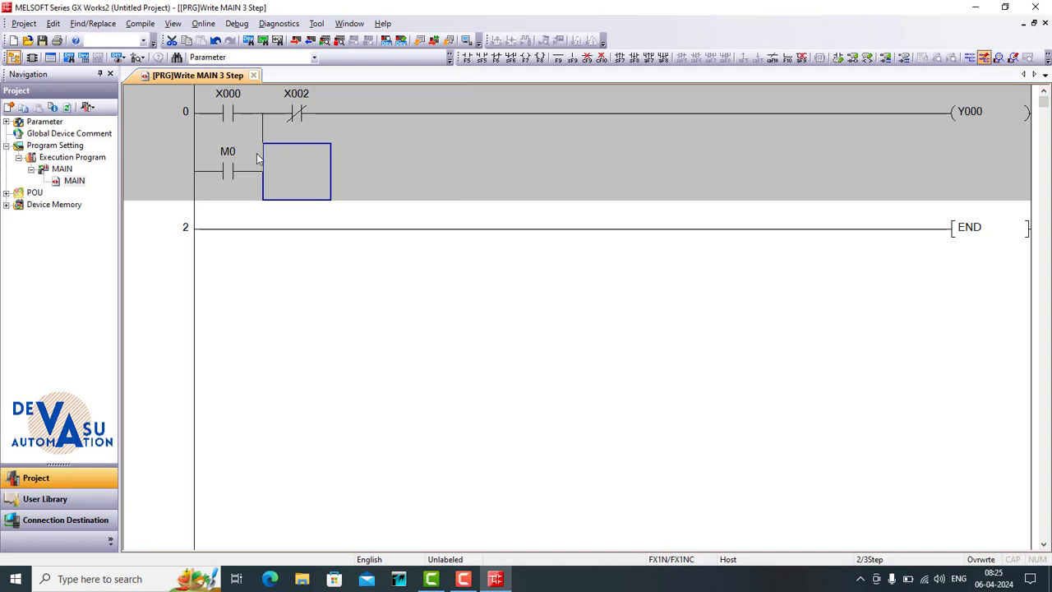
- Insert a normally closed contact M1 after contact X002 in the first rung
{"action": "left_click", "coordinate": [375, 110]}
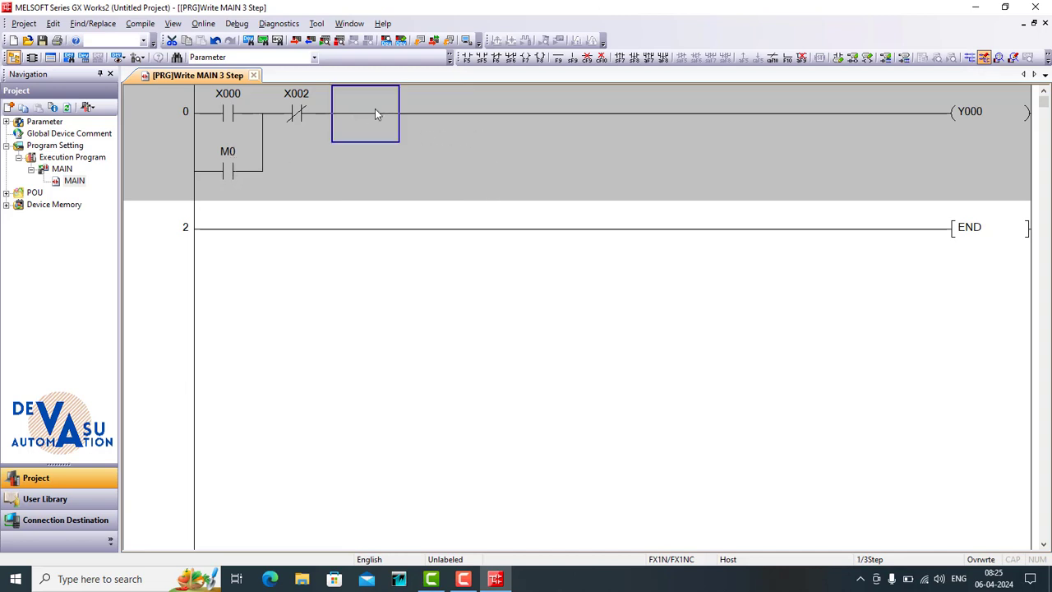
{"action": "left_click", "coordinate": [496, 57]}
{"action": "type", "text": "m1"}
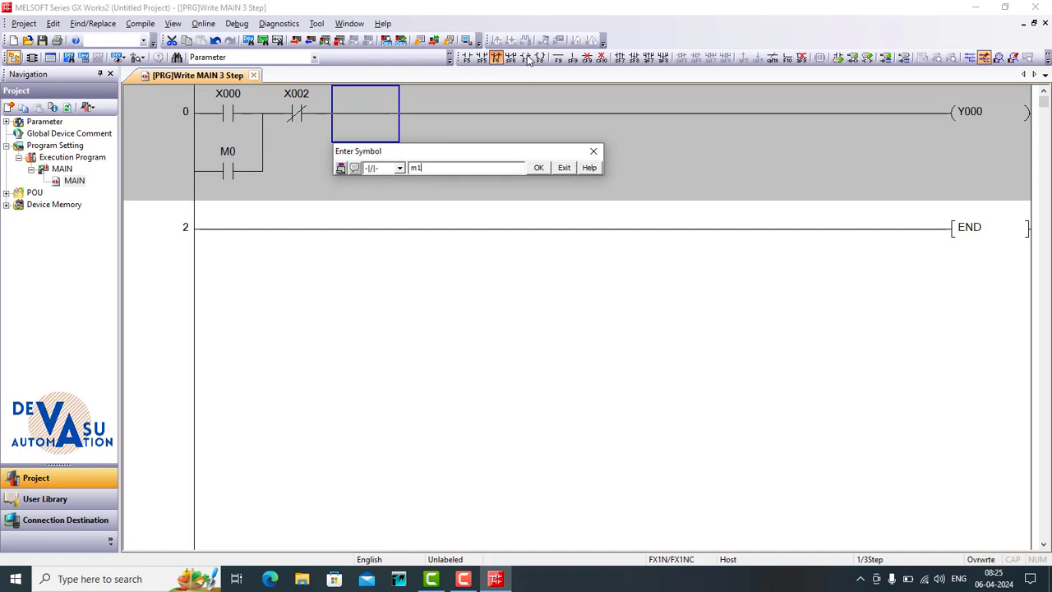
{"action": "key", "text": "Return"}
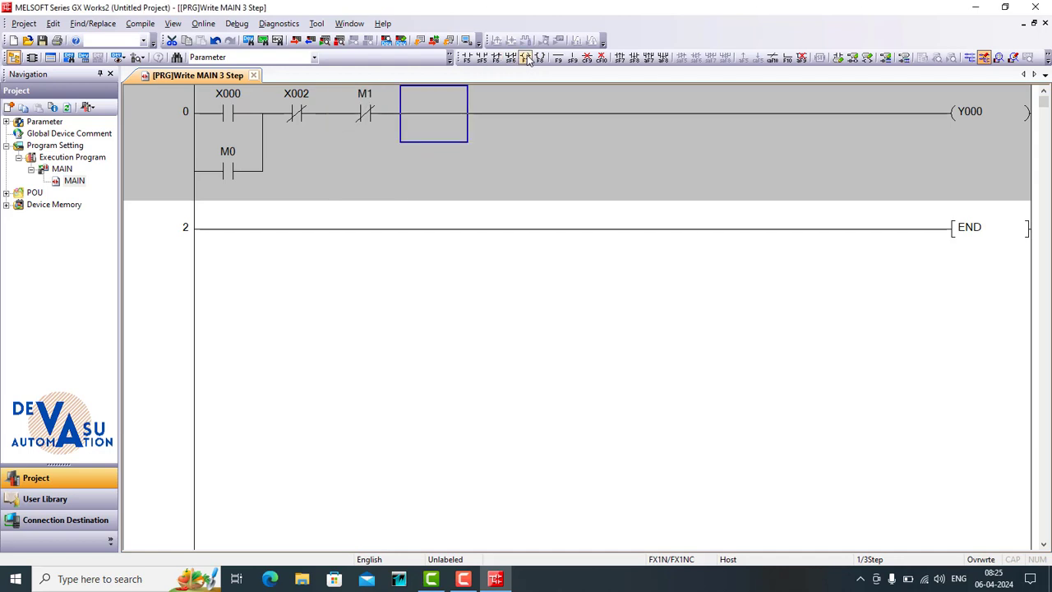
- Add a parallel normally open contact Y0 below M0 in the first rung and build the program
{"action": "left_click", "coordinate": [227, 217]}
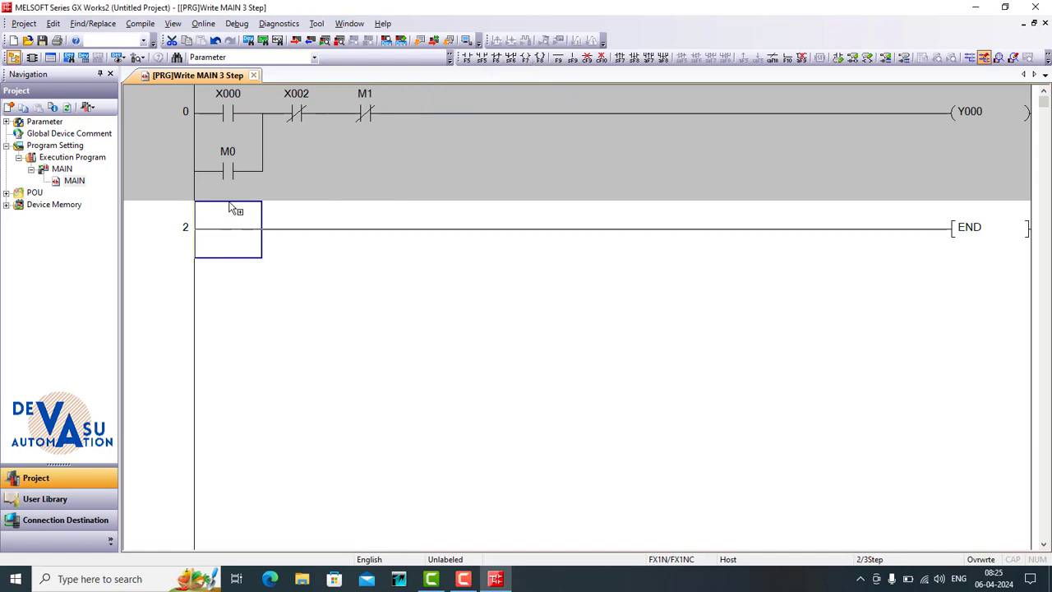
{"action": "left_click", "coordinate": [482, 58]}
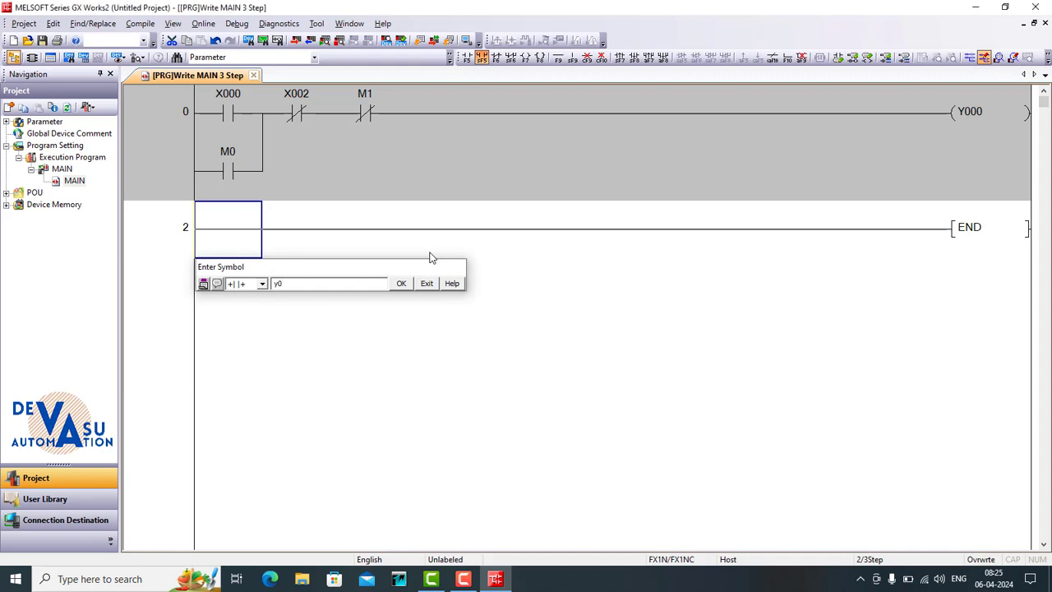
{"action": "key", "text": "Return"}
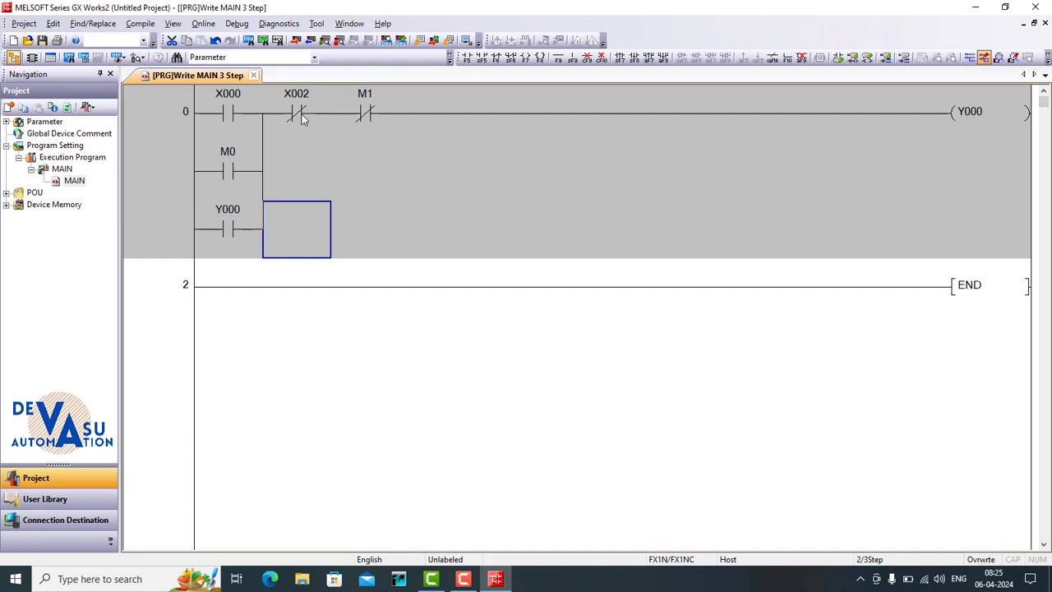
{"action": "left_click", "coordinate": [142, 25]}
{"action": "left_click", "coordinate": [149, 38]}
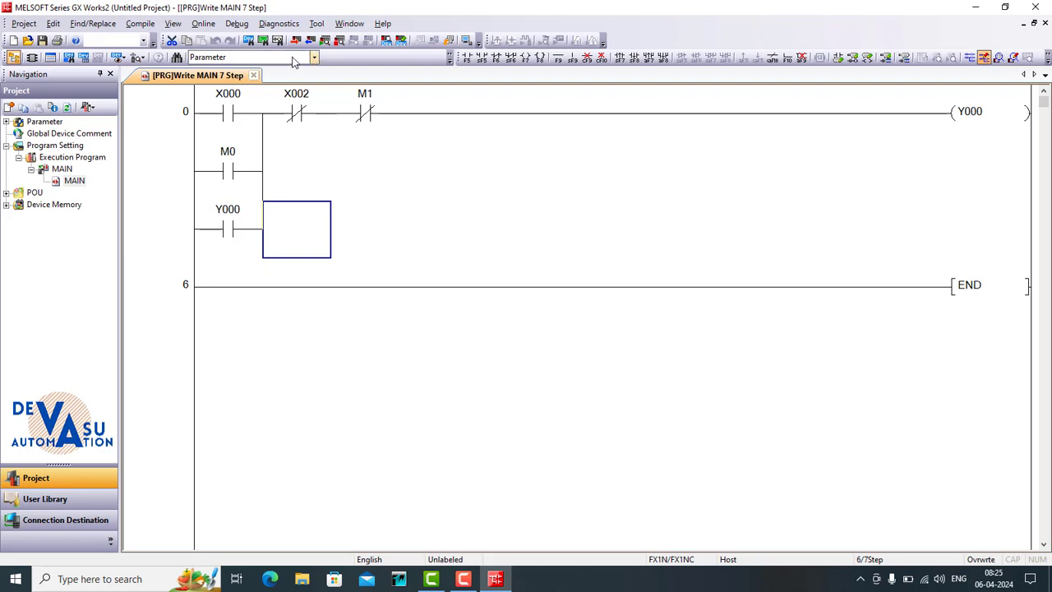
- Write the MAIN program and PLC parameters to the PLC, accepting the CPU stop and the remote RUN
{"action": "left_click", "coordinate": [204, 23]}
{"action": "left_click", "coordinate": [219, 53]}
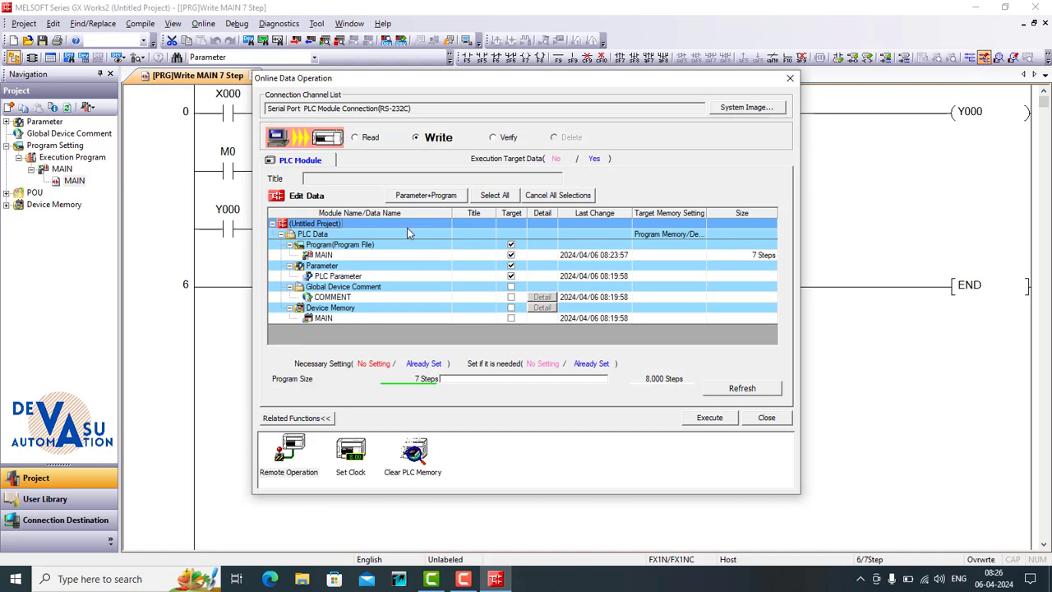
{"action": "left_click", "coordinate": [708, 421]}
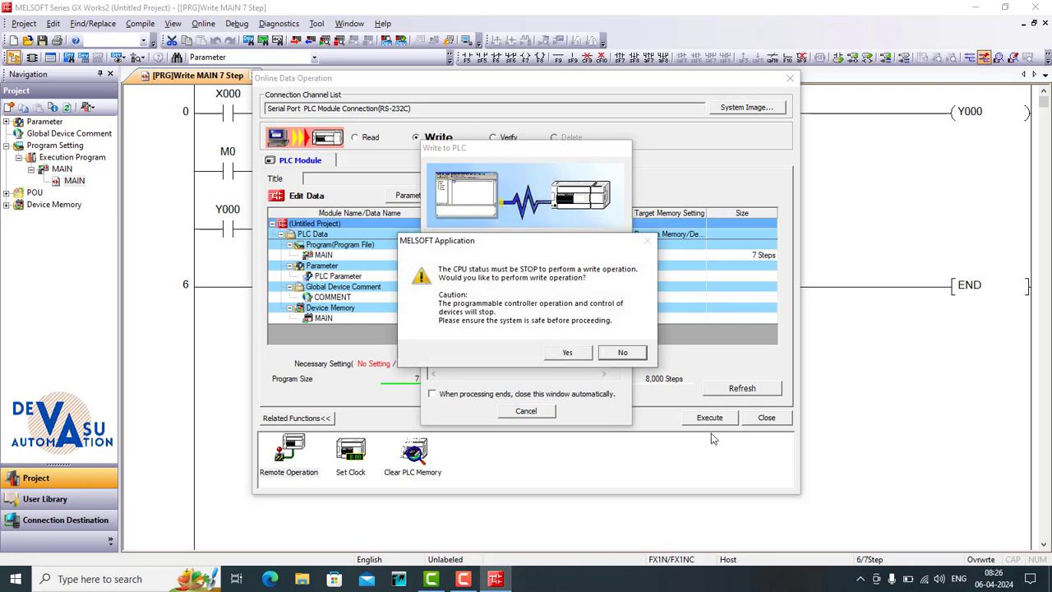
{"action": "left_click", "coordinate": [572, 353]}
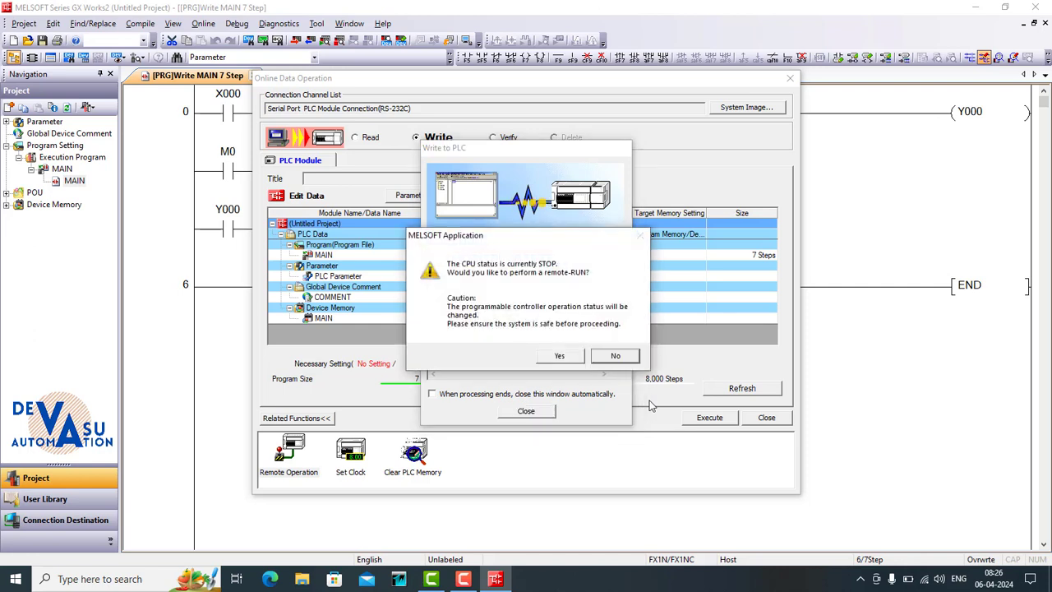
{"action": "left_click", "coordinate": [563, 357]}
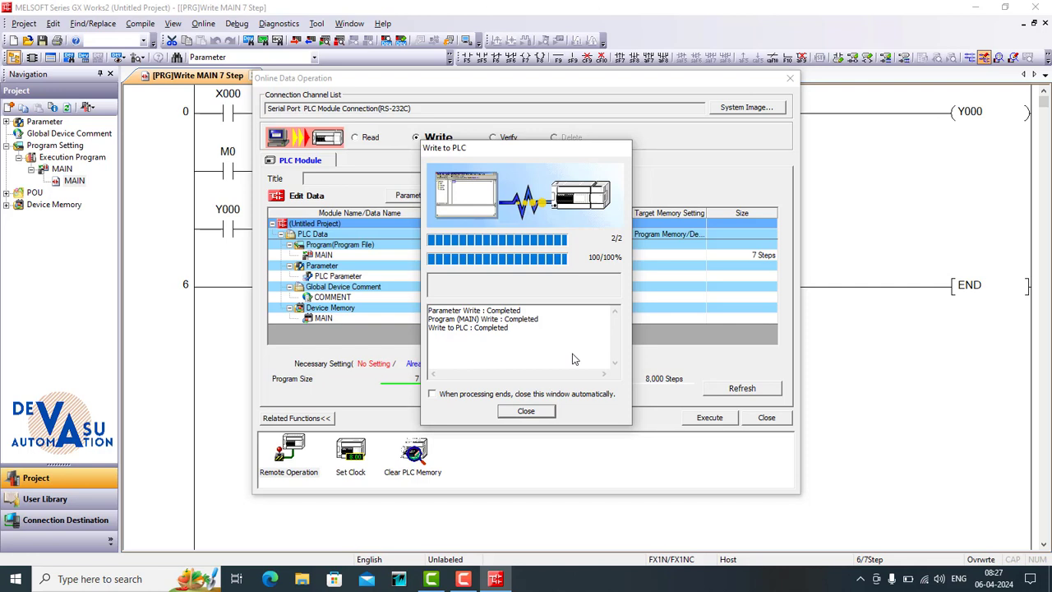
{"action": "left_click", "coordinate": [526, 414]}
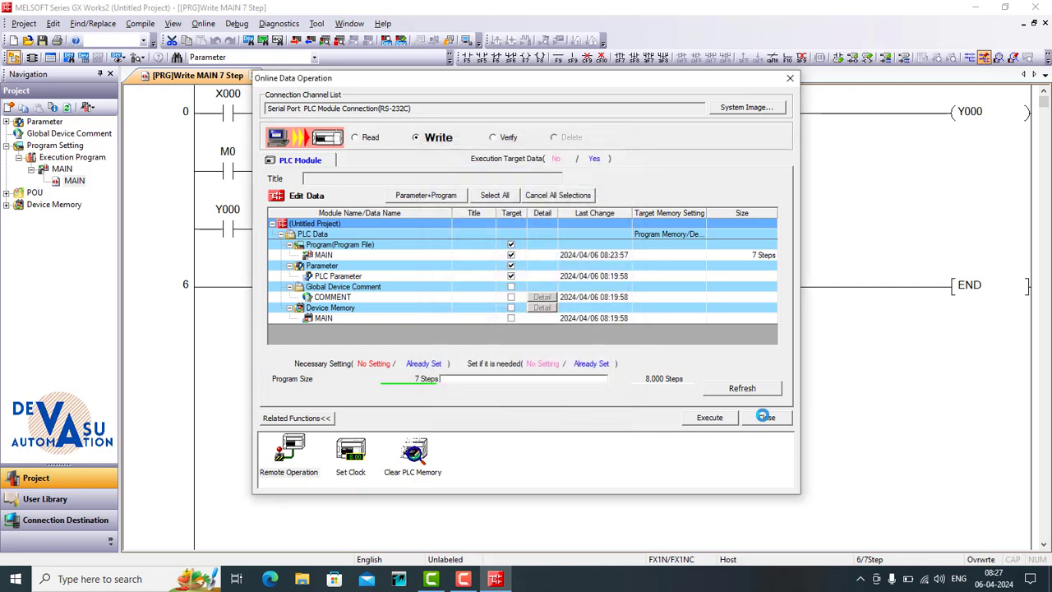
{"action": "left_click", "coordinate": [764, 417]}
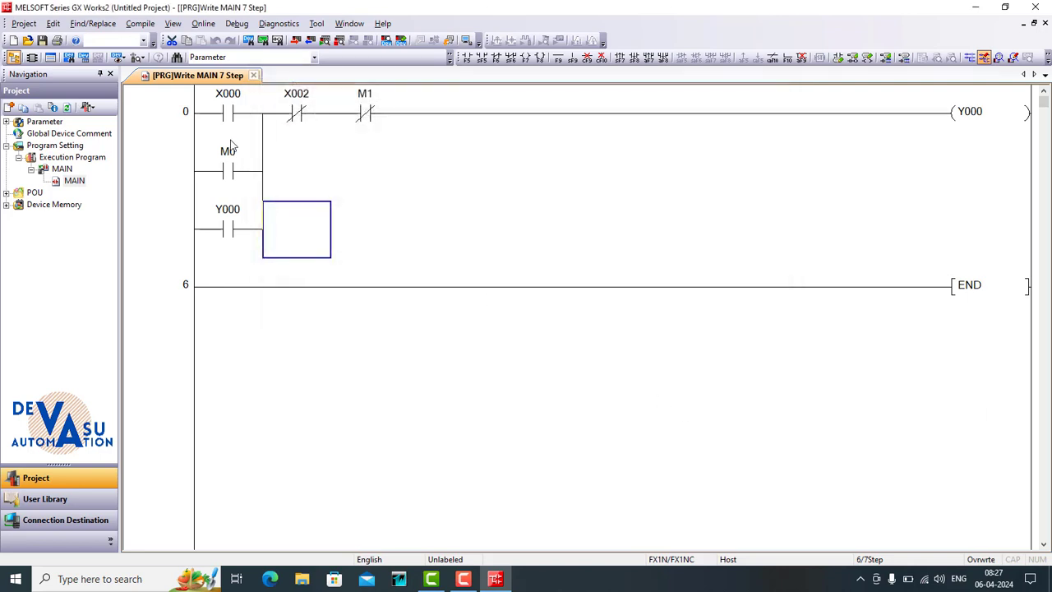
- Start monitoring the ladder and force bit M0 ON and back OFF with Modify Value
{"action": "left_click", "coordinate": [998, 57]}
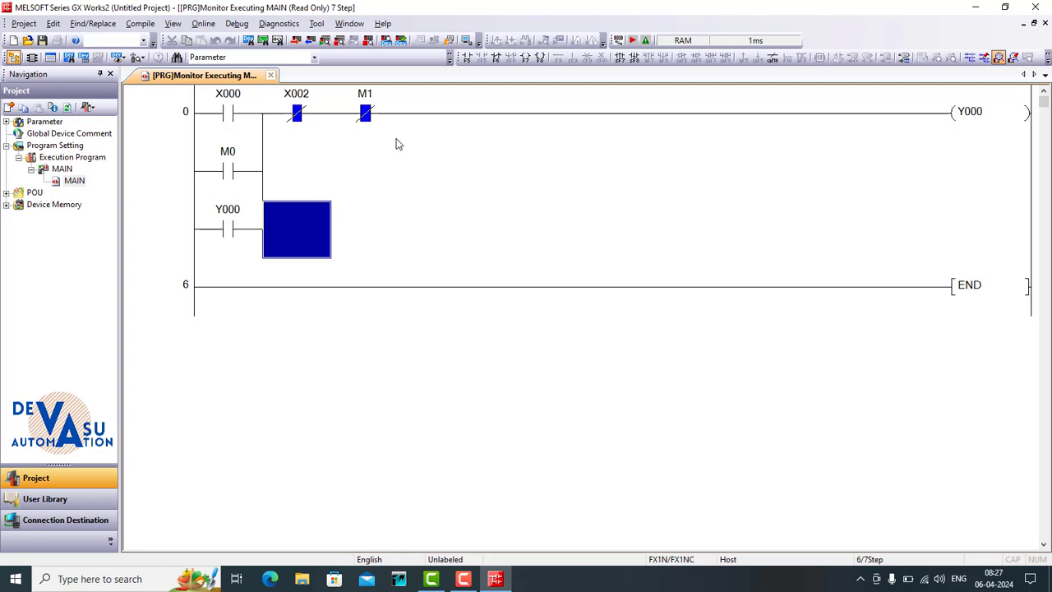
{"action": "left_click", "coordinate": [233, 170]}
{"action": "right_click", "coordinate": [233, 170]}
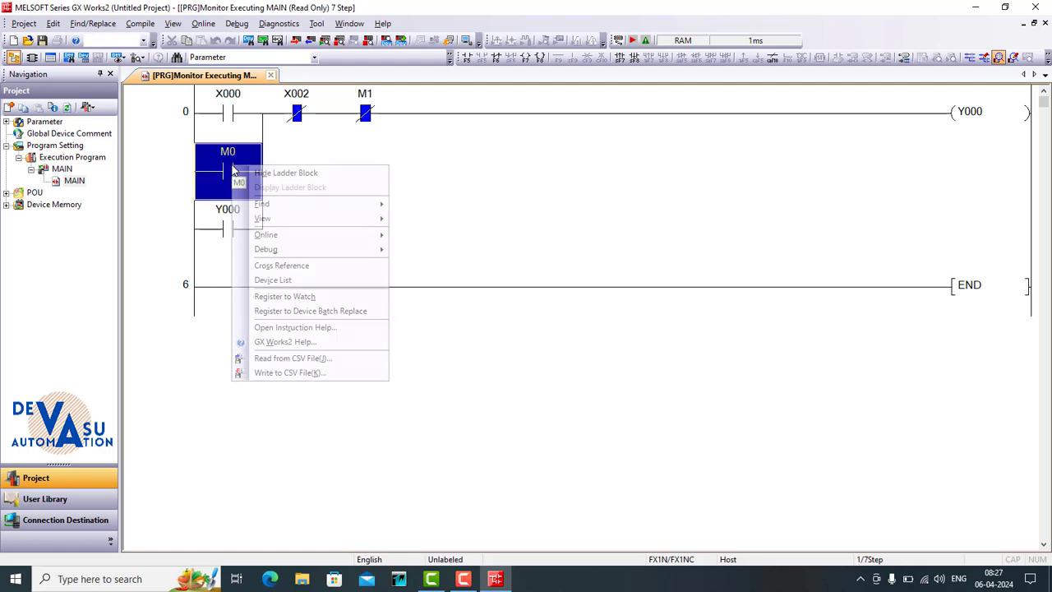
{"action": "mouse_move", "coordinate": [329, 249]}
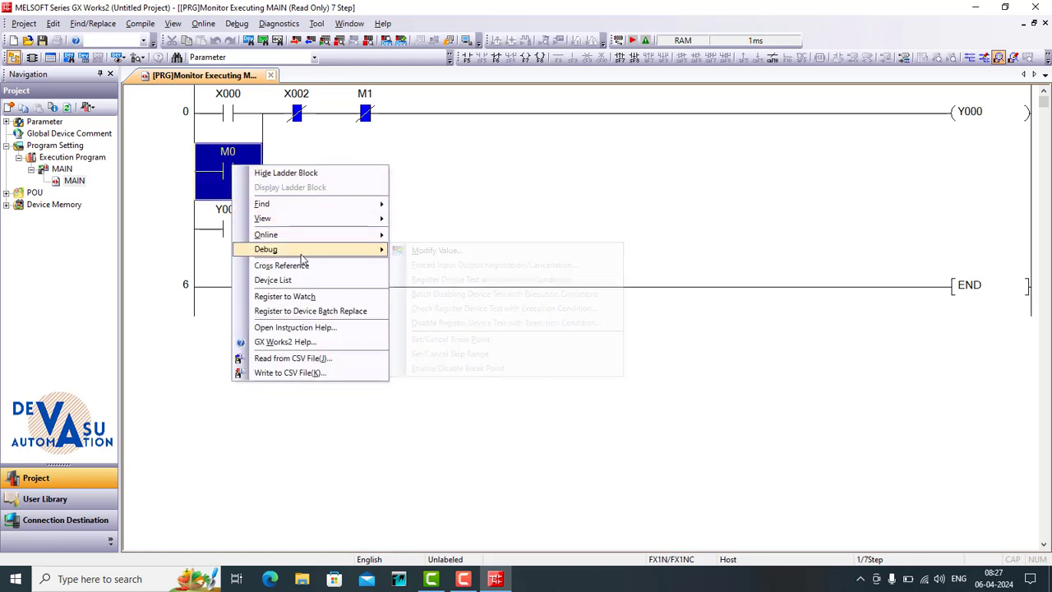
{"action": "left_click", "coordinate": [419, 250]}
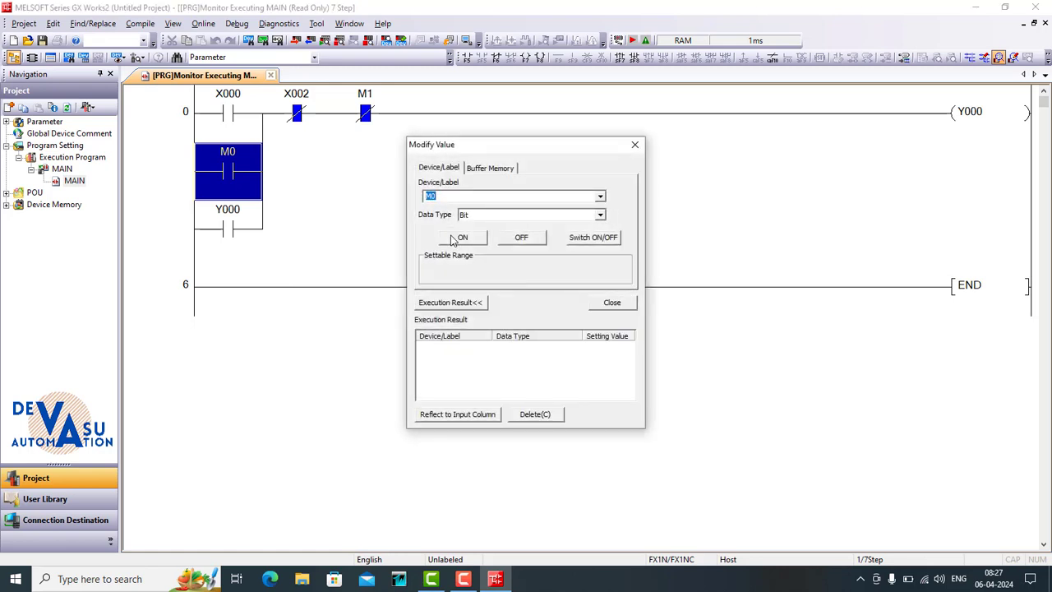
{"action": "left_click", "coordinate": [460, 239]}
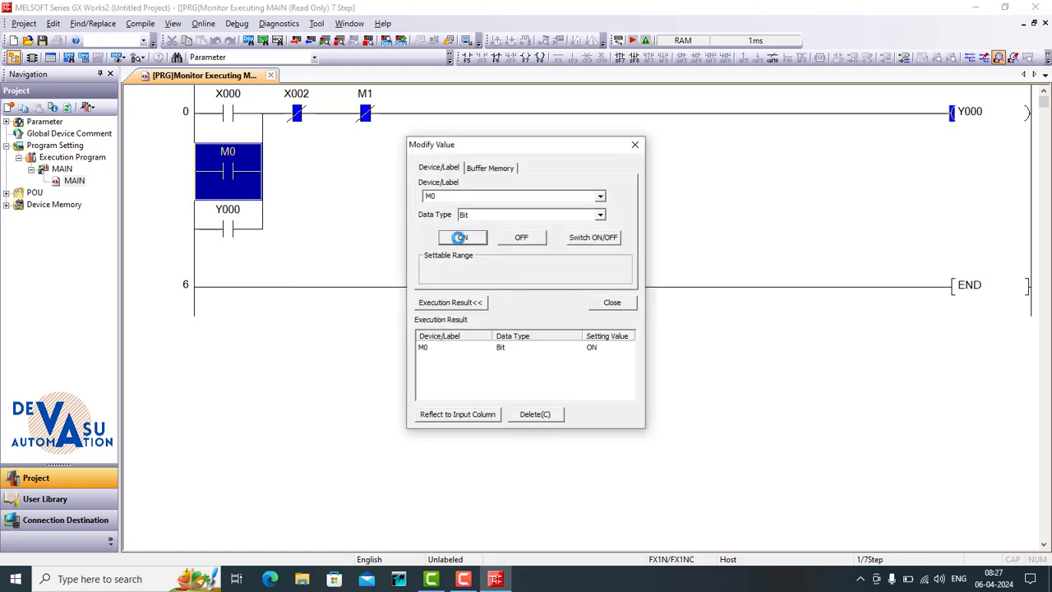
{"action": "left_click", "coordinate": [517, 238]}
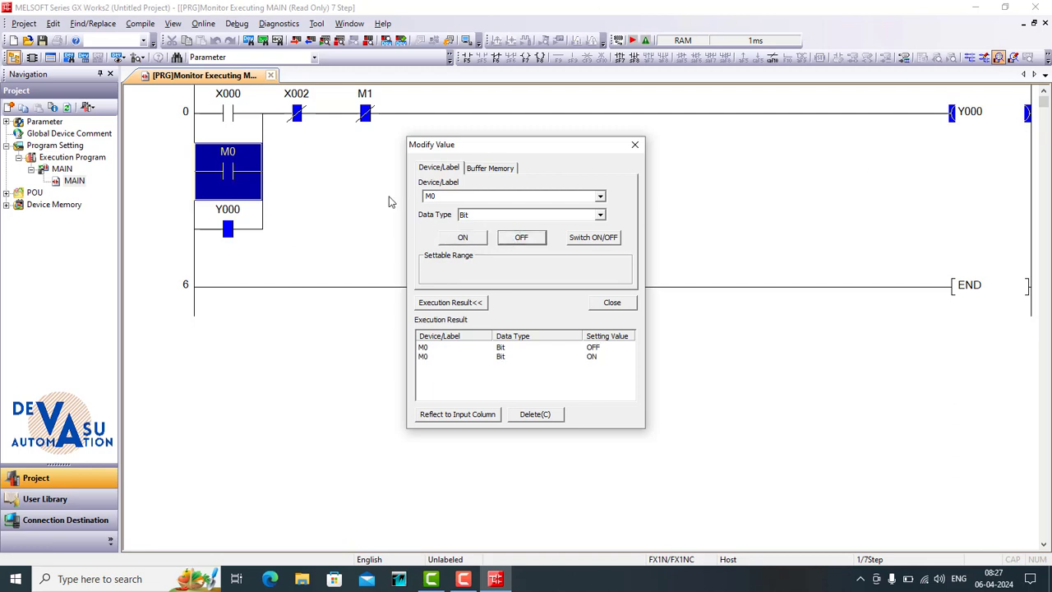
- Force bit M1 ON and back OFF, and close the value modification dialog
{"action": "left_click", "coordinate": [364, 115]}
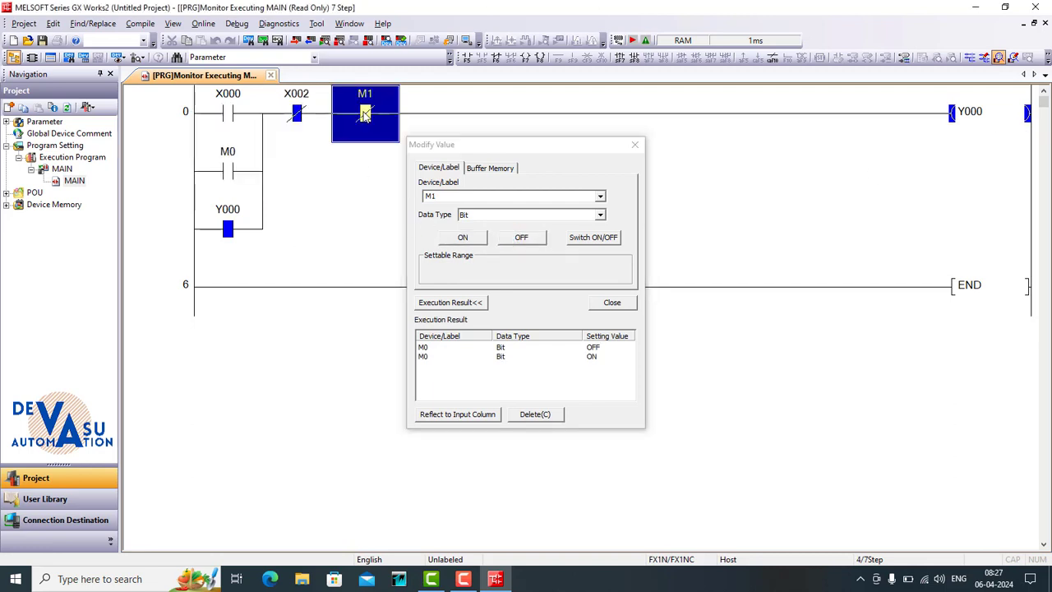
{"action": "left_click", "coordinate": [461, 238]}
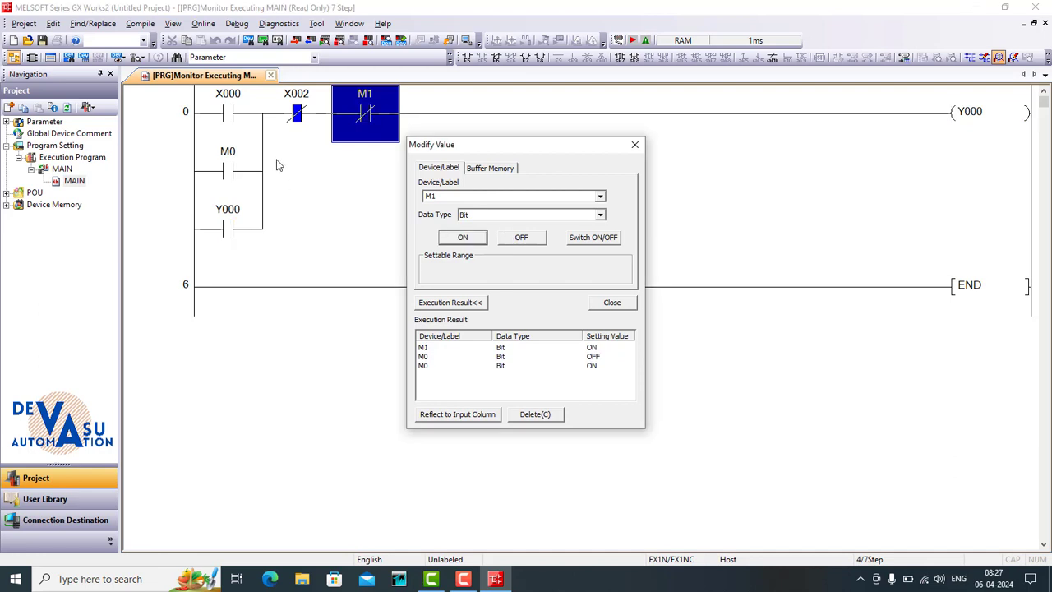
{"action": "left_click", "coordinate": [516, 240]}
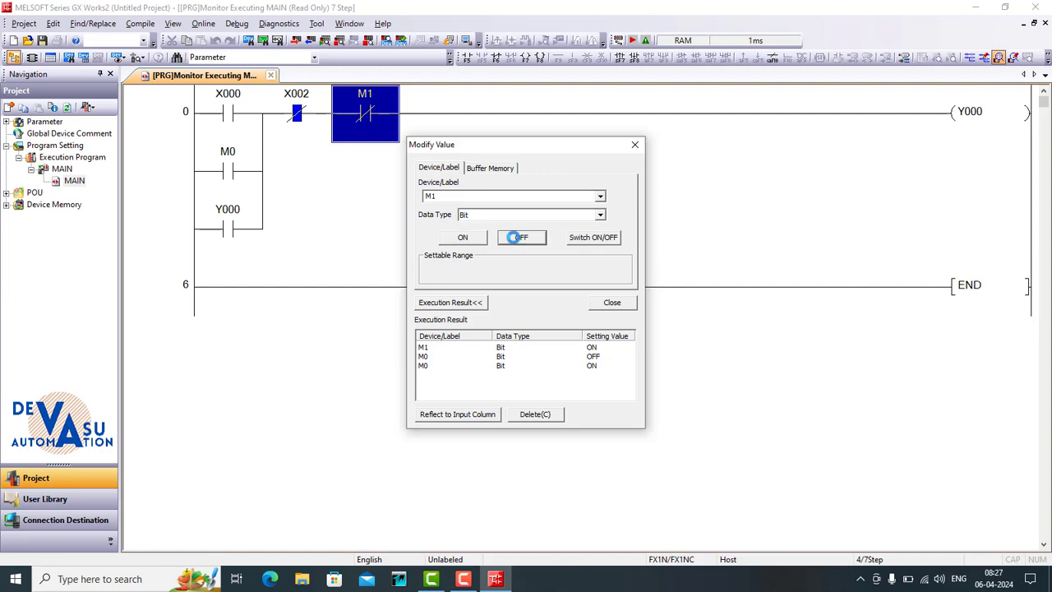
{"action": "left_click", "coordinate": [635, 145]}
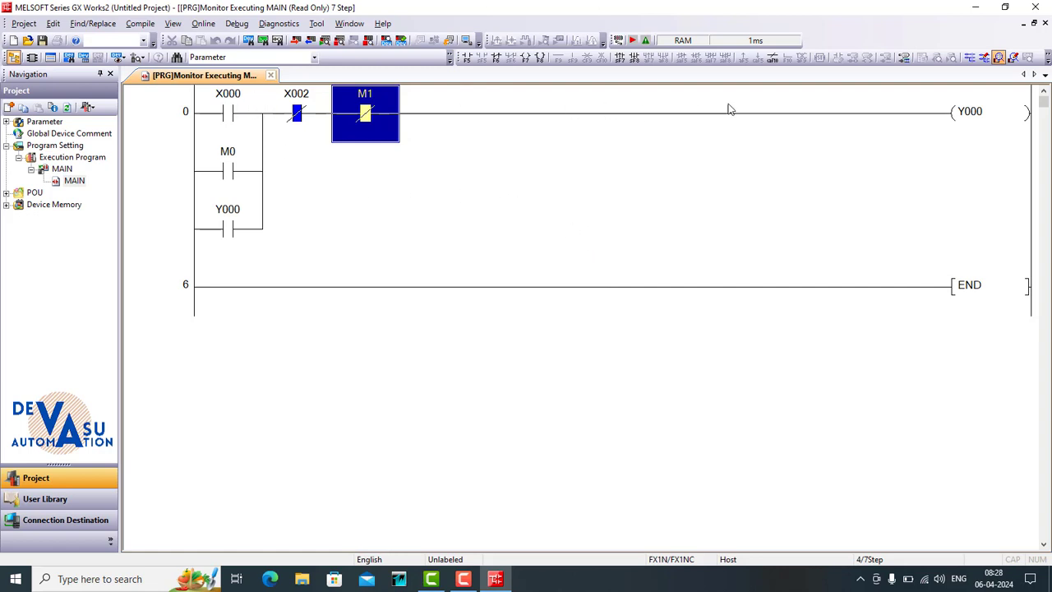
- Return the ladder to write mode and open KEPServerEx from the desktop
{"action": "left_click", "coordinate": [977, 10]}
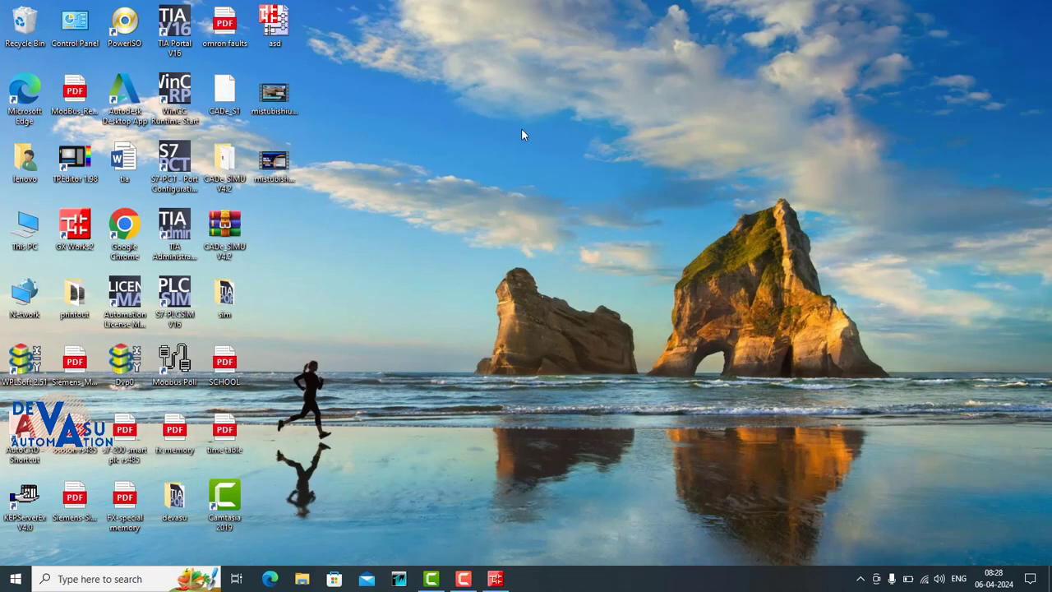
{"action": "left_click", "coordinate": [495, 580]}
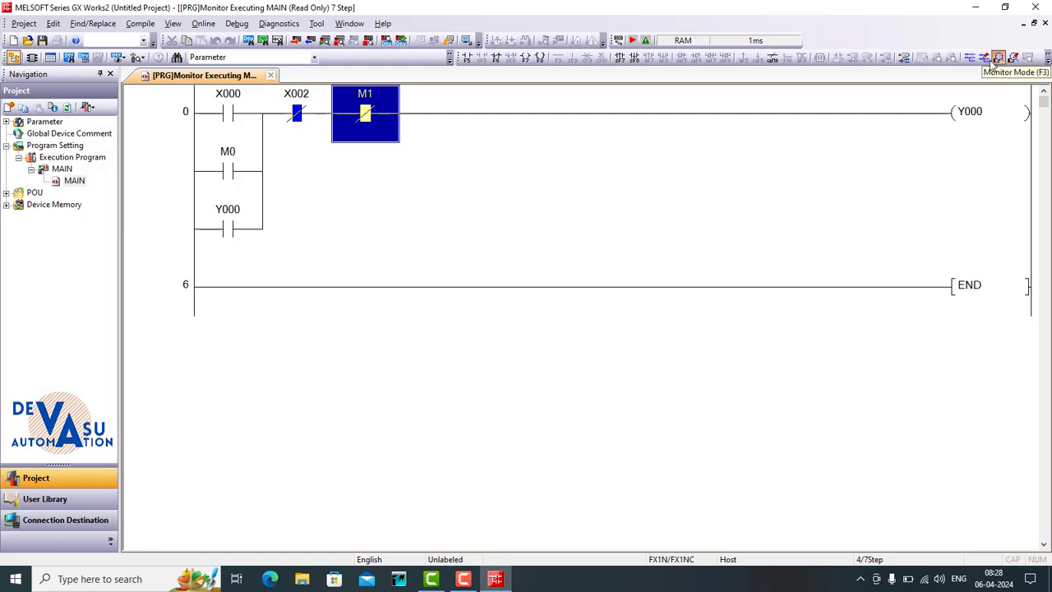
{"action": "left_click", "coordinate": [984, 58]}
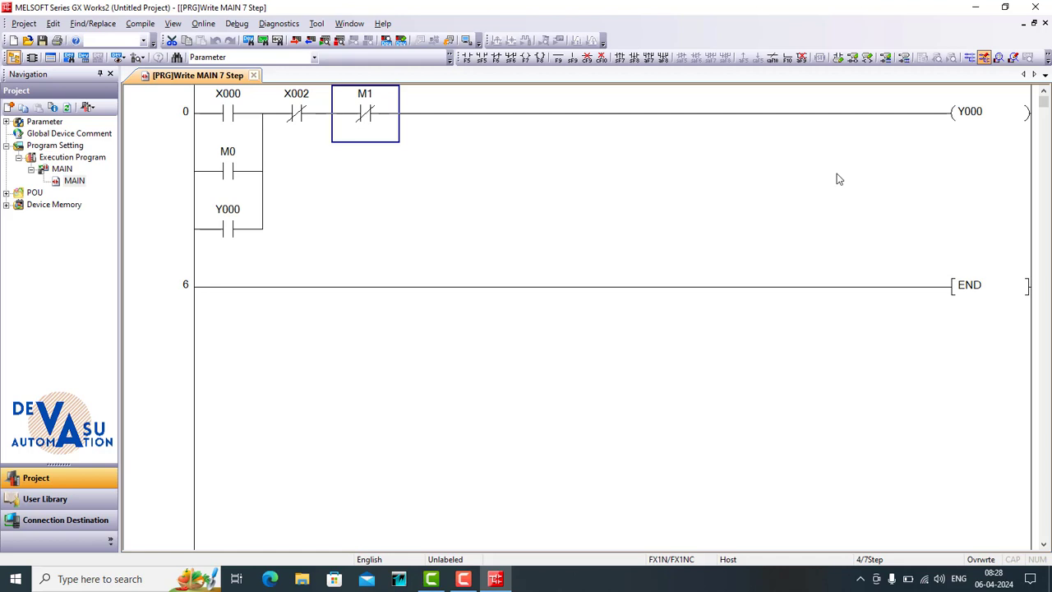
{"action": "left_click", "coordinate": [975, 10]}
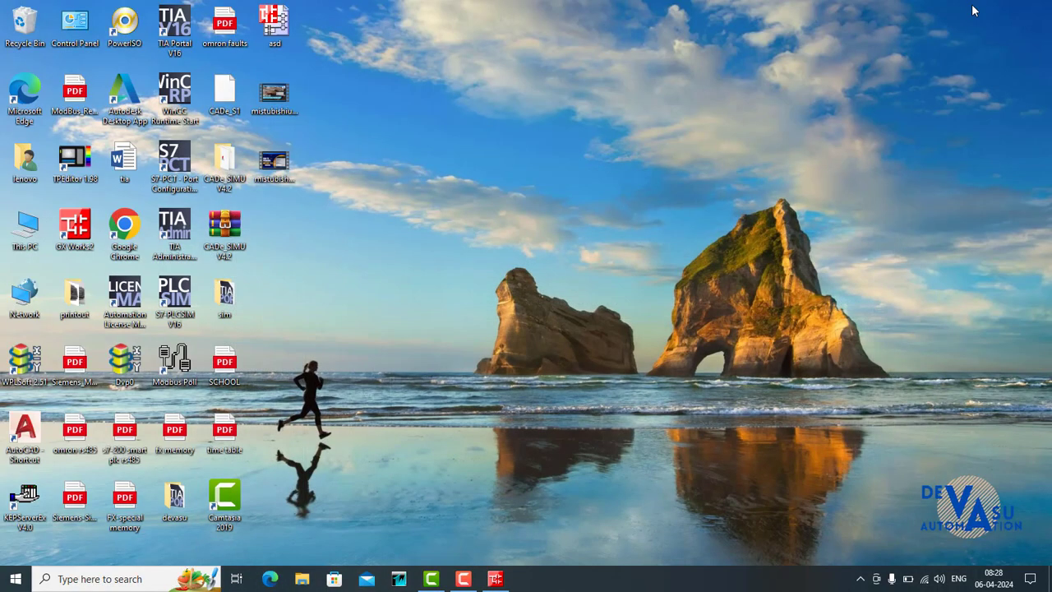
{"action": "double_click", "coordinate": [11, 490]}
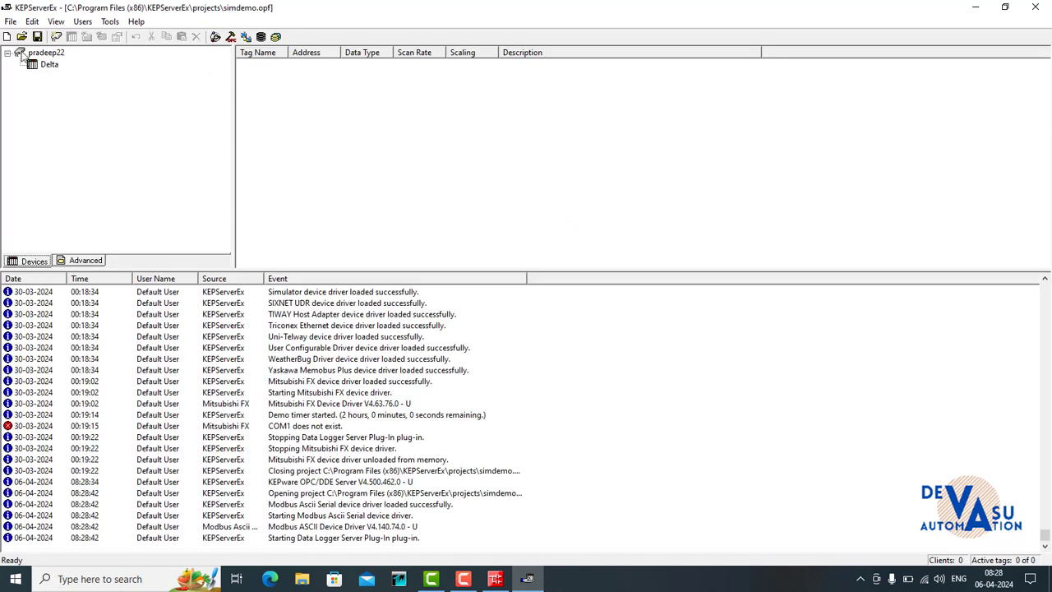
- Delete the existing channel that contains the Delta device and confirm its removal
{"action": "left_click", "coordinate": [54, 53]}
{"action": "right_click", "coordinate": [54, 53]}
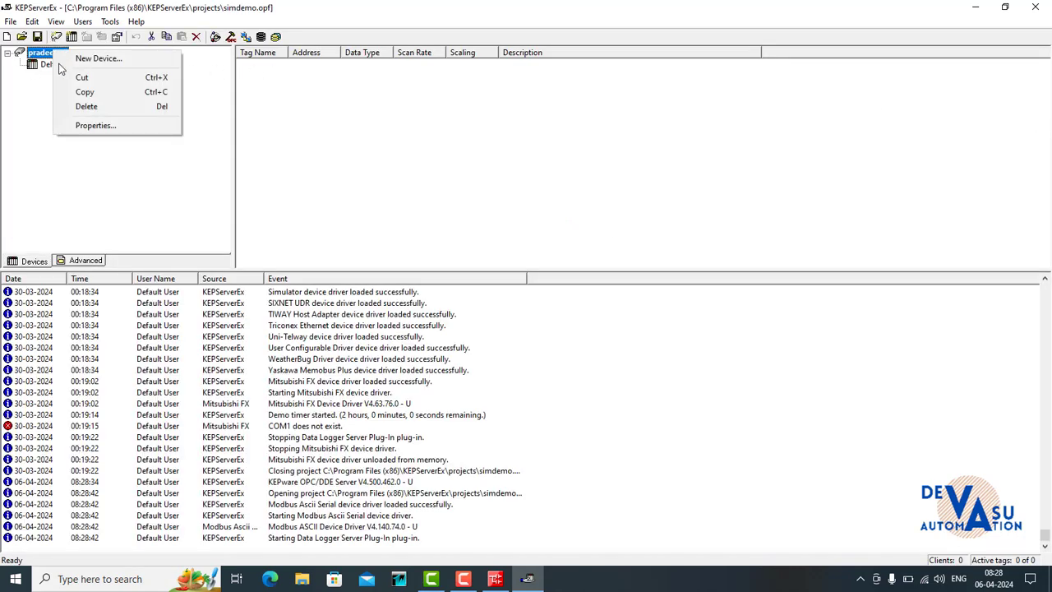
{"action": "left_click", "coordinate": [85, 106]}
{"action": "left_click", "coordinate": [559, 334]}
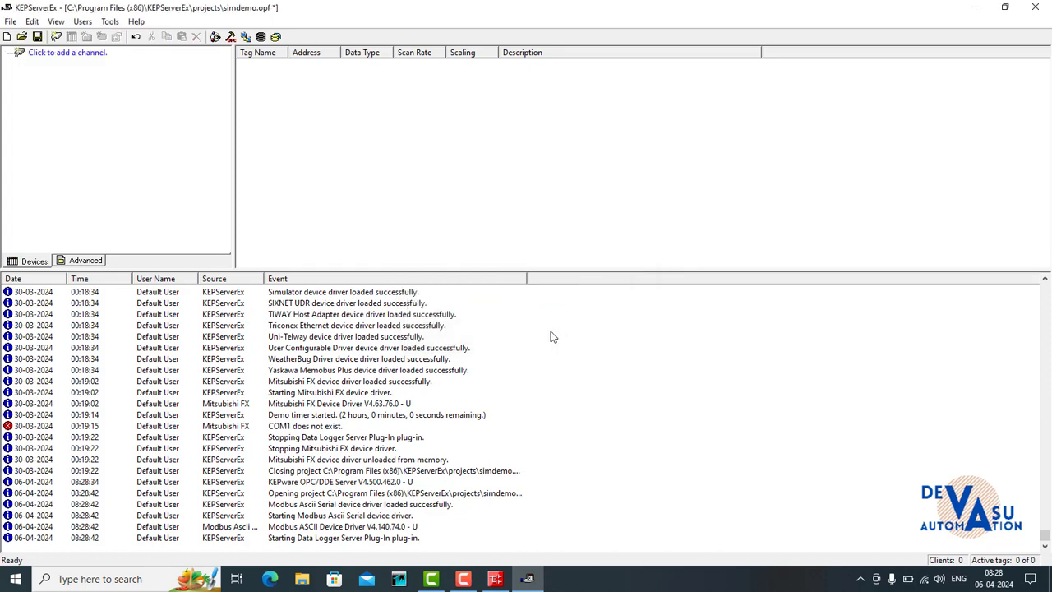
- Start a new channel and name it "mistubishi"
{"action": "left_click", "coordinate": [60, 55]}
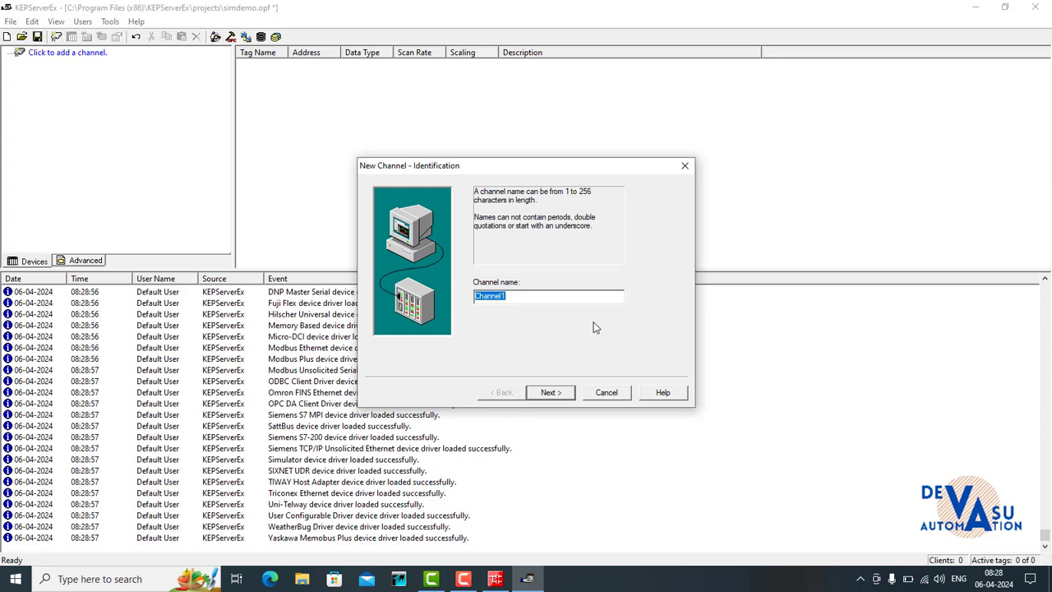
{"action": "type", "text": "mistubishiu"}
{"action": "key", "text": "BackSpace"}
{"action": "left_click", "coordinate": [550, 392]}
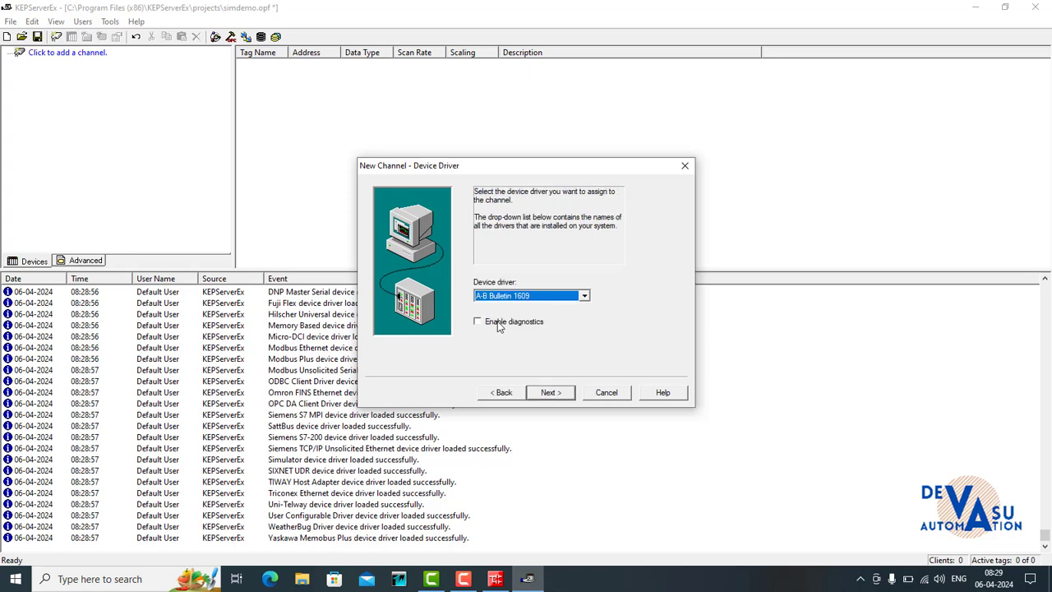
- Assign the Mitsubishi FX device driver to the new channel
{"action": "left_click", "coordinate": [584, 296]}
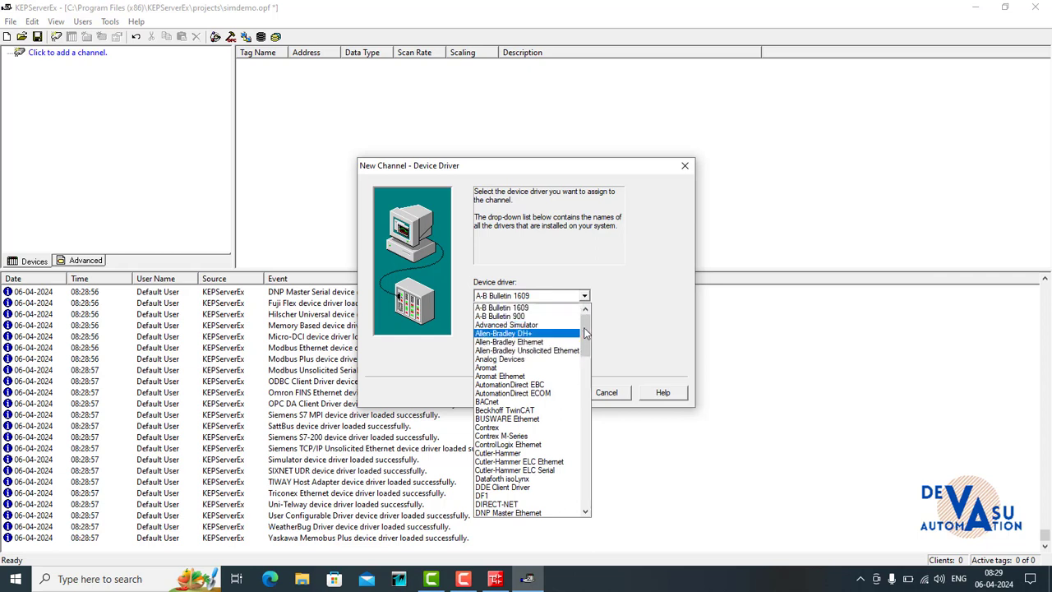
{"action": "left_click_drag", "start_coordinate": [586, 337], "coordinate": [587, 395]}
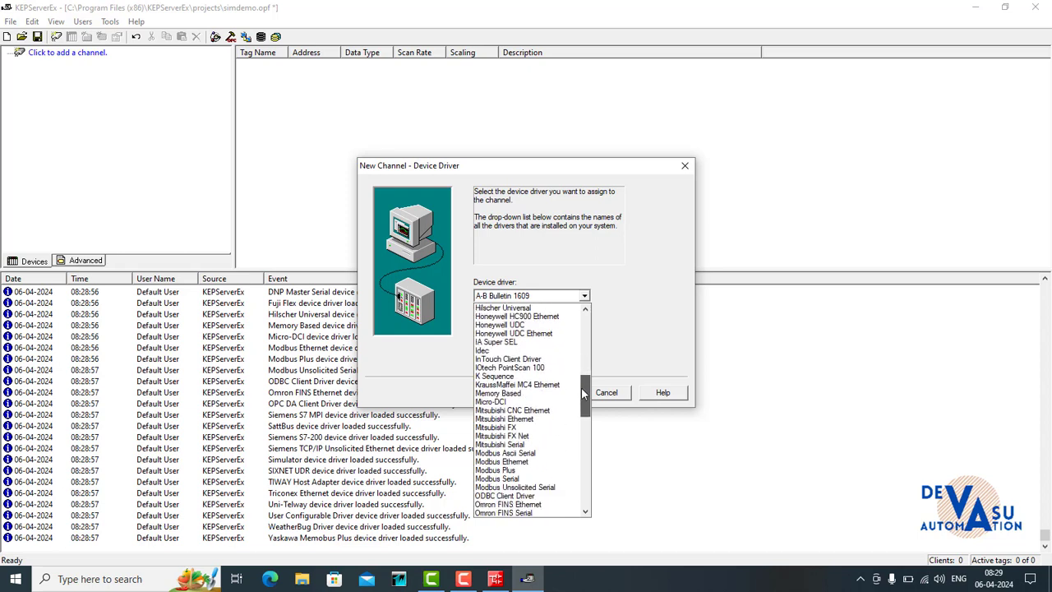
{"action": "left_click", "coordinate": [515, 427]}
{"action": "left_click", "coordinate": [548, 392]}
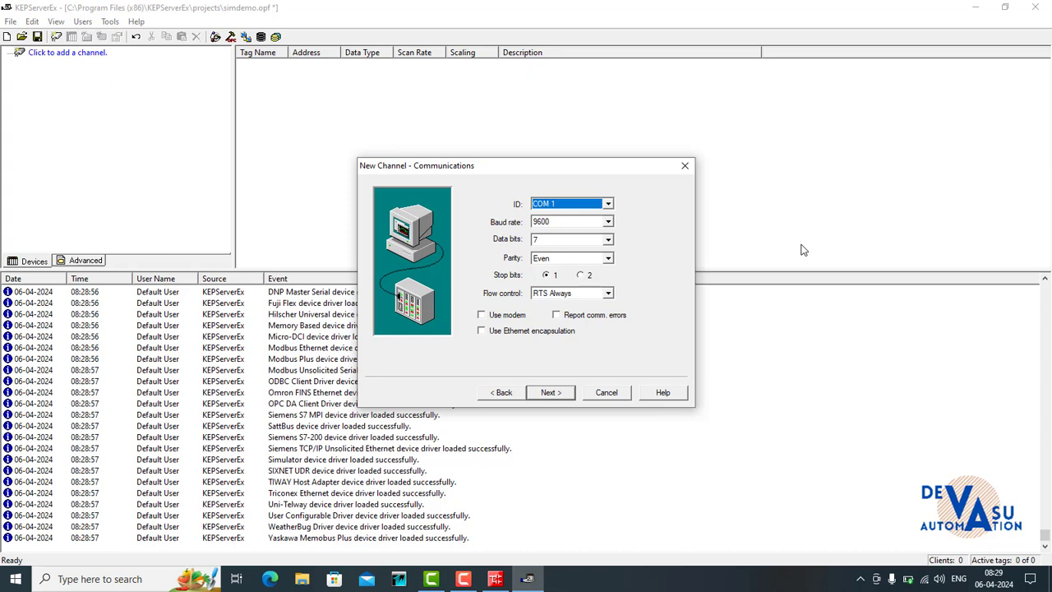
- Set the channel's communication port to COM 5, keep the default write optimizations and finish creating the channel
{"action": "left_click", "coordinate": [608, 205]}
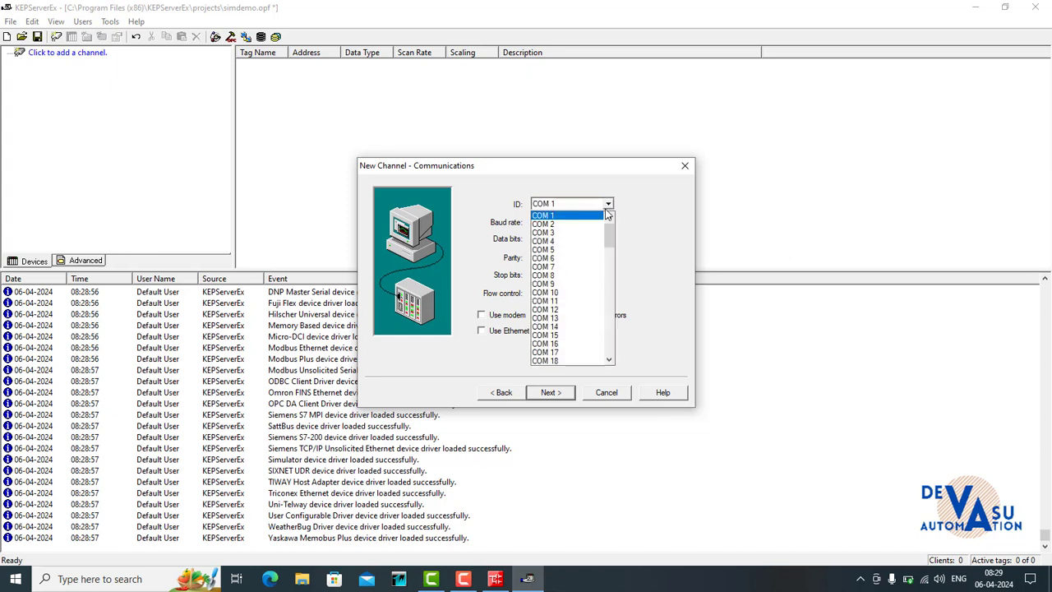
{"action": "left_click", "coordinate": [579, 251]}
{"action": "left_click", "coordinate": [553, 393]}
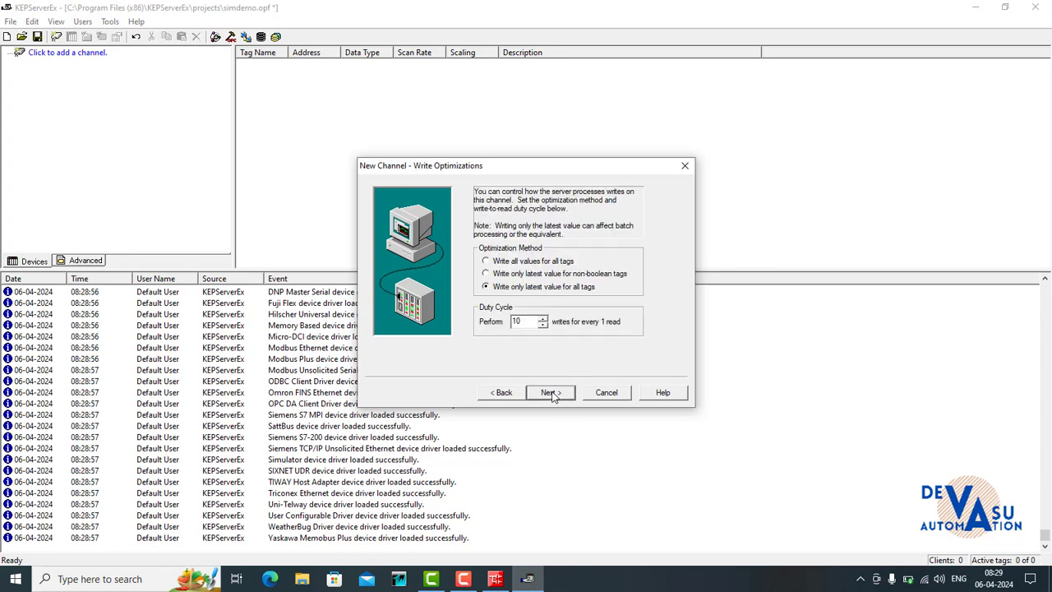
{"action": "left_click", "coordinate": [551, 395]}
{"action": "left_click", "coordinate": [551, 393]}
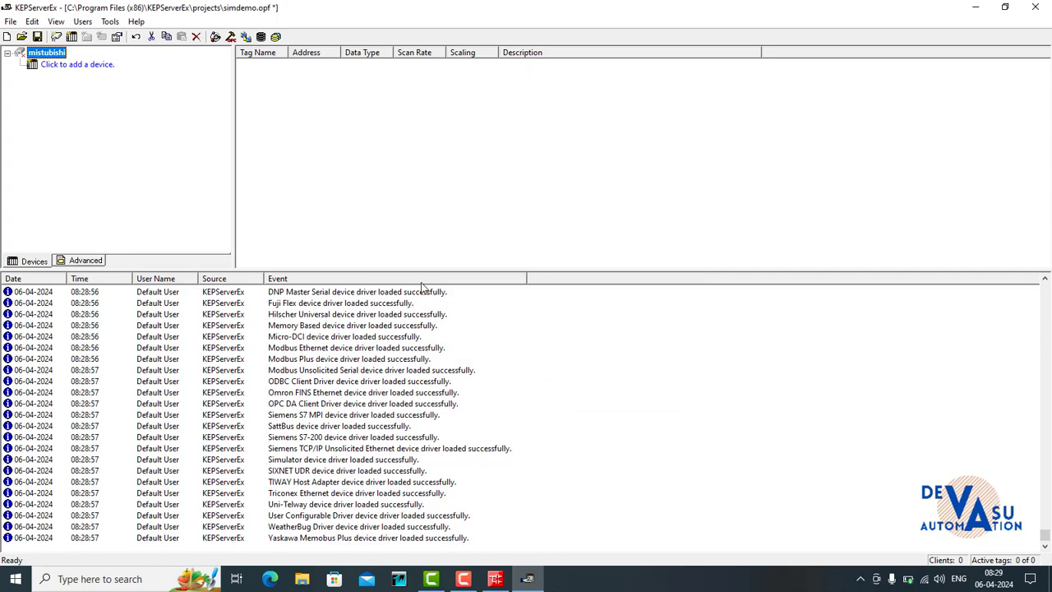
- Add a device named "plc" to the mistubishi channel, using the FX model with default ID, timing and auto-demotion settings
{"action": "left_click", "coordinate": [80, 70]}
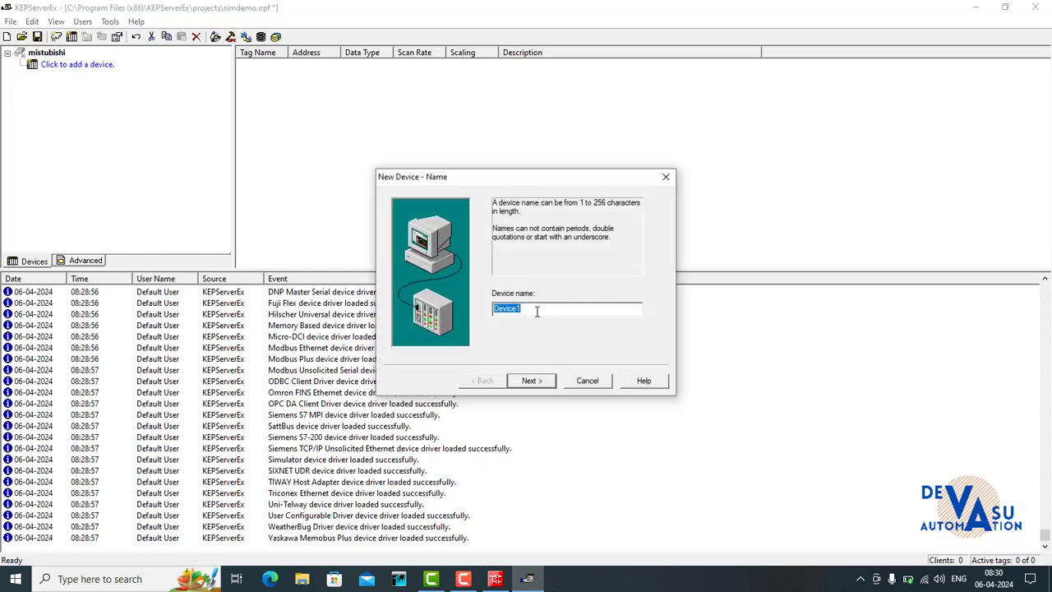
{"action": "type", "text": "plc"}
{"action": "left_click", "coordinate": [531, 380]}
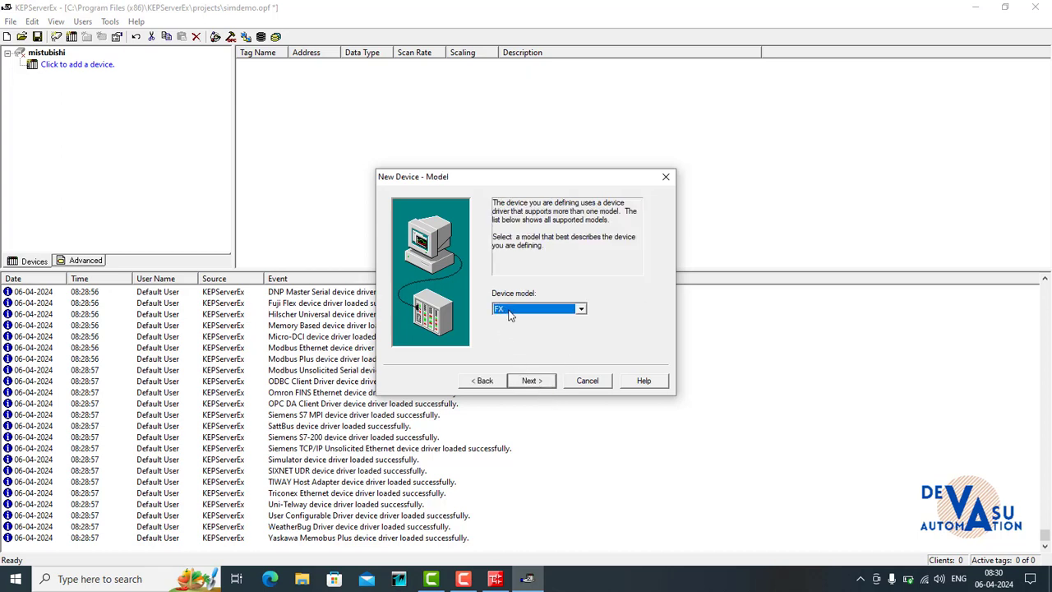
{"action": "left_click", "coordinate": [529, 381]}
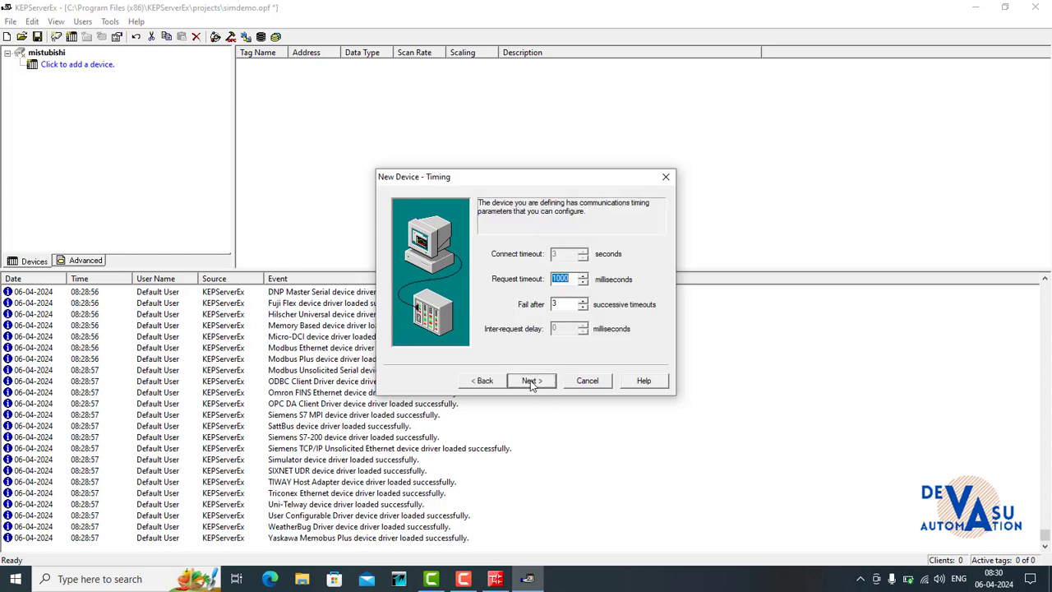
{"action": "left_click", "coordinate": [531, 382]}
{"action": "left_click", "coordinate": [530, 382]}
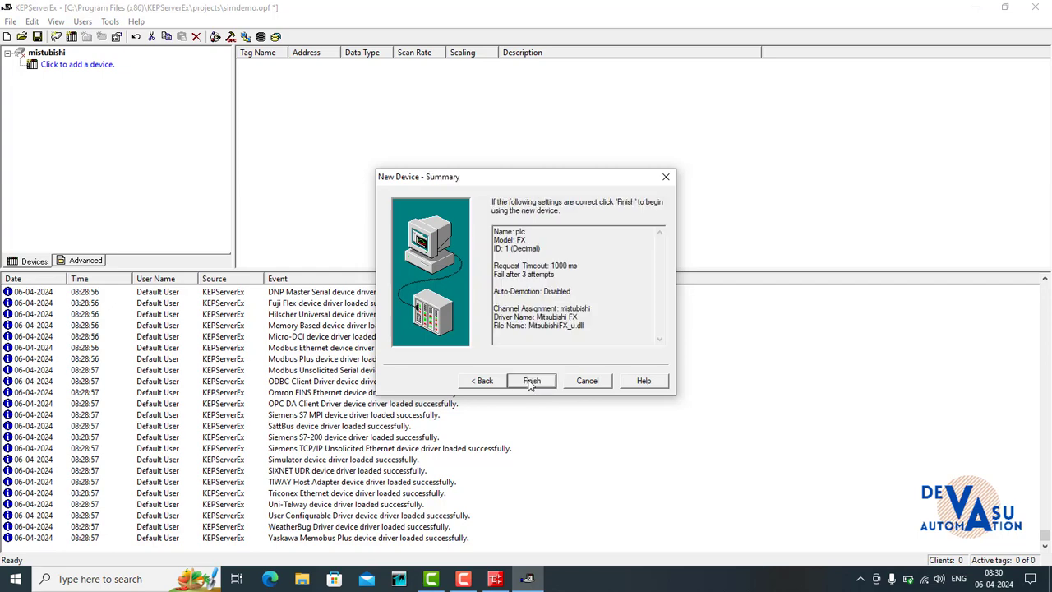
{"action": "left_click", "coordinate": [530, 382]}
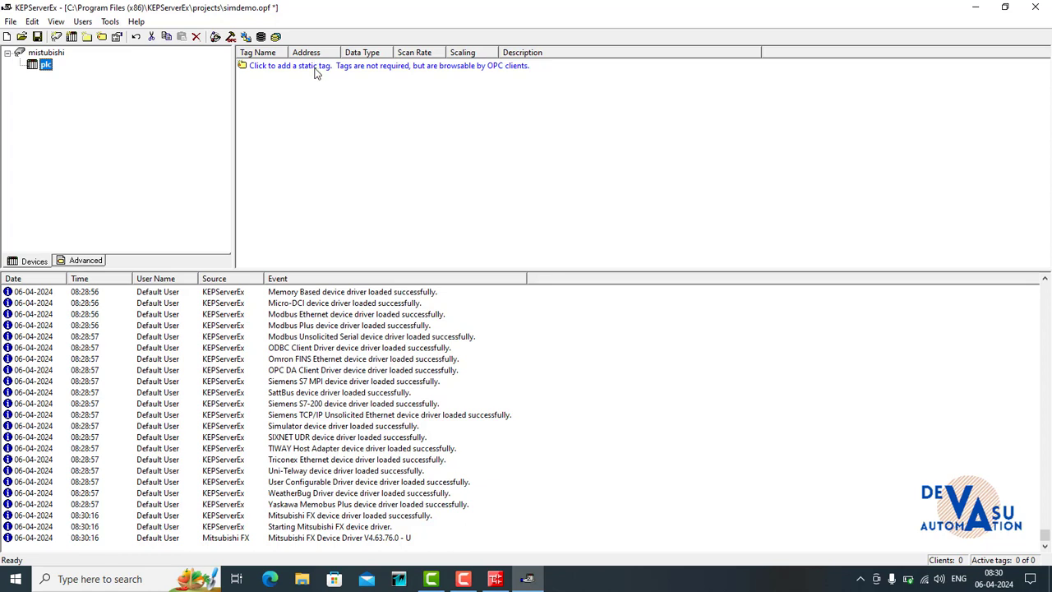
- Add a static tag named m0 with address m0 to the plc device, validate the address and apply the tag
{"action": "left_click", "coordinate": [315, 69]}
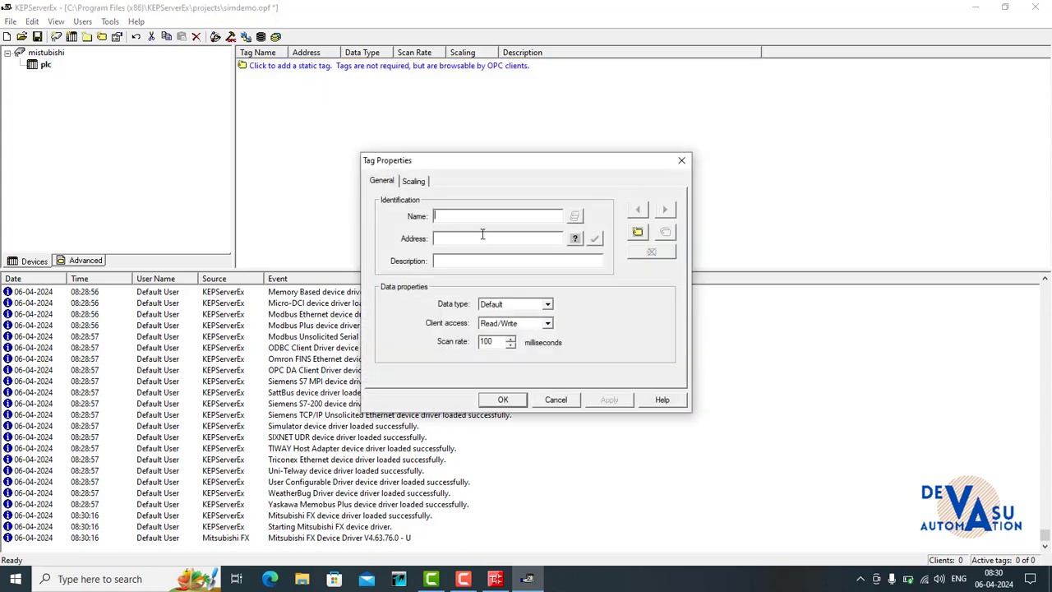
{"action": "type", "text": "m0"}
{"action": "type", "text": "m0"}
{"action": "left_click", "coordinate": [595, 239]}
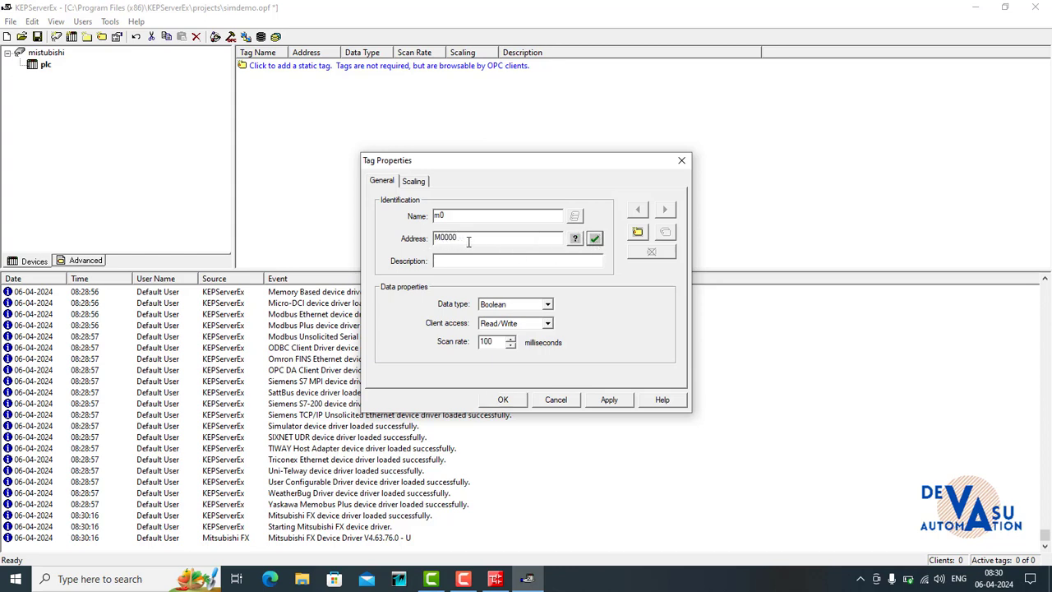
{"action": "left_click", "coordinate": [609, 400]}
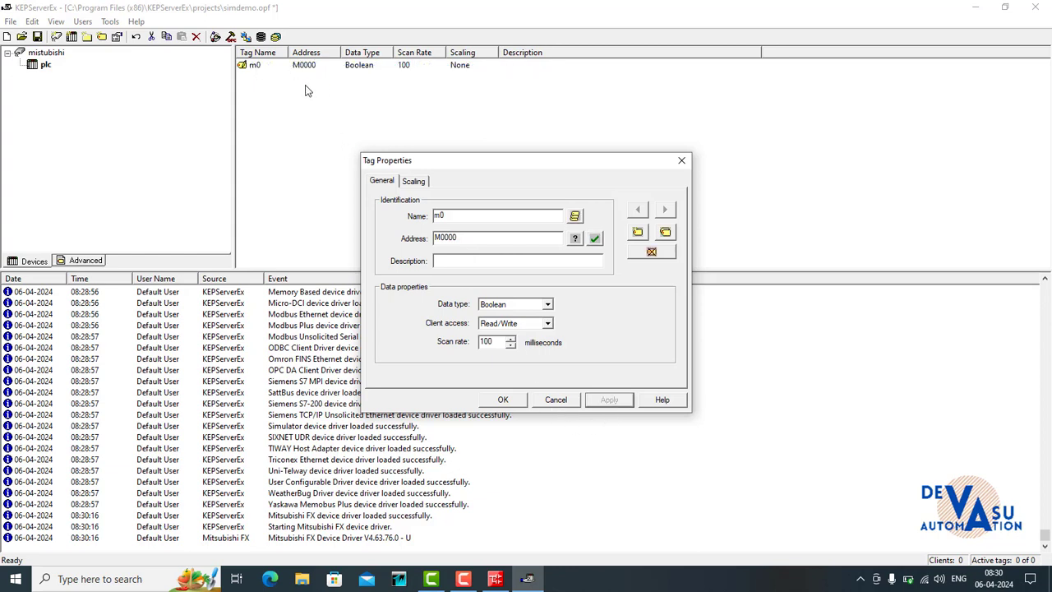
- Create another tag named m1 with address m1, validate the address and apply the tag
{"action": "left_click", "coordinate": [638, 234]}
{"action": "type", "text": "m1"}
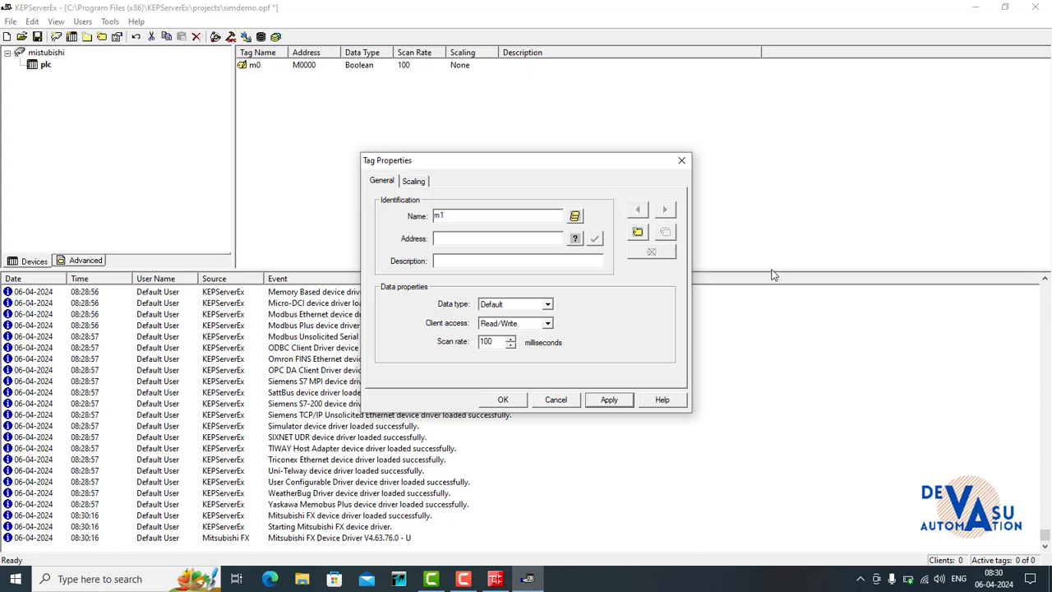
{"action": "left_click", "coordinate": [506, 237]}
{"action": "type", "text": "m1"}
{"action": "left_click", "coordinate": [595, 238]}
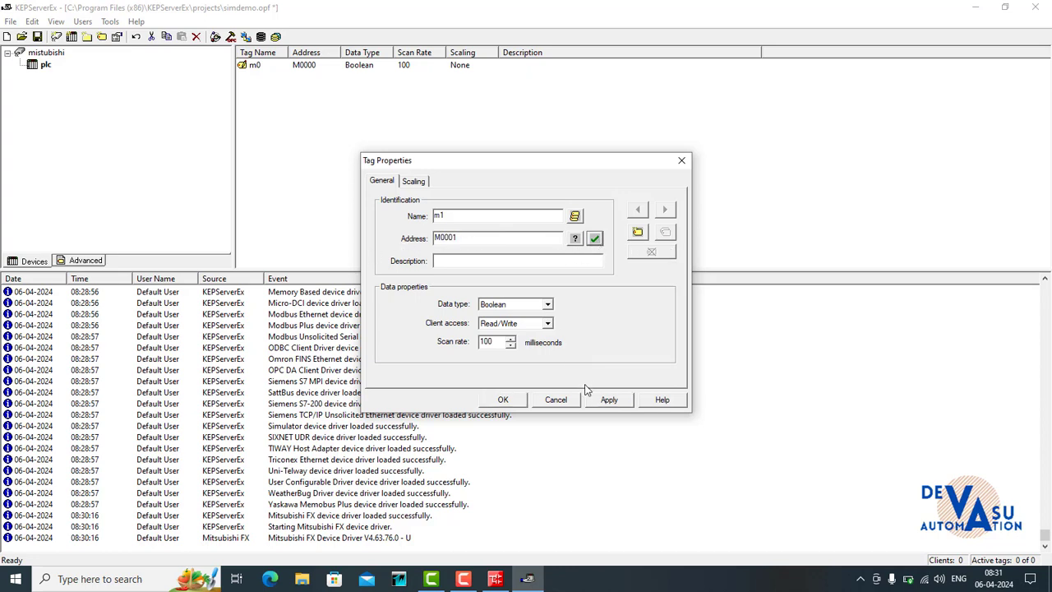
{"action": "left_click", "coordinate": [608, 400]}
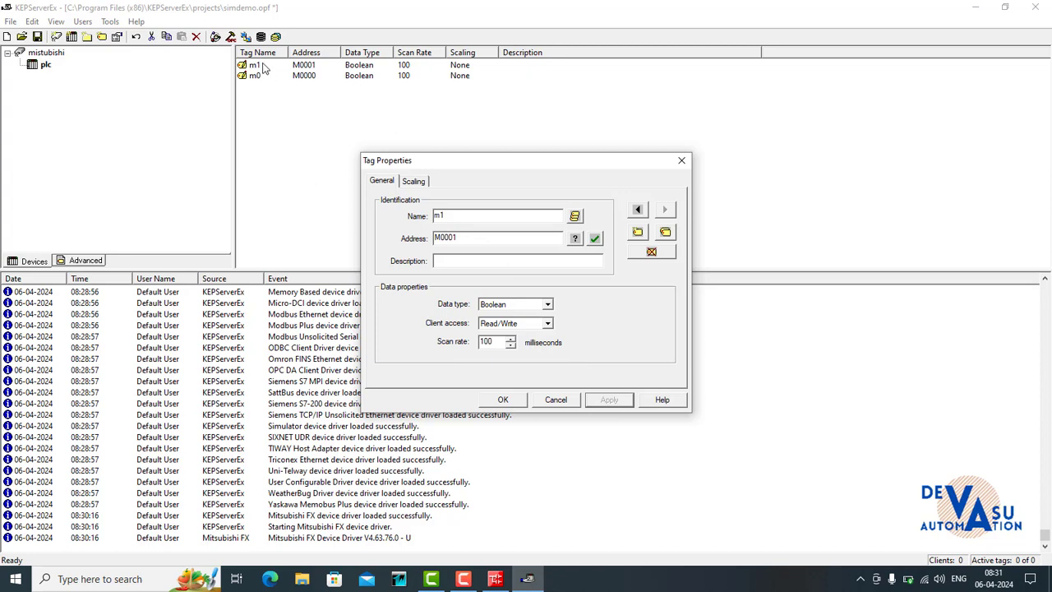
- Create a tag named y0 with address y0, validate and apply it, and close the tag properties
{"action": "left_click", "coordinate": [637, 231]}
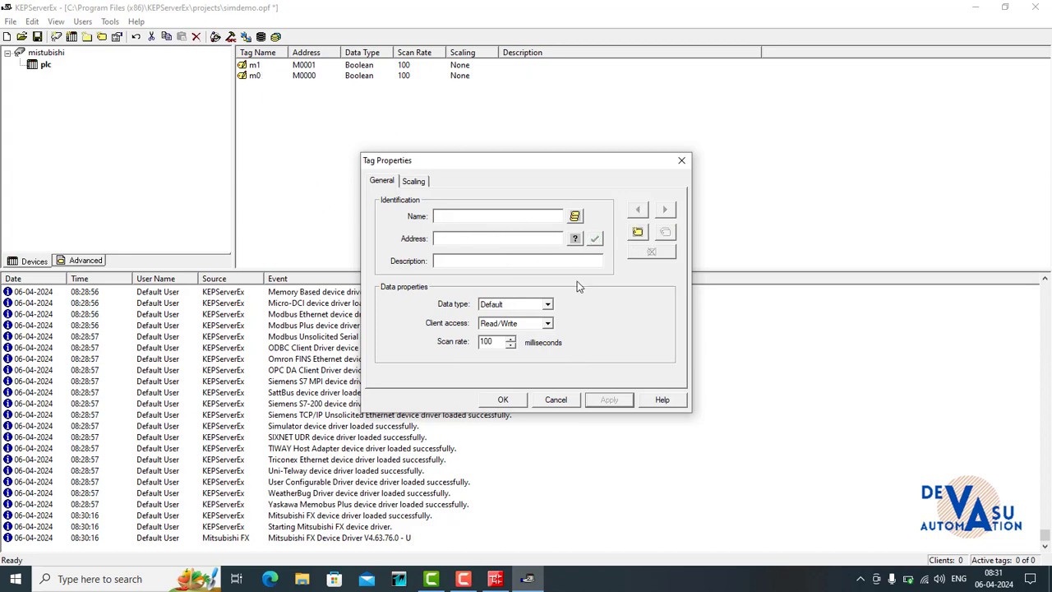
{"action": "type", "text": "y0"}
{"action": "left_click", "coordinate": [465, 238]}
{"action": "type", "text": "y"}
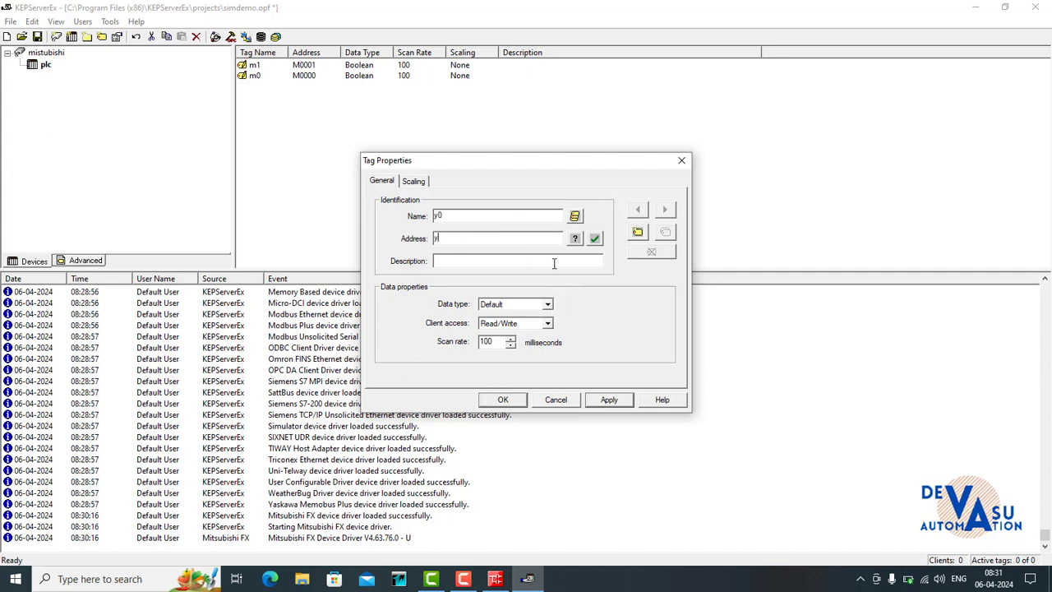
{"action": "type", "text": "0"}
{"action": "left_click", "coordinate": [594, 238]}
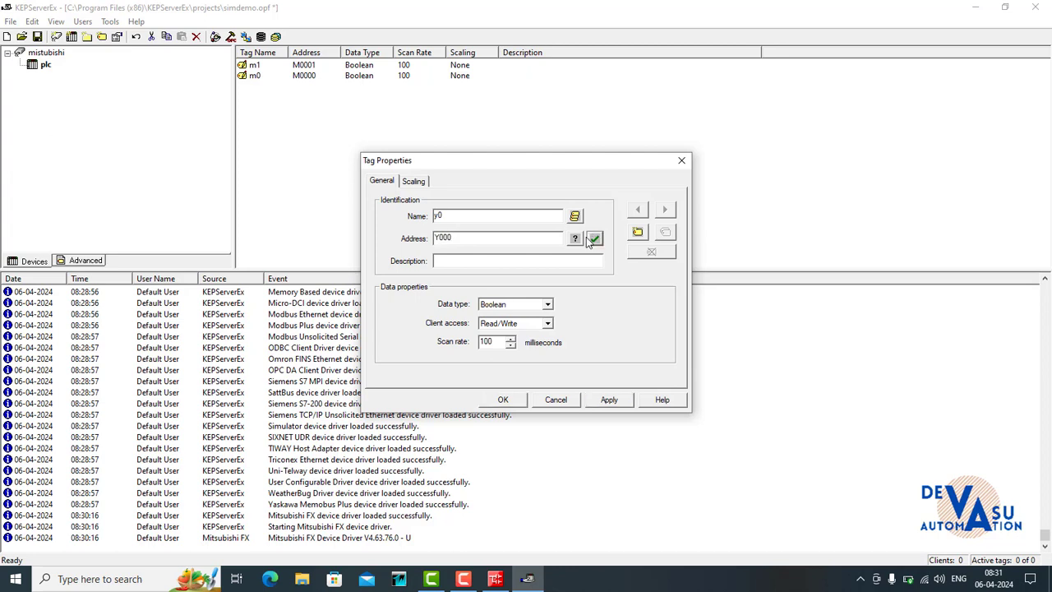
{"action": "left_click", "coordinate": [608, 400]}
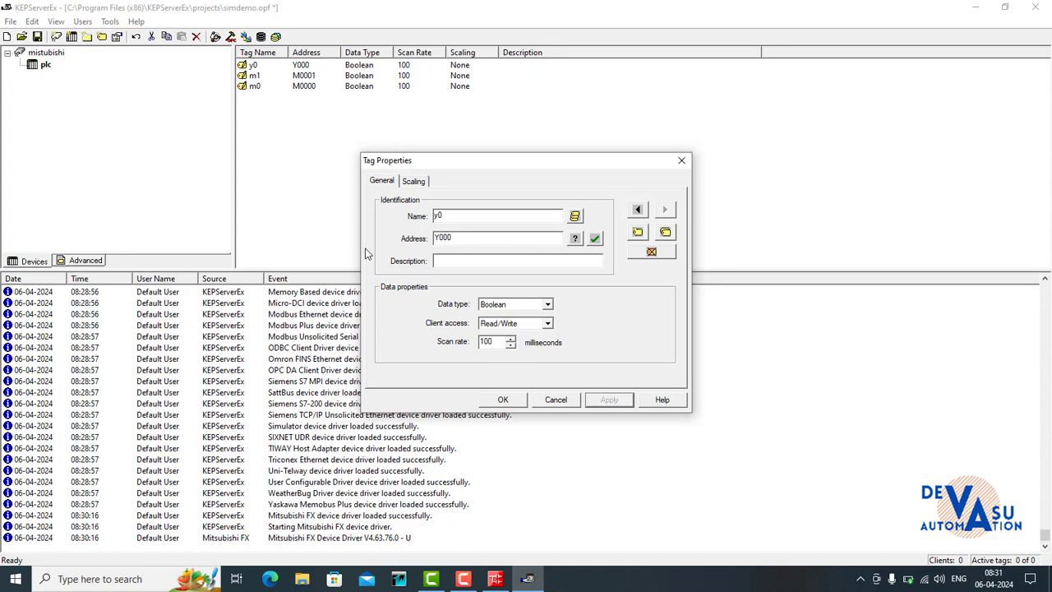
{"action": "left_click", "coordinate": [503, 401]}
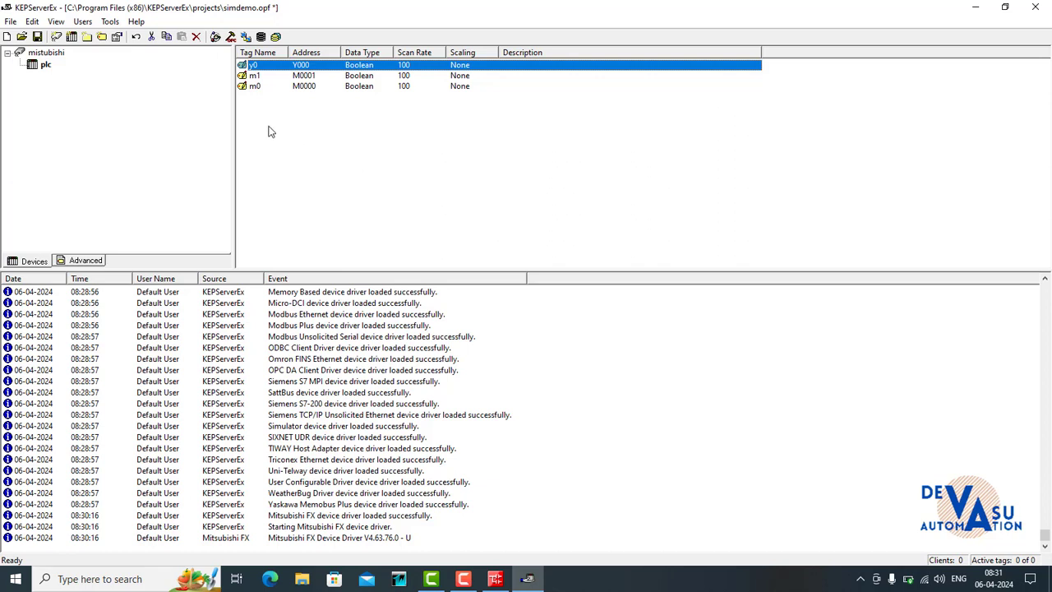
- Launch the OPC Quick Client, dismiss the low-battery notice and display the mistubishi.plc items to check their quality
{"action": "left_click_drag", "start_coordinate": [273, 124], "coordinate": [250, 64]}
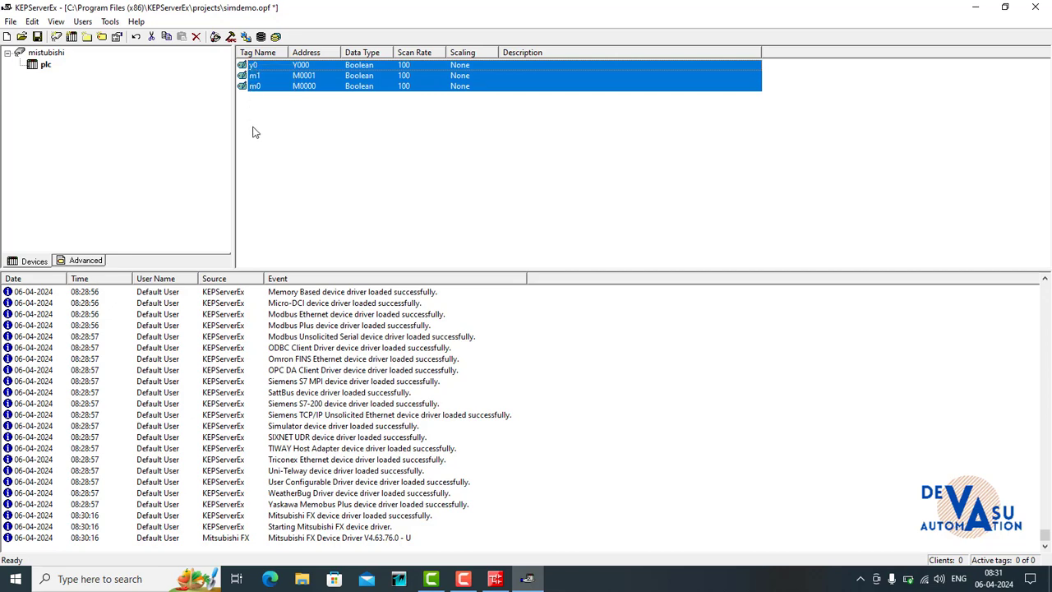
{"action": "left_click", "coordinate": [230, 37]}
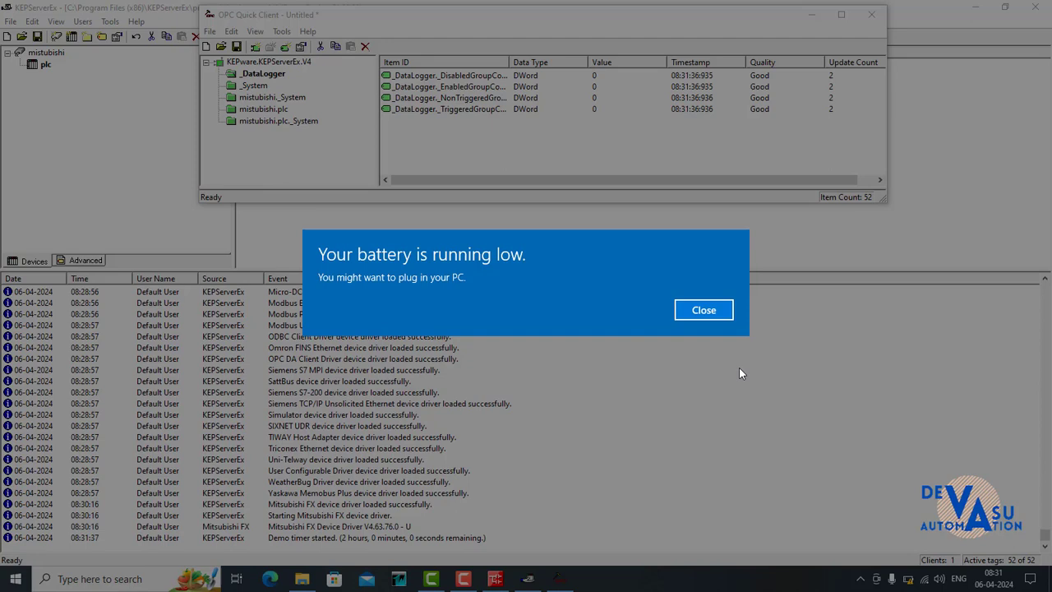
{"action": "left_click", "coordinate": [703, 310]}
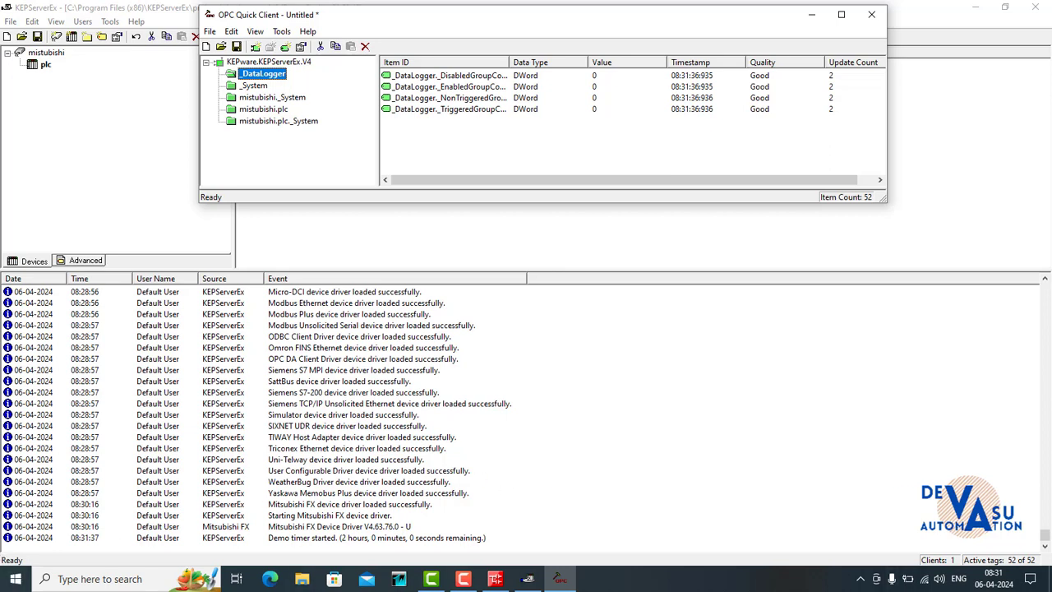
{"action": "double_click", "coordinate": [263, 108]}
{"action": "left_click", "coordinate": [703, 9]}
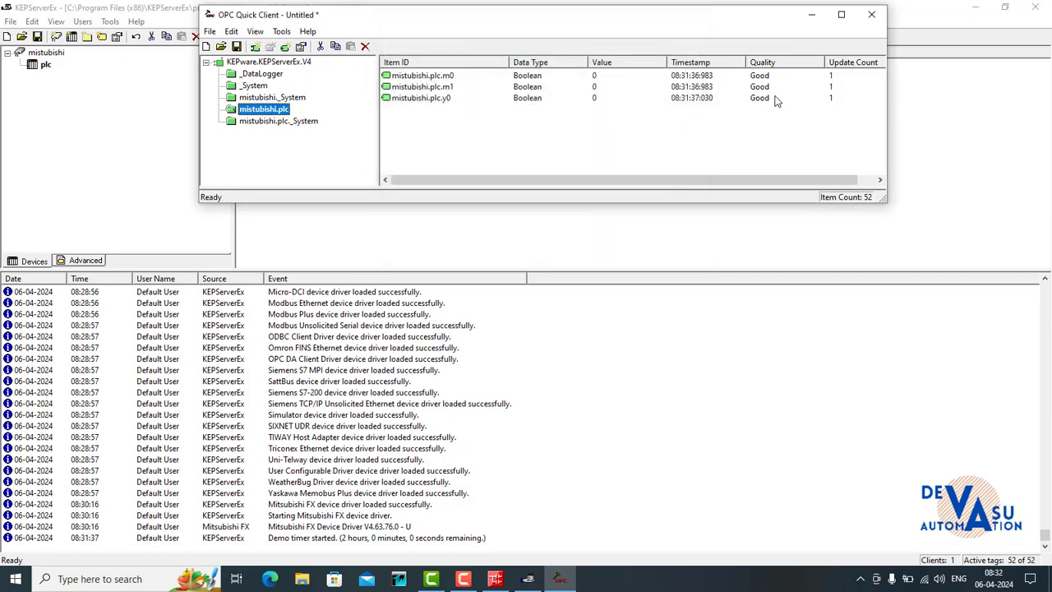
{"action": "left_click_drag", "start_coordinate": [672, 27], "coordinate": [580, 100]}
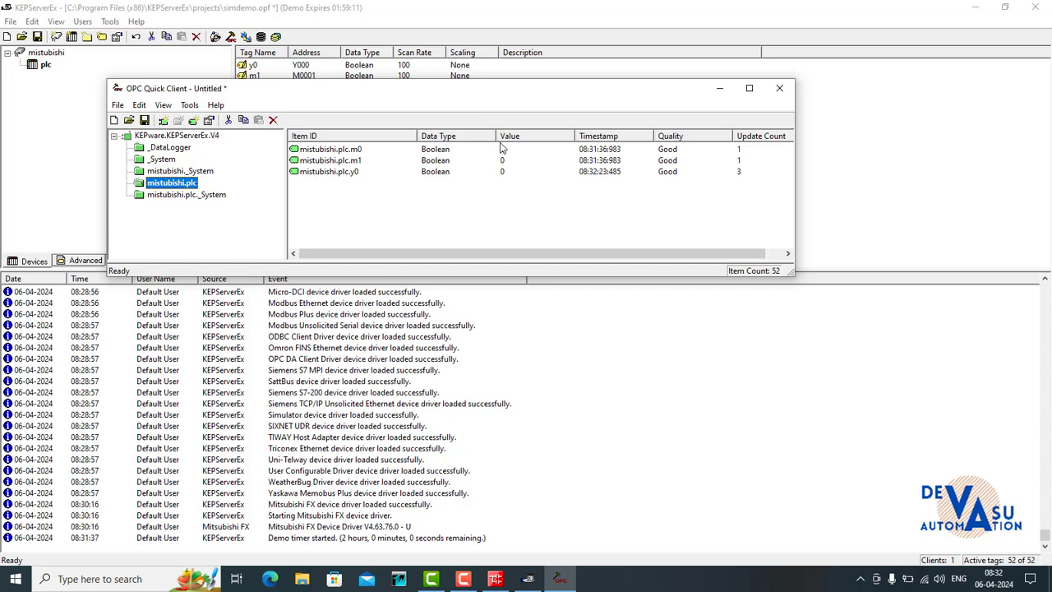
- Perform a synchronous write of 1 to mistubishi.plc.m0 and move the write dialog clear of the item values
{"action": "left_click", "coordinate": [504, 151]}
{"action": "right_click", "coordinate": [504, 151]}
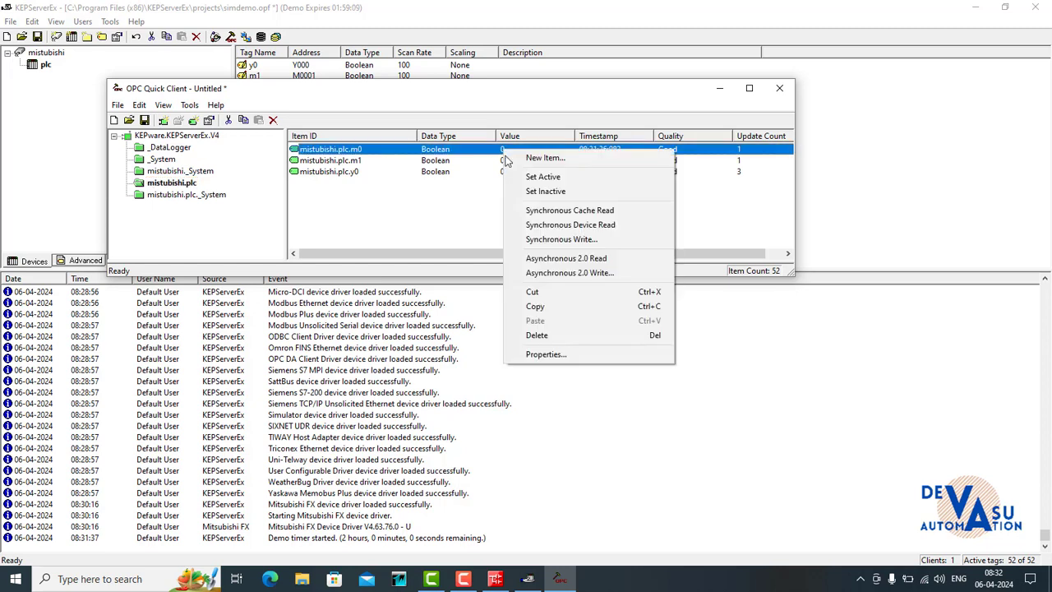
{"action": "left_click", "coordinate": [530, 240]}
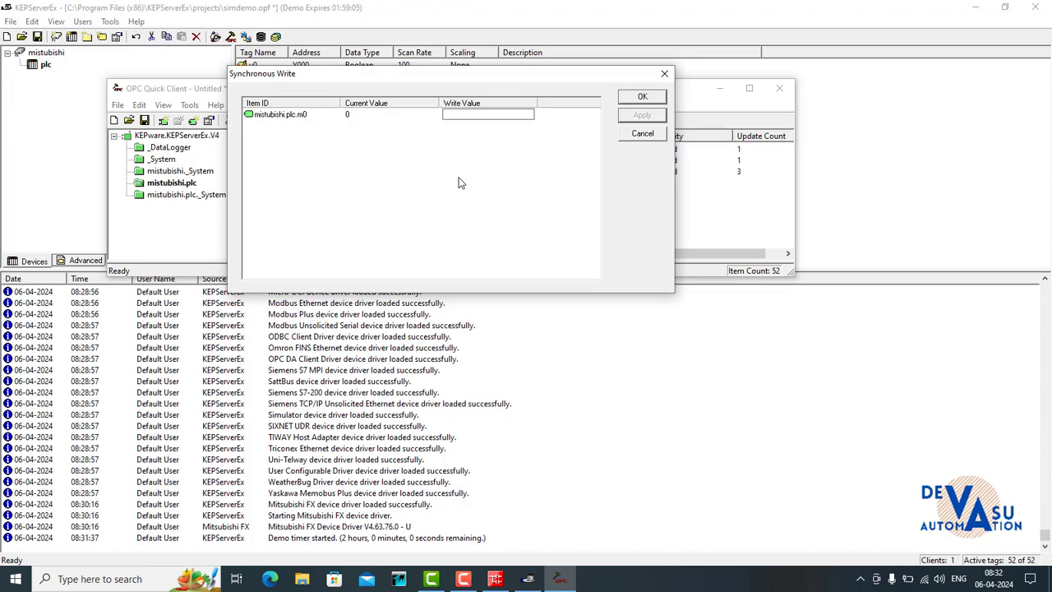
{"action": "type", "text": "1"}
{"action": "left_click", "coordinate": [642, 116]}
{"action": "left_click_drag", "start_coordinate": [589, 74], "coordinate": [573, 276]}
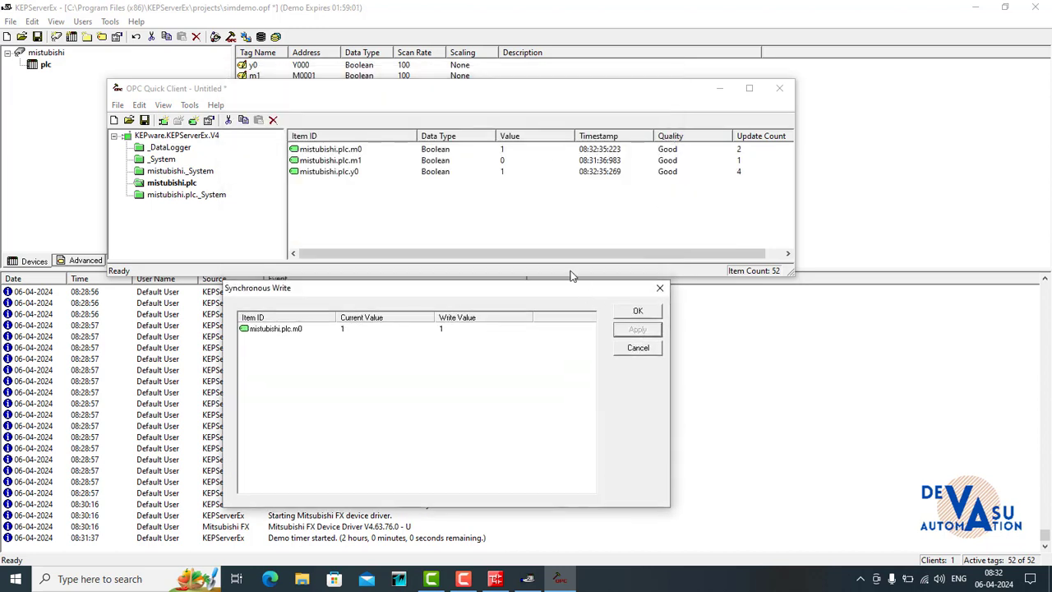
- Write 0 to mistubishi.plc.m0 and close the synchronous write dialog
{"action": "left_click", "coordinate": [448, 329]}
{"action": "type", "text": "0"}
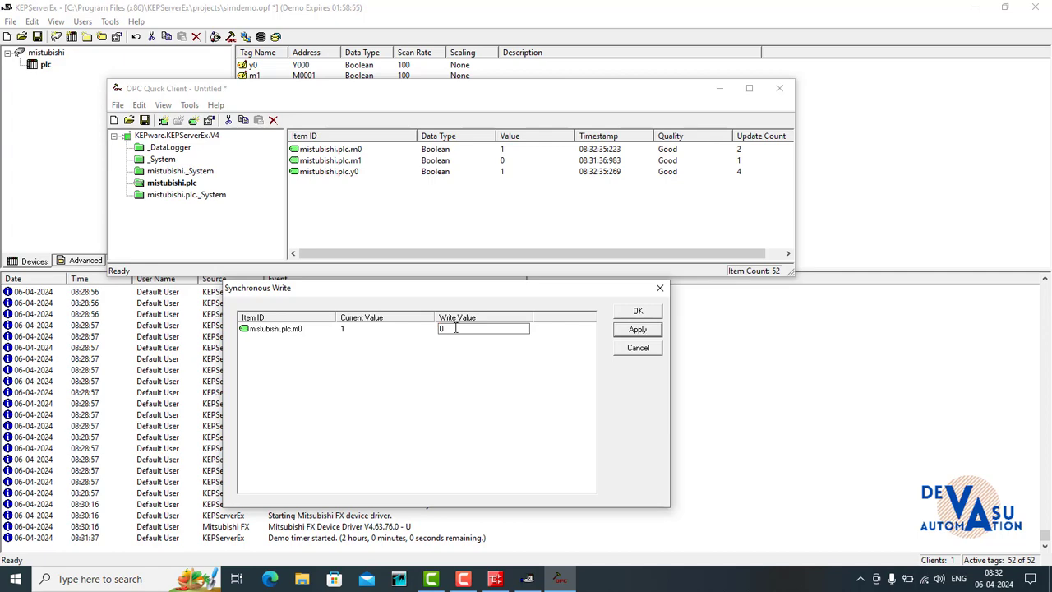
{"action": "left_click", "coordinate": [638, 329]}
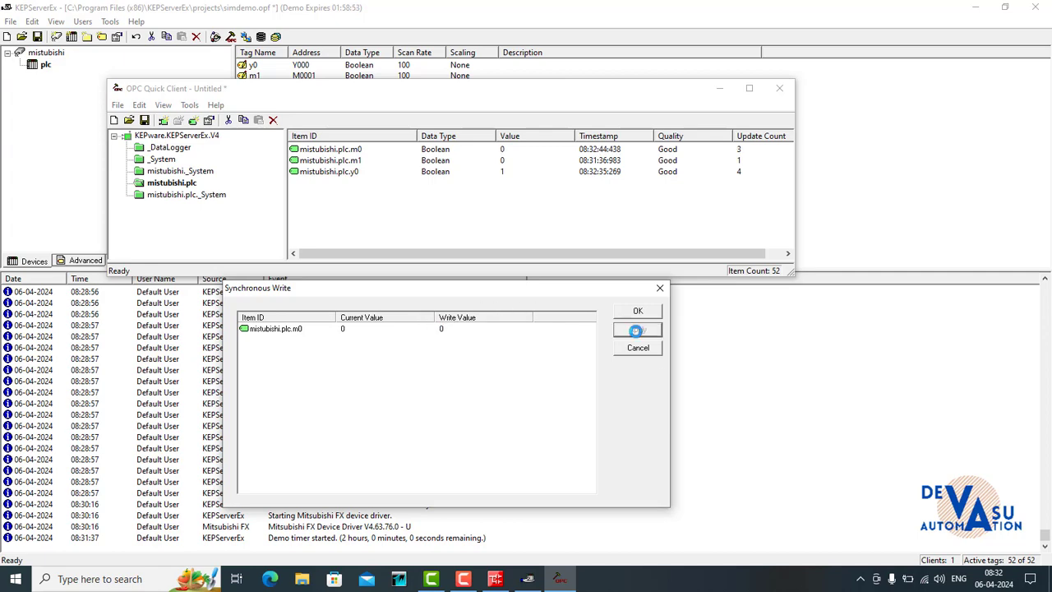
{"action": "left_click", "coordinate": [659, 288]}
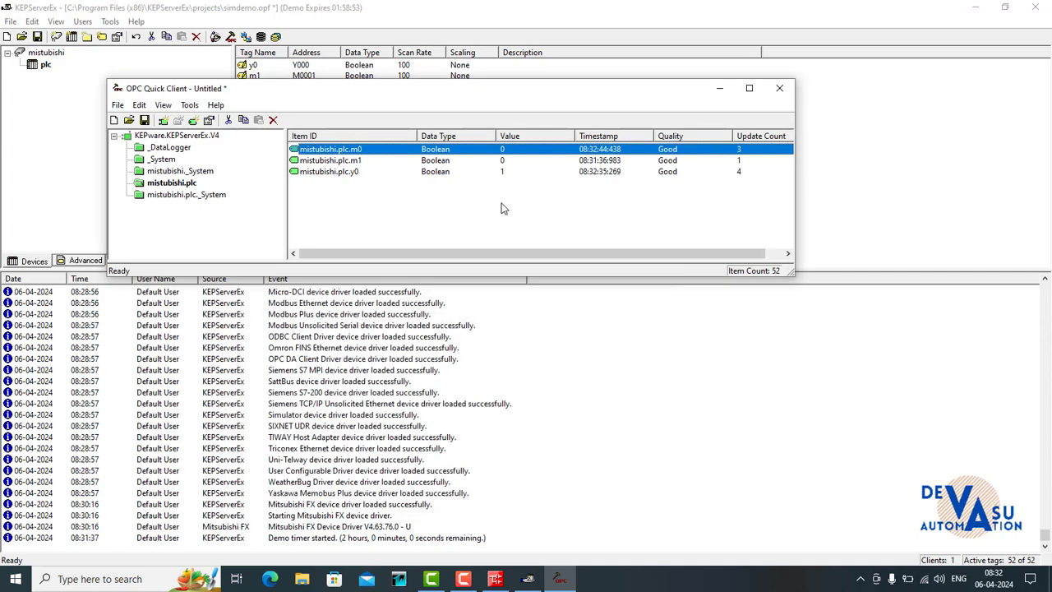
- Perform a synchronous write of 1 to mistubishi.plc.m1 and uncover the item values behind the dialog
{"action": "left_click", "coordinate": [505, 162]}
{"action": "right_click", "coordinate": [504, 164]}
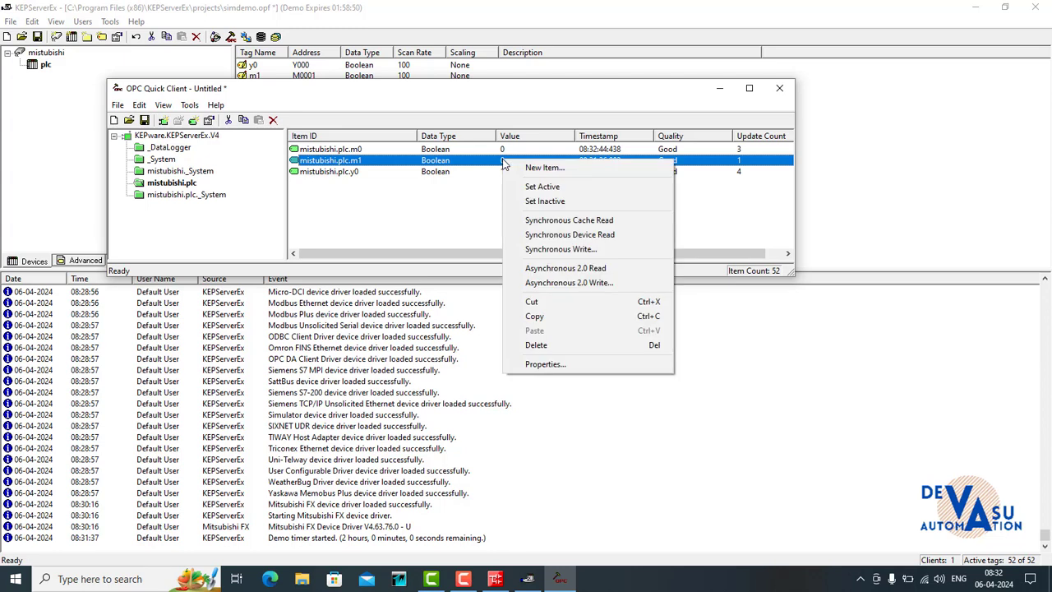
{"action": "left_click", "coordinate": [527, 253]}
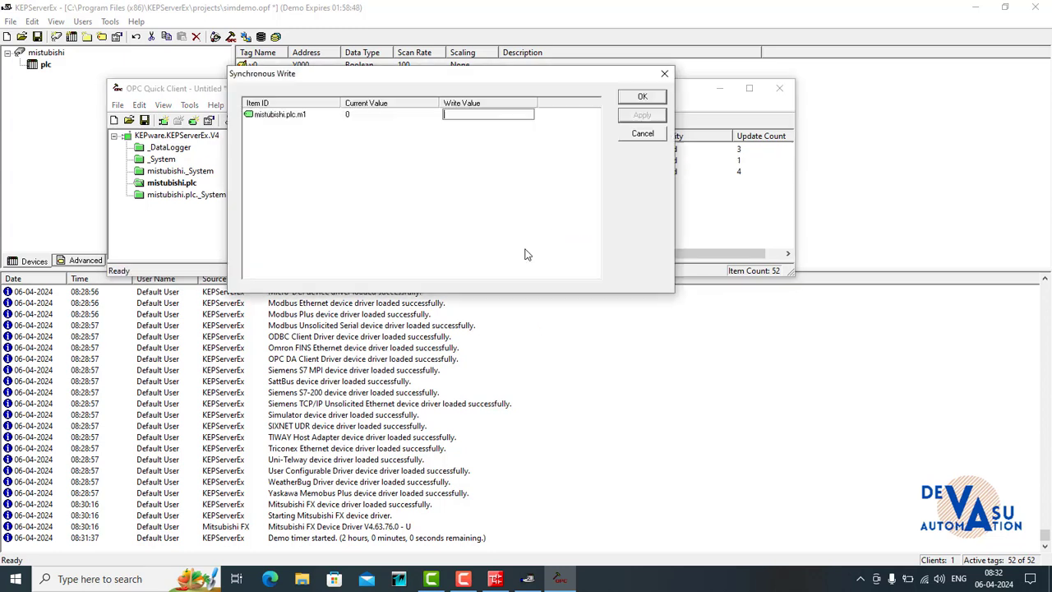
{"action": "type", "text": "1"}
{"action": "left_click", "coordinate": [631, 115]}
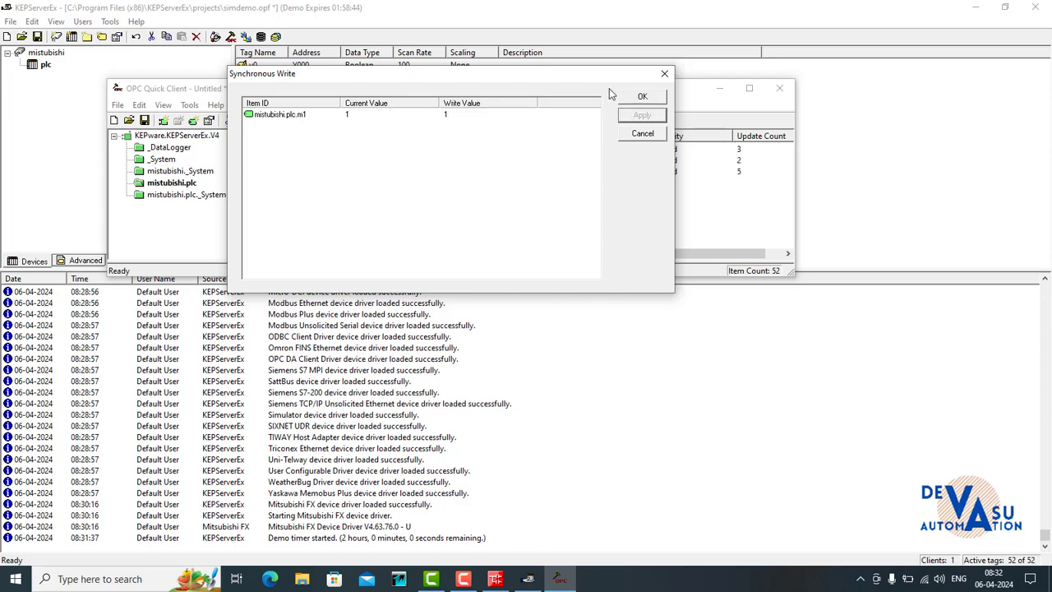
{"action": "left_click_drag", "start_coordinate": [606, 75], "coordinate": [593, 224]}
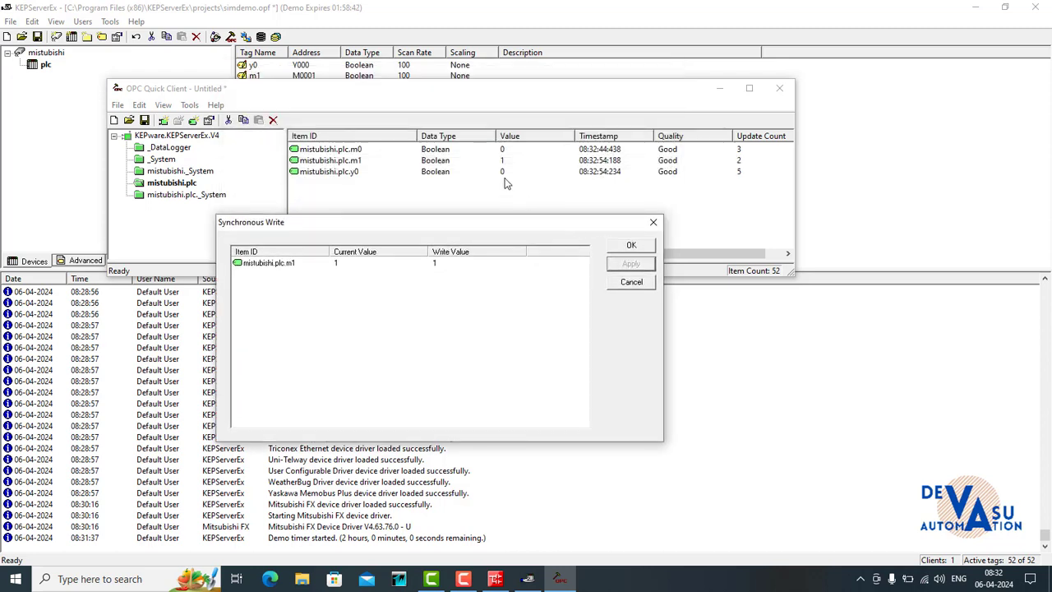
- Write 0 to mistubishi.plc.m1, and minimize the OPC Quick Client and KEPServerEx to reach the InTouch Application Manager
{"action": "left_click", "coordinate": [437, 264]}
{"action": "type", "text": "0"}
{"action": "left_click", "coordinate": [613, 265]}
{"action": "left_click", "coordinate": [645, 246]}
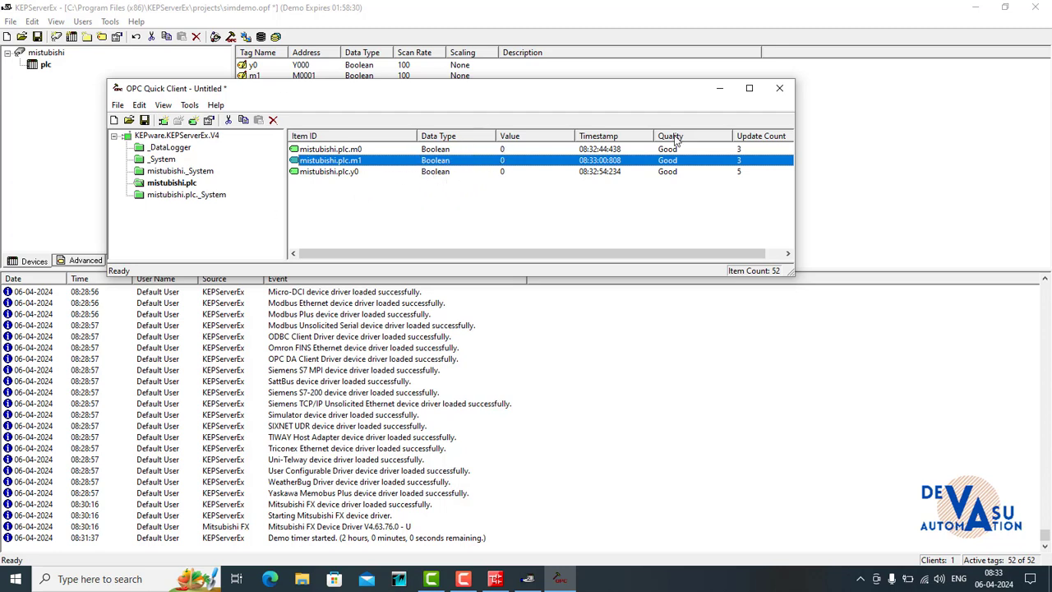
{"action": "left_click", "coordinate": [720, 88]}
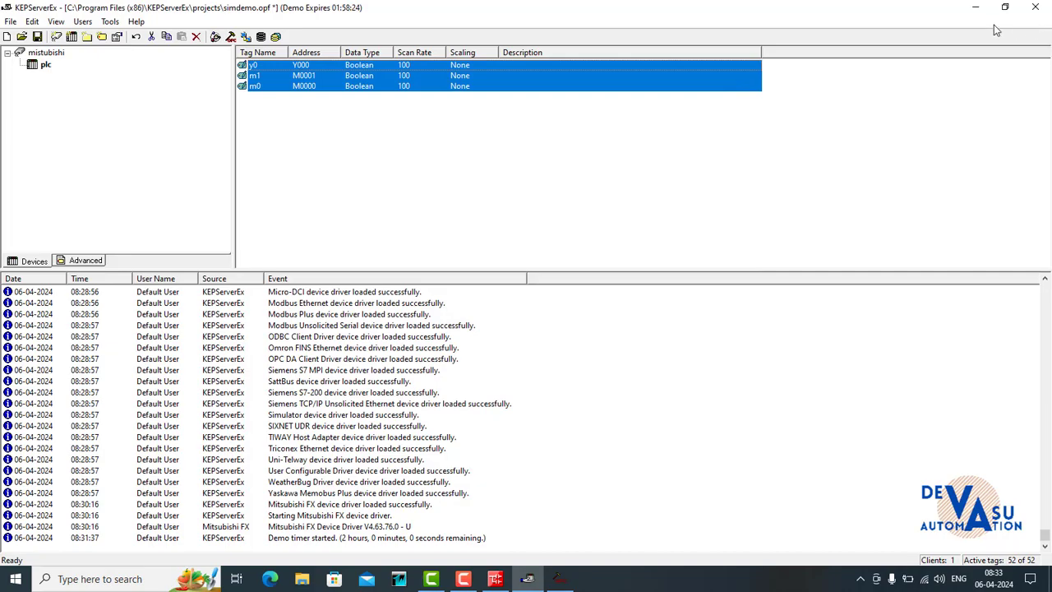
{"action": "left_click", "coordinate": [975, 7]}
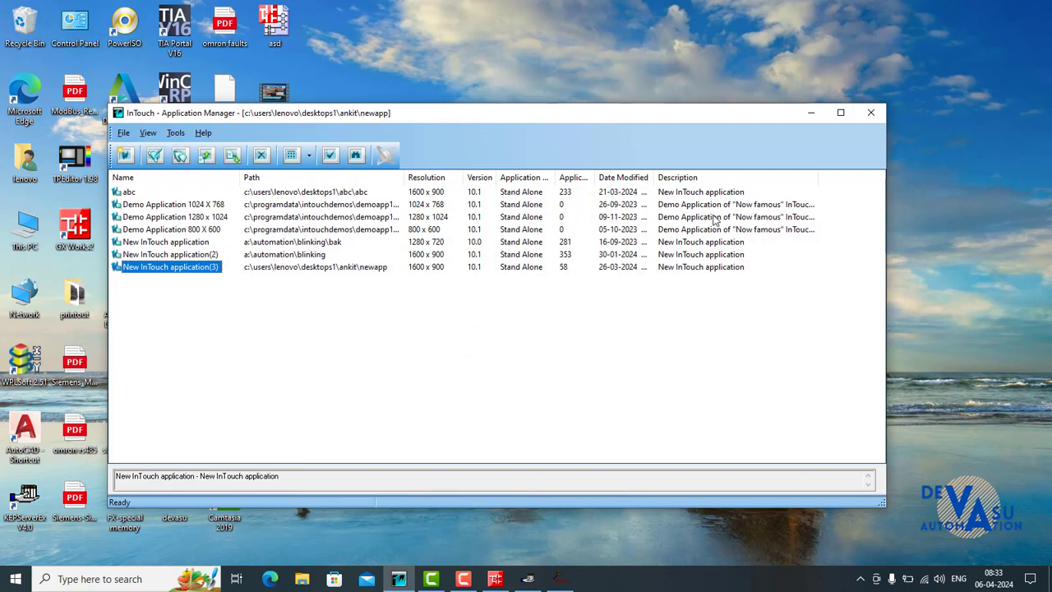
- Open New InTouch application(3) in WindowMaker, dismissing the licence notices and skipping the opening of existing windows
{"action": "left_click", "coordinate": [840, 114]}
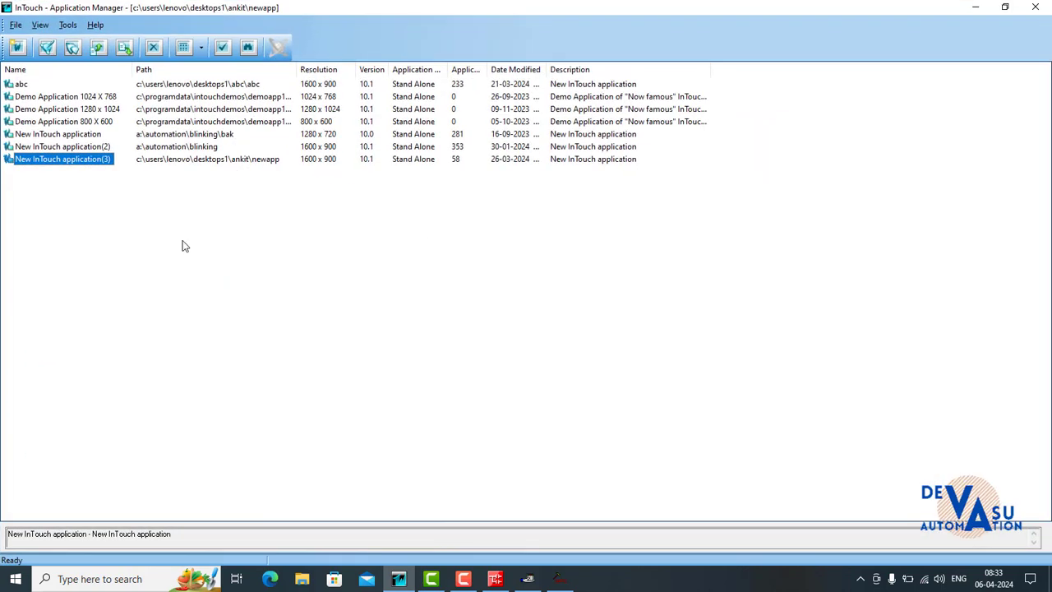
{"action": "double_click", "coordinate": [59, 162]}
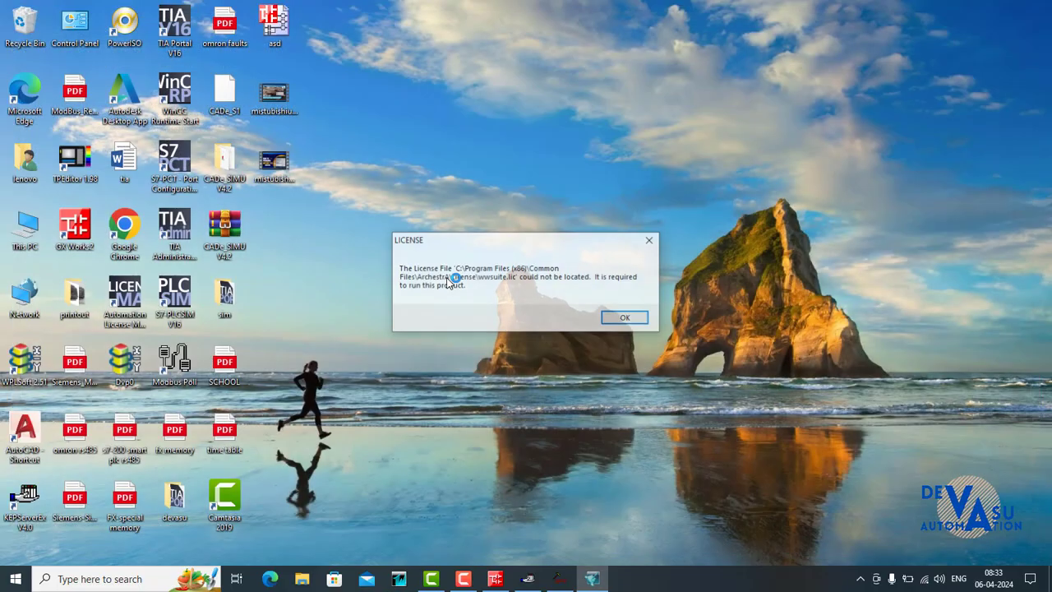
{"action": "left_click", "coordinate": [626, 319]}
{"action": "left_click", "coordinate": [623, 320]}
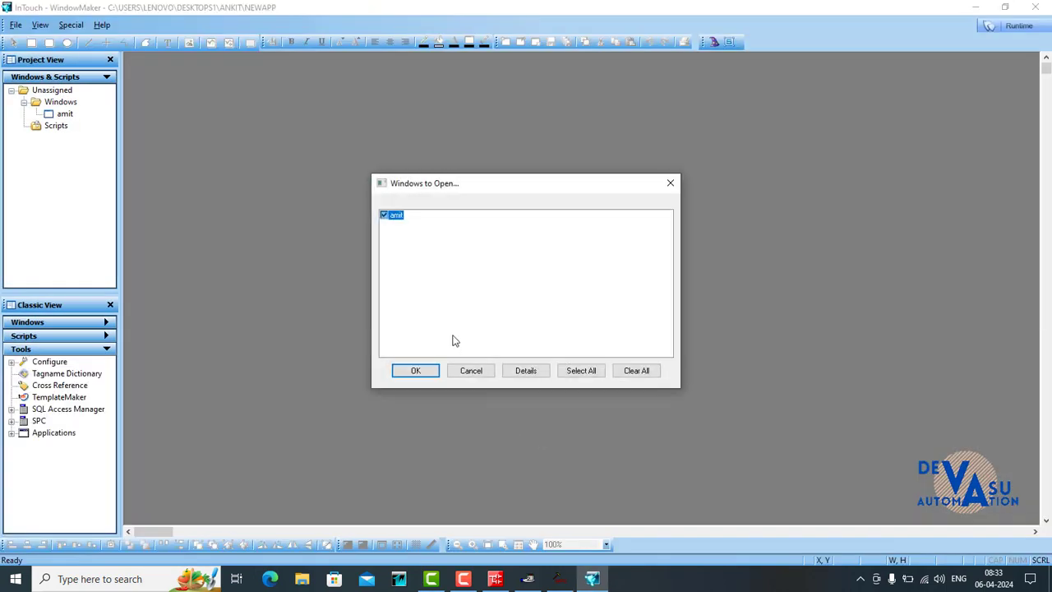
{"action": "left_click", "coordinate": [480, 374]}
- Create a new window named plc and enlarge it to fill the workspace
{"action": "left_click", "coordinate": [16, 25]}
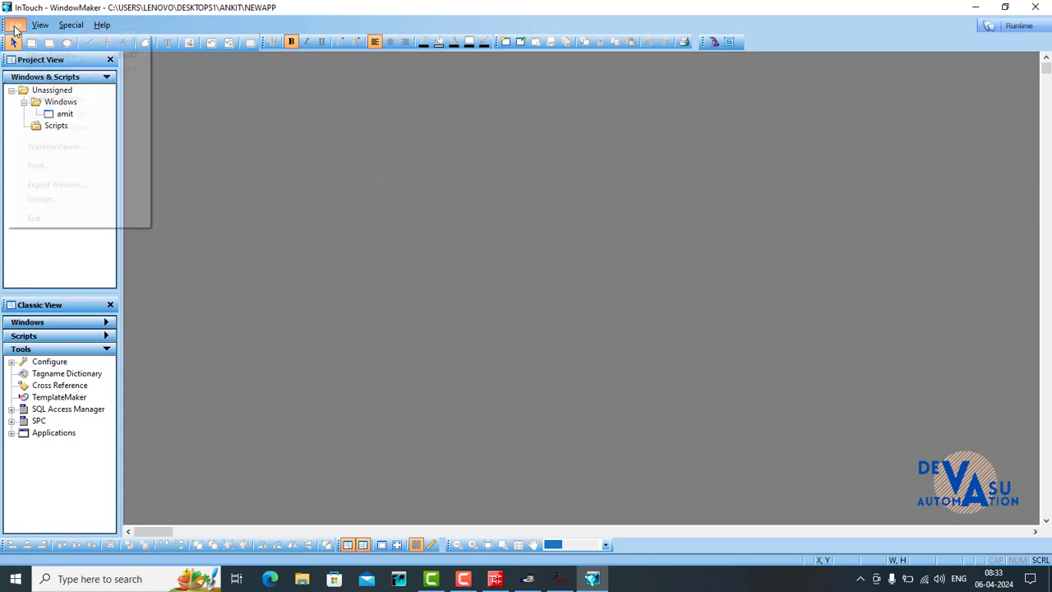
{"action": "left_click", "coordinate": [27, 41]}
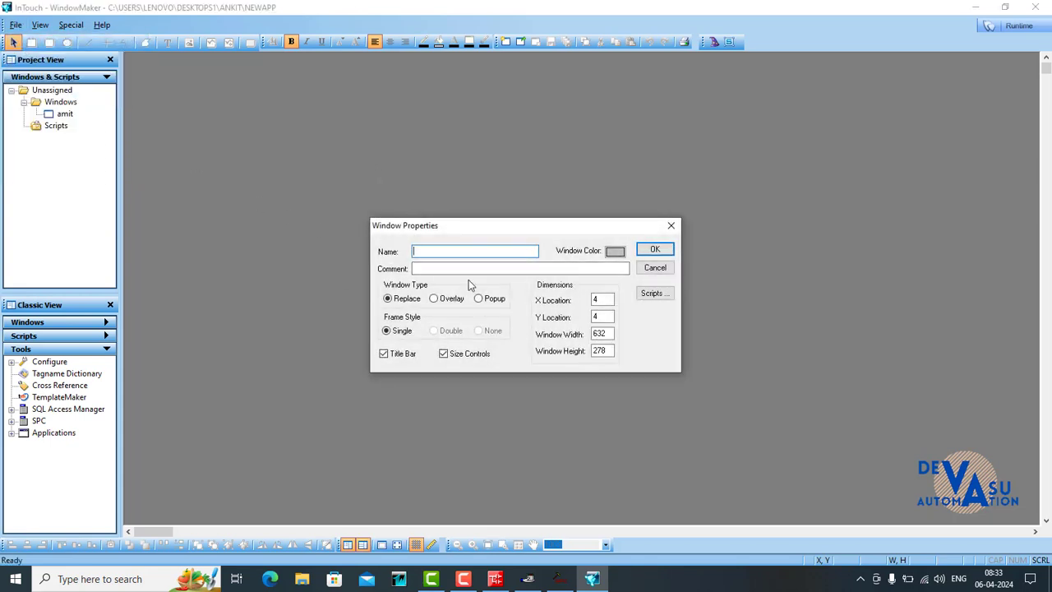
{"action": "key", "text": "Return"}
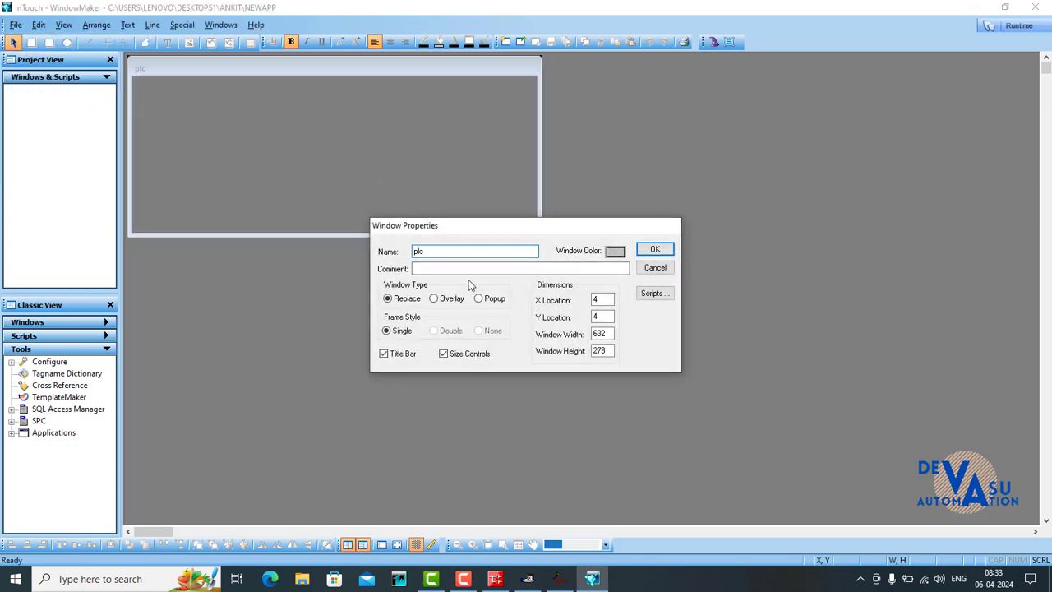
{"action": "left_click_drag", "start_coordinate": [539, 235], "coordinate": [1039, 524]}
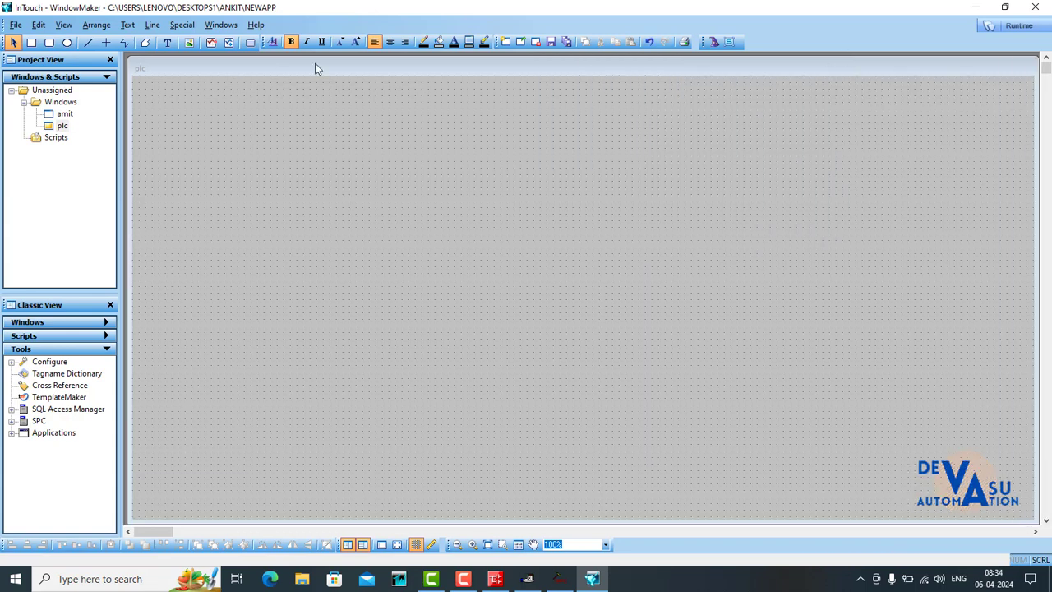
- Draw a button about 160 by 110 in the plc window's upper-left area and place a duplicate directly below it
{"action": "left_click", "coordinate": [251, 43]}
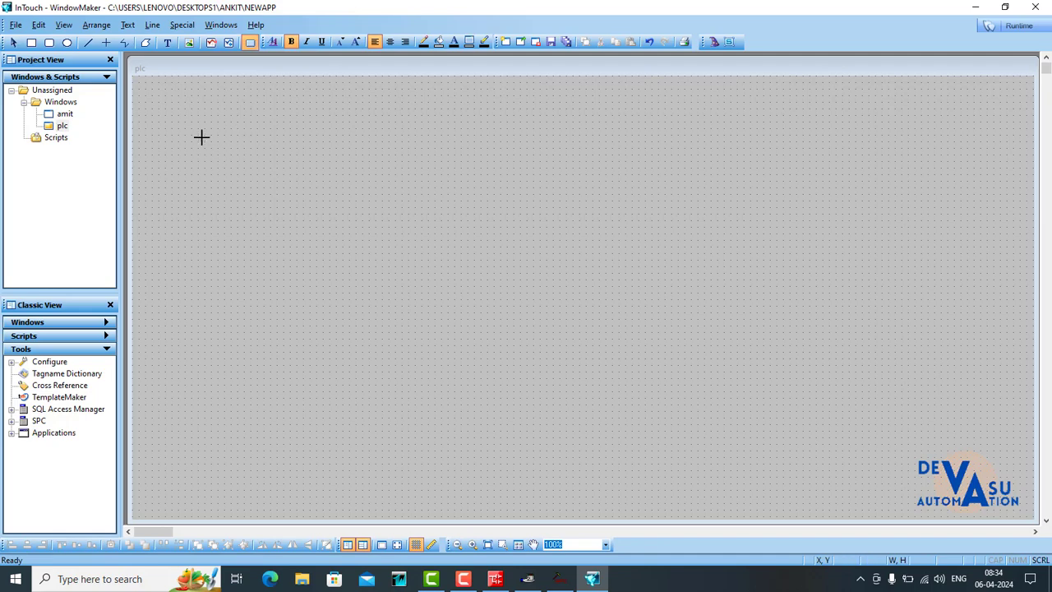
{"action": "left_click_drag", "start_coordinate": [204, 135], "coordinate": [269, 294]}
{"action": "right_click", "coordinate": [285, 182]}
{"action": "left_click", "coordinate": [282, 208]}
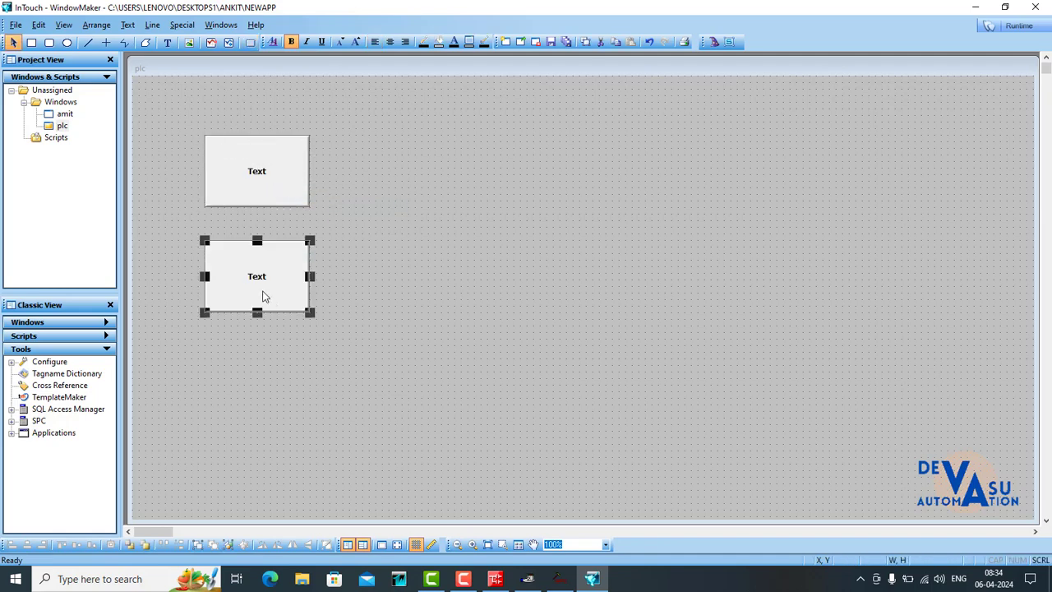
- Insert a Circular Light from the Lights wizards and place it beside the two buttons
{"action": "left_click", "coordinate": [714, 42]}
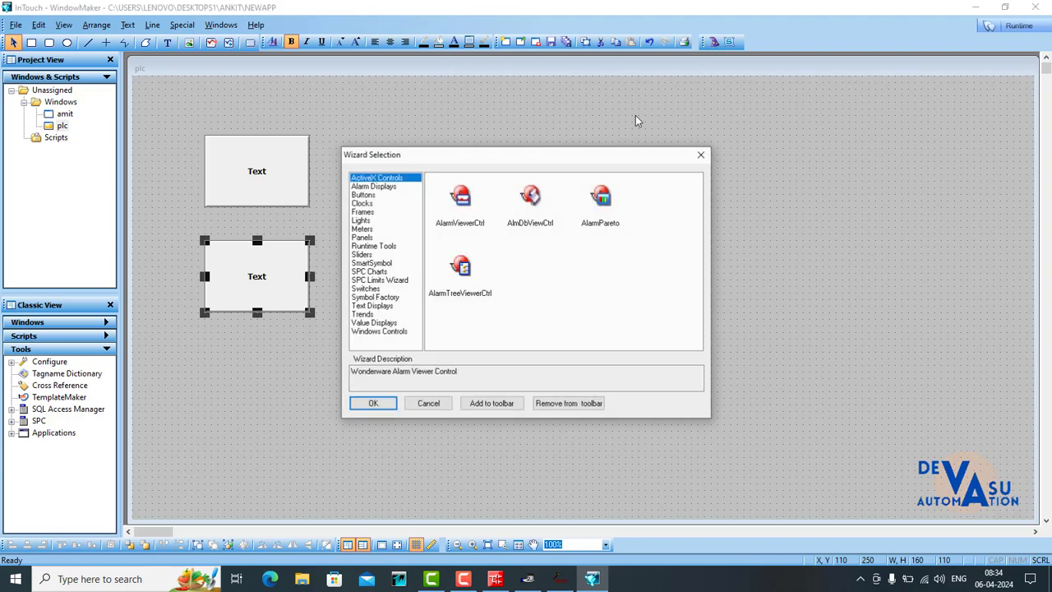
{"action": "left_click", "coordinate": [360, 221]}
{"action": "double_click", "coordinate": [588, 273]}
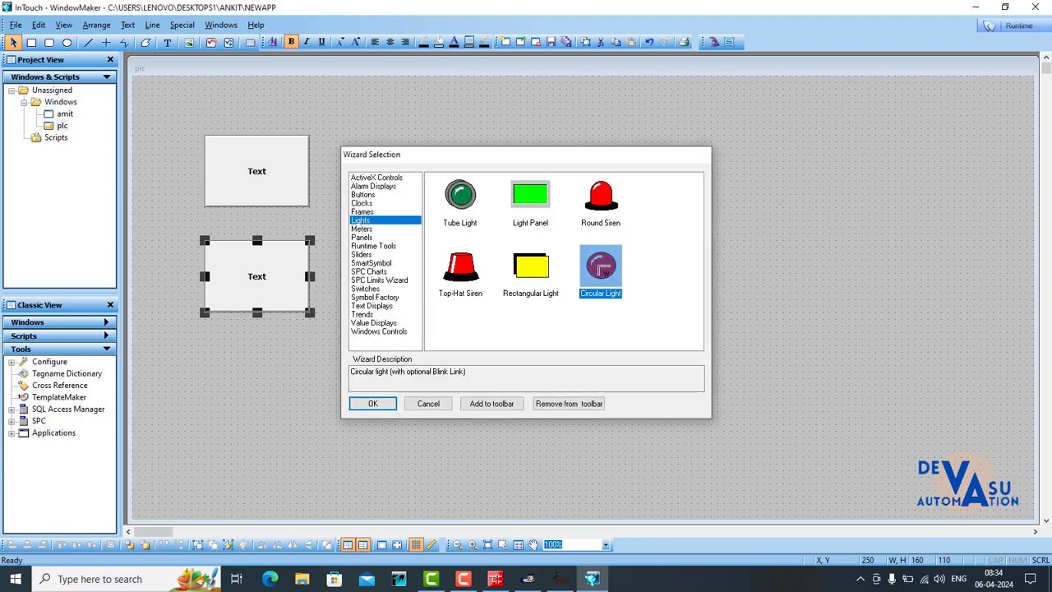
{"action": "left_click_drag", "start_coordinate": [429, 197], "coordinate": [531, 289]}
{"action": "left_click_drag", "start_coordinate": [479, 252], "coordinate": [447, 226]}
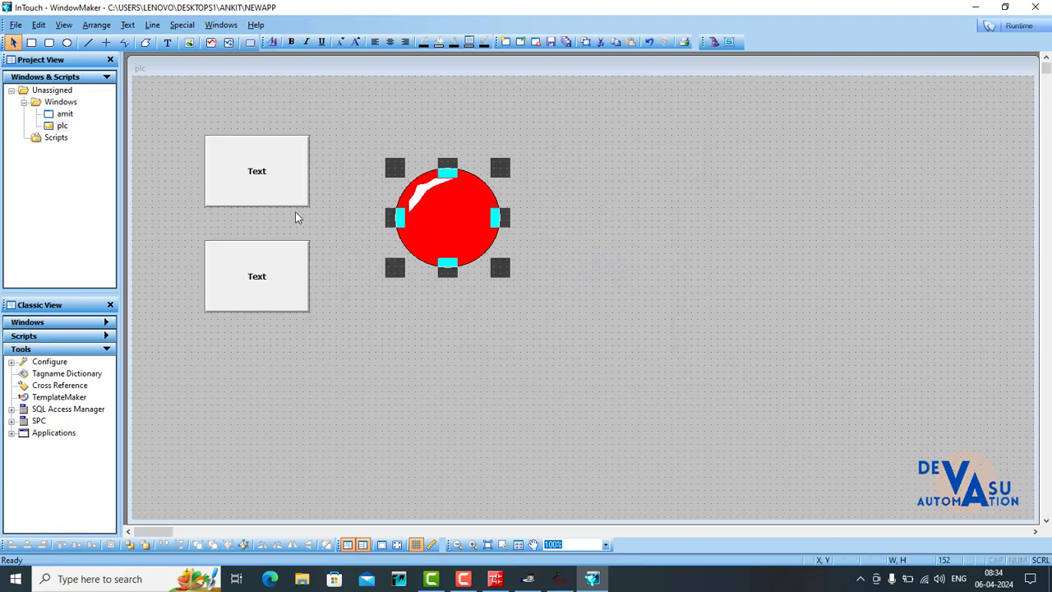
- Label the upper button m1
{"action": "left_click", "coordinate": [272, 189]}
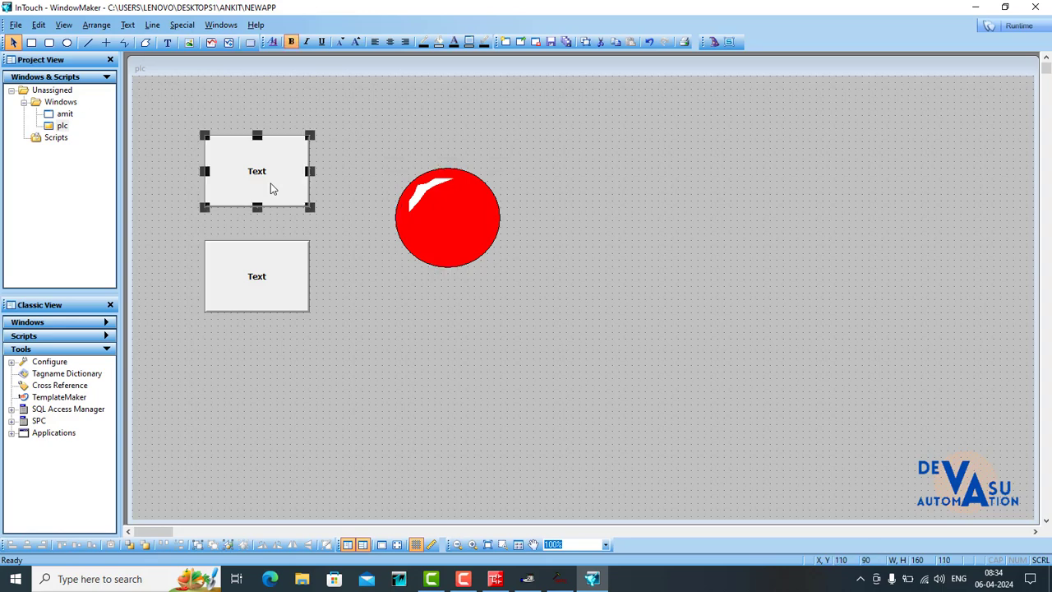
{"action": "key", "text": "ctrl+l"}
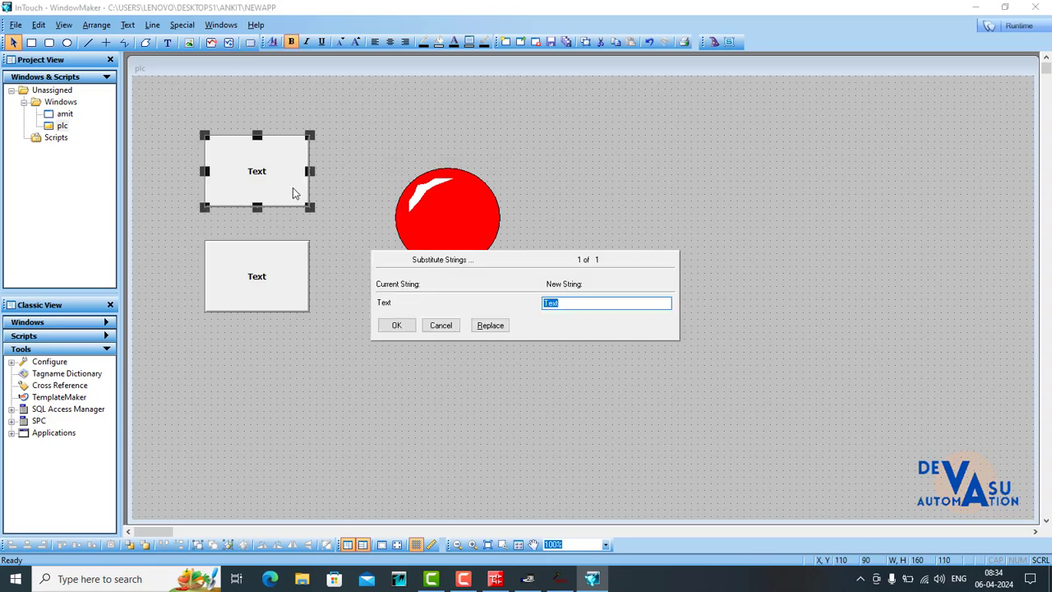
{"action": "type", "text": "m1"}
{"action": "left_click", "coordinate": [396, 325]}
- Label the lower button m1
{"action": "left_click", "coordinate": [262, 284]}
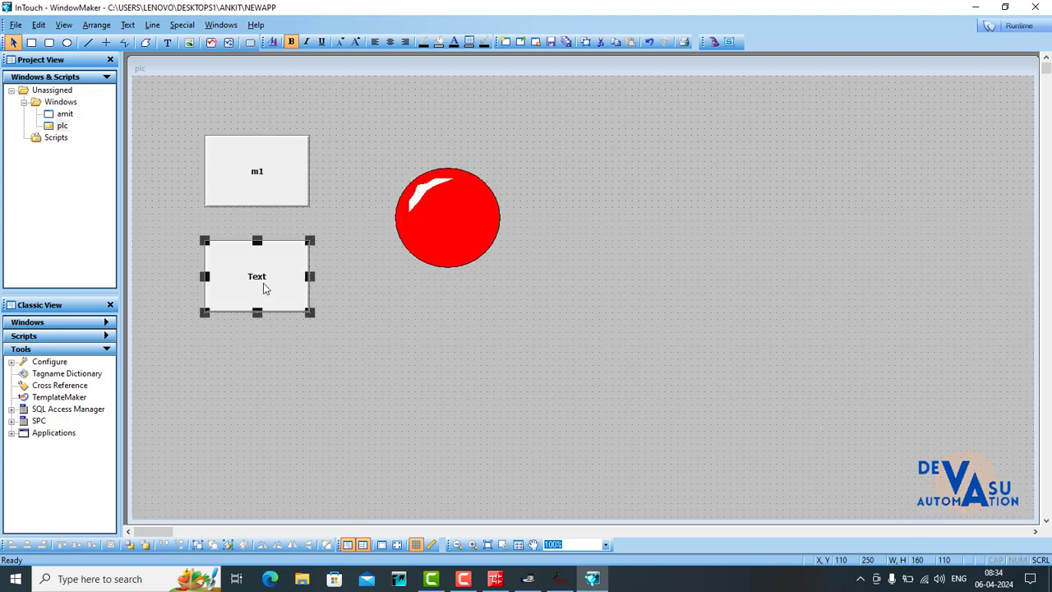
{"action": "key", "text": "ctrl+l"}
{"action": "type", "text": "m"}
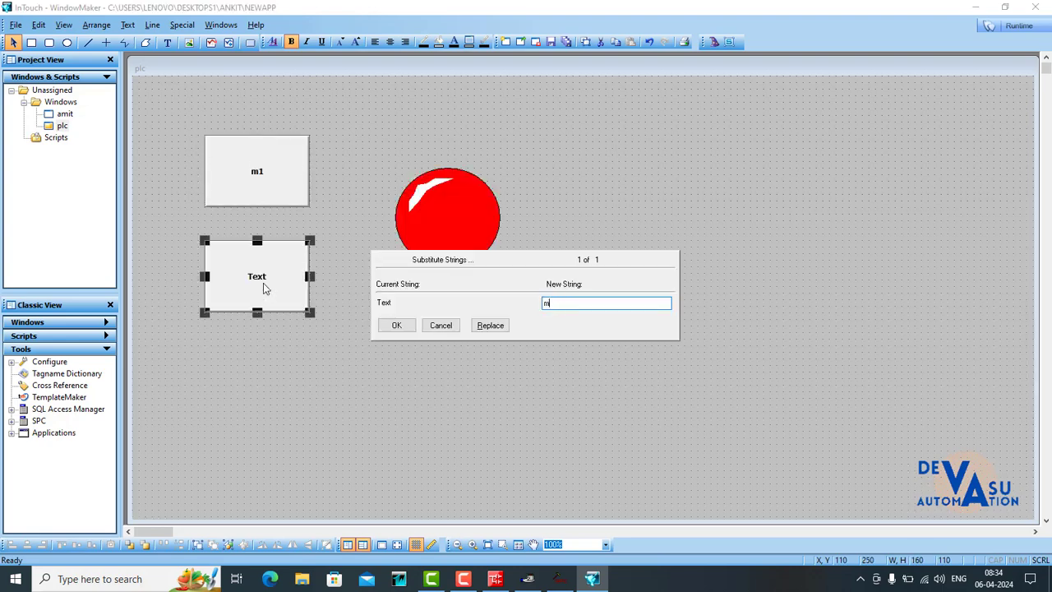
{"action": "type", "text": "1"}
{"action": "left_click", "coordinate": [409, 329]}
- Change the upper button's text to m0
{"action": "left_click", "coordinate": [257, 178]}
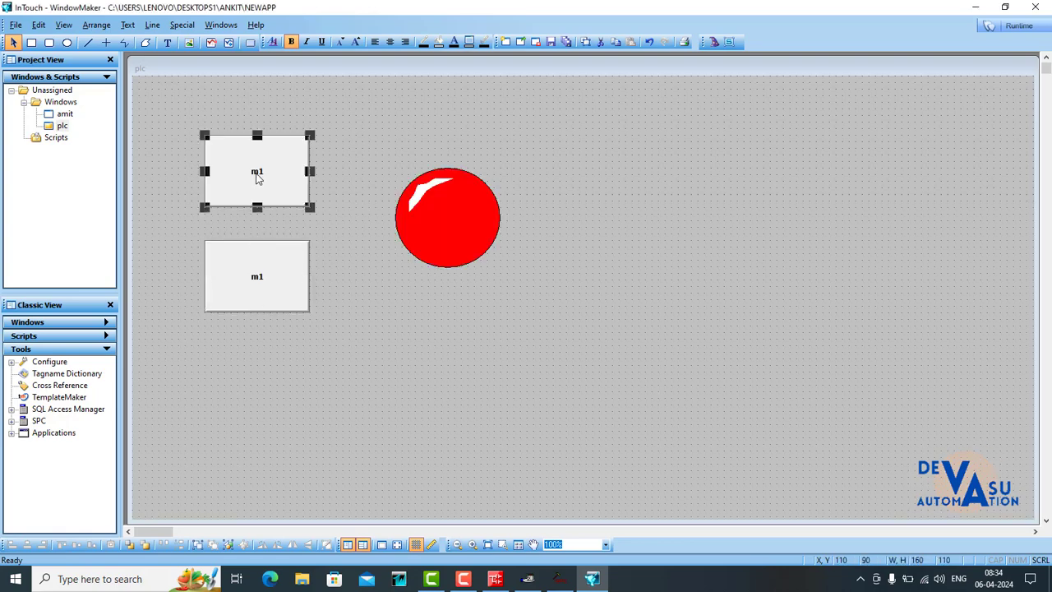
{"action": "key", "text": "ctrl+l"}
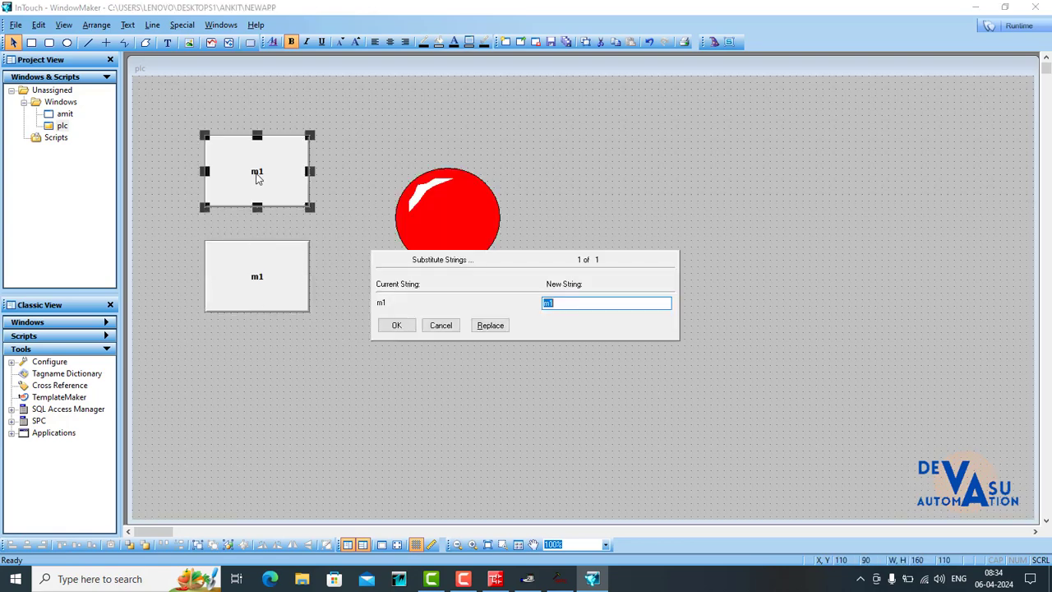
{"action": "type", "text": "m0"}
{"action": "left_click", "coordinate": [388, 323]}
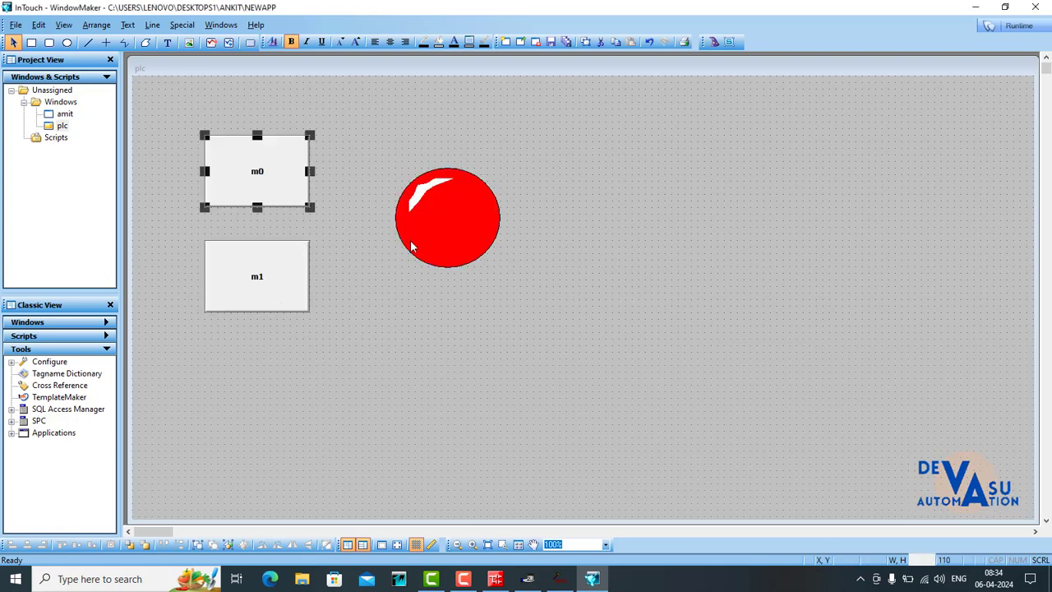
- Link the m0 button as a discrete value pushbutton with tagname m0 and Direct action, and agree to define the tag
{"action": "double_click", "coordinate": [277, 167]}
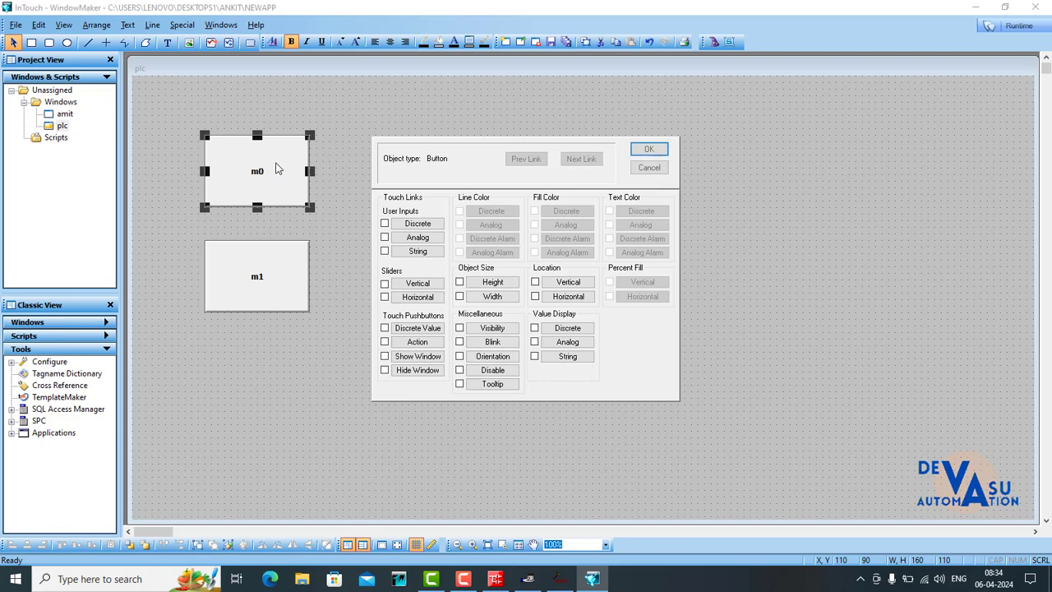
{"action": "left_click", "coordinate": [418, 328]}
{"action": "type", "text": "a"}
{"action": "left_click", "coordinate": [394, 281]}
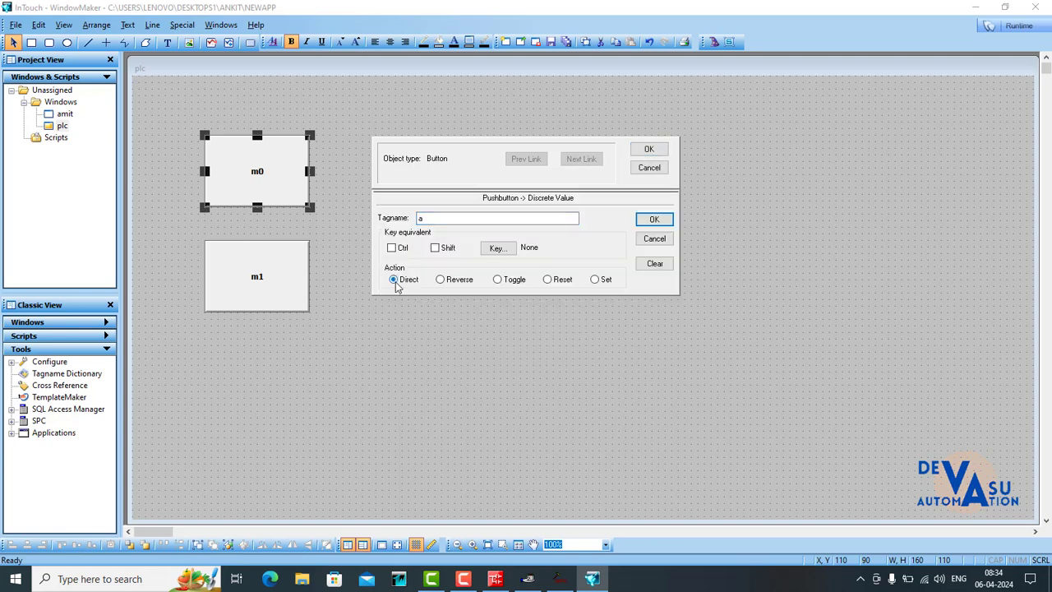
{"action": "double_click", "coordinate": [443, 222]}
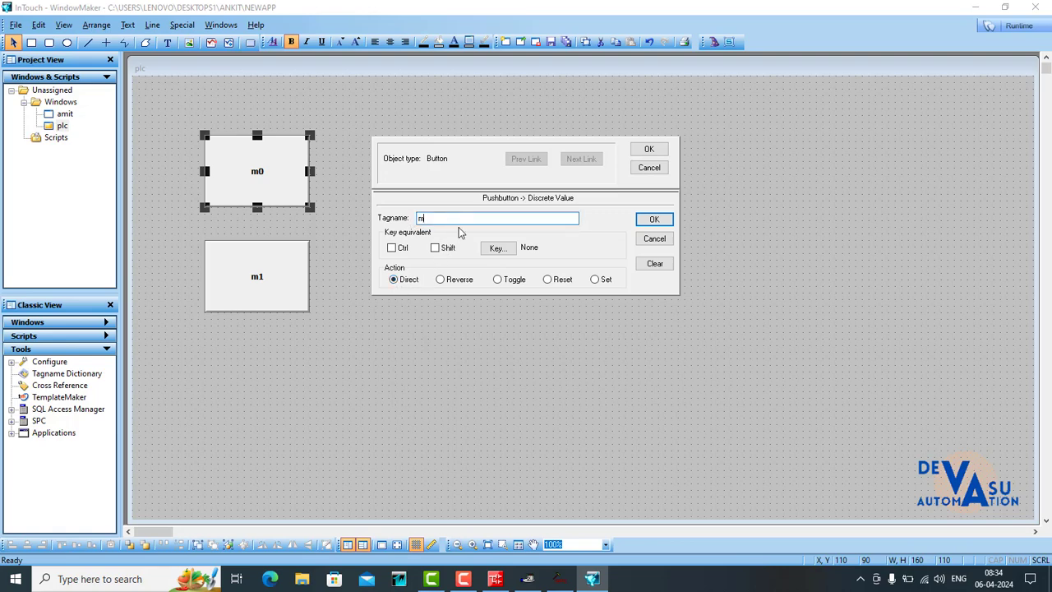
{"action": "type", "text": "m0"}
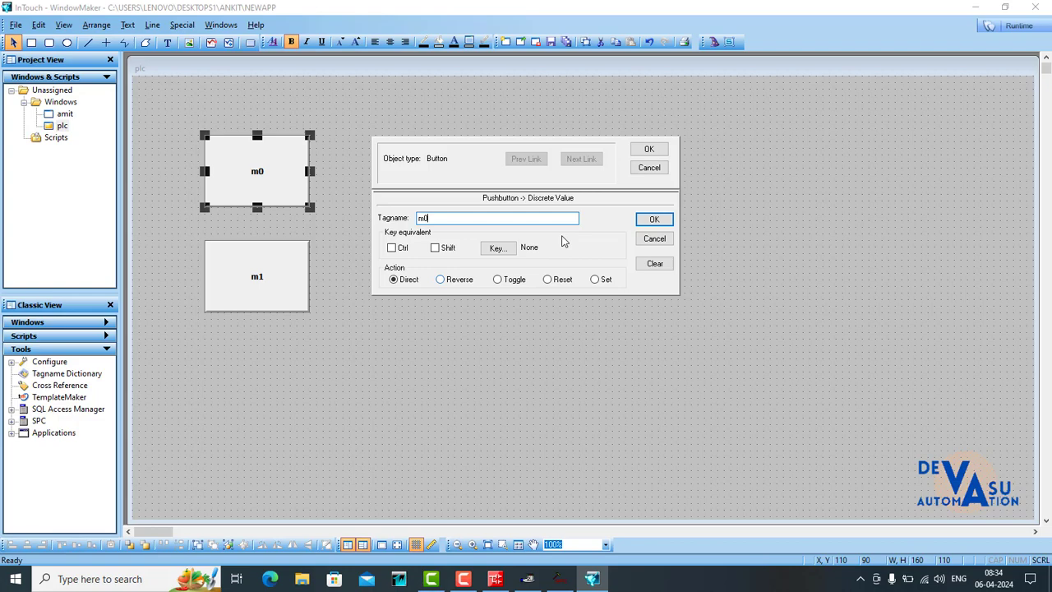
{"action": "left_click", "coordinate": [654, 218]}
{"action": "left_click", "coordinate": [515, 321]}
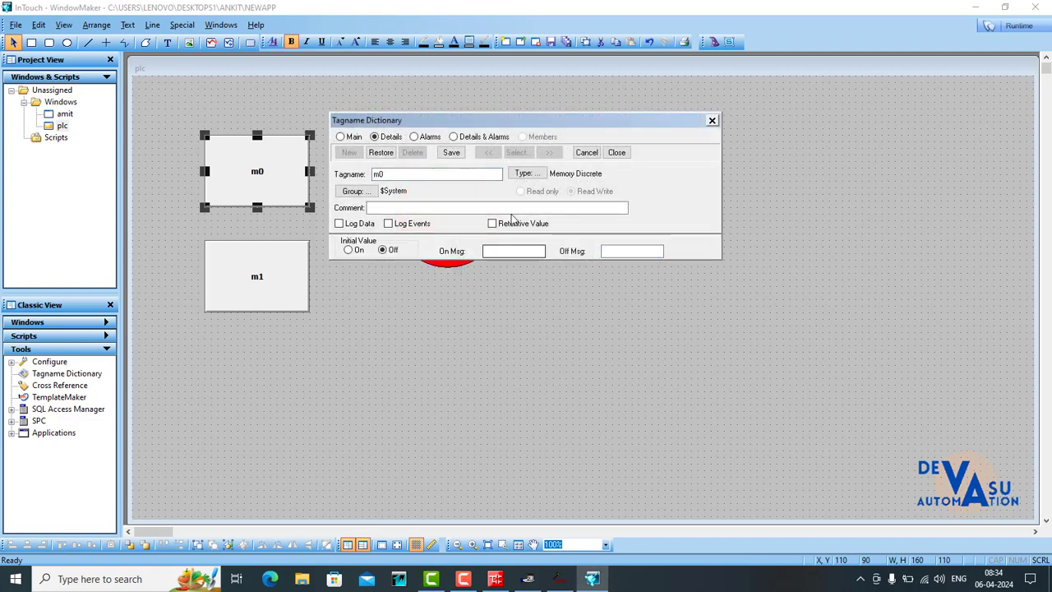
- Set the m0 tag's type to I/O Discrete
{"action": "left_click", "coordinate": [530, 175]}
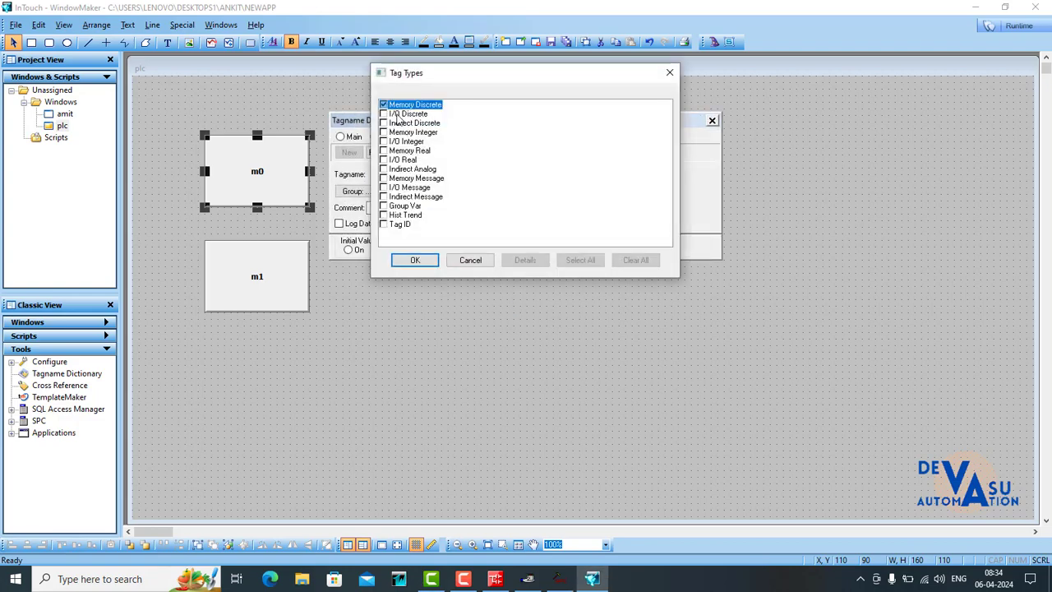
{"action": "left_click", "coordinate": [397, 114]}
{"action": "left_click", "coordinate": [414, 260]}
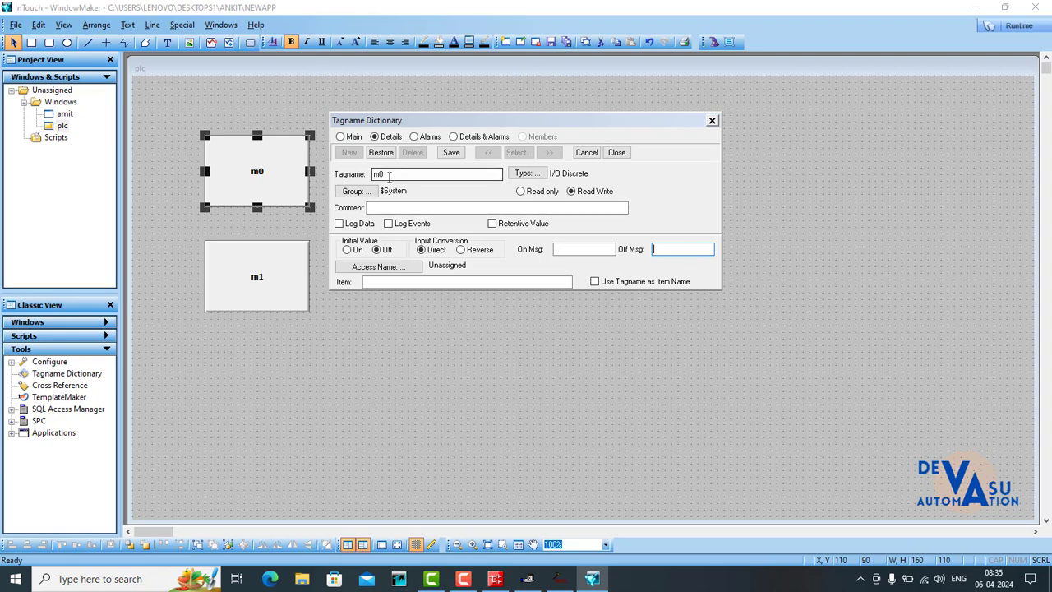
- Add an access name plc for the m0 tag with application name ServerMain
{"action": "left_click", "coordinate": [374, 266]}
{"action": "left_click", "coordinate": [618, 291]}
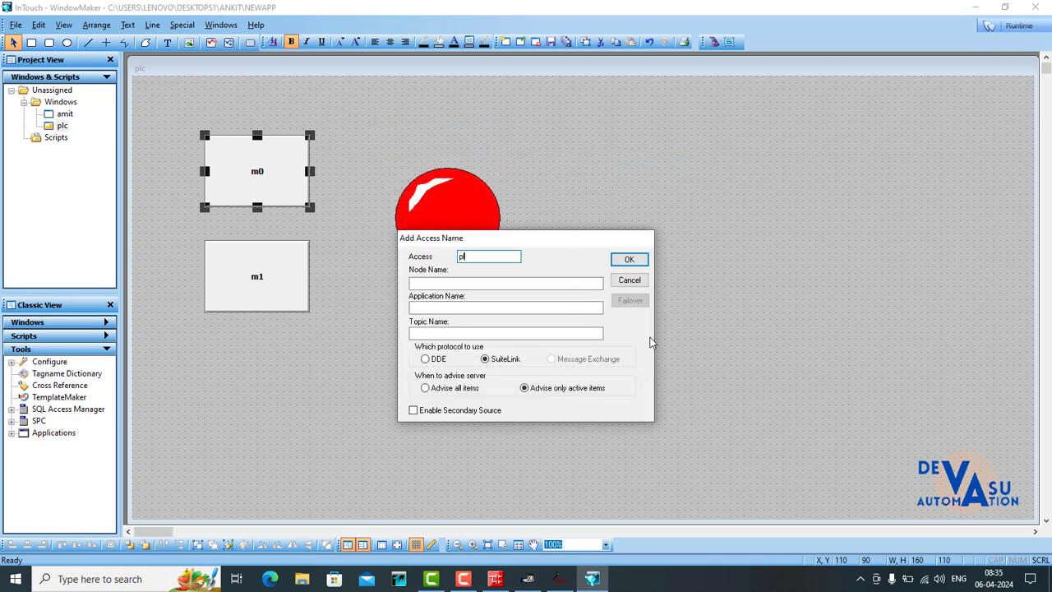
{"action": "left_click", "coordinate": [452, 308]}
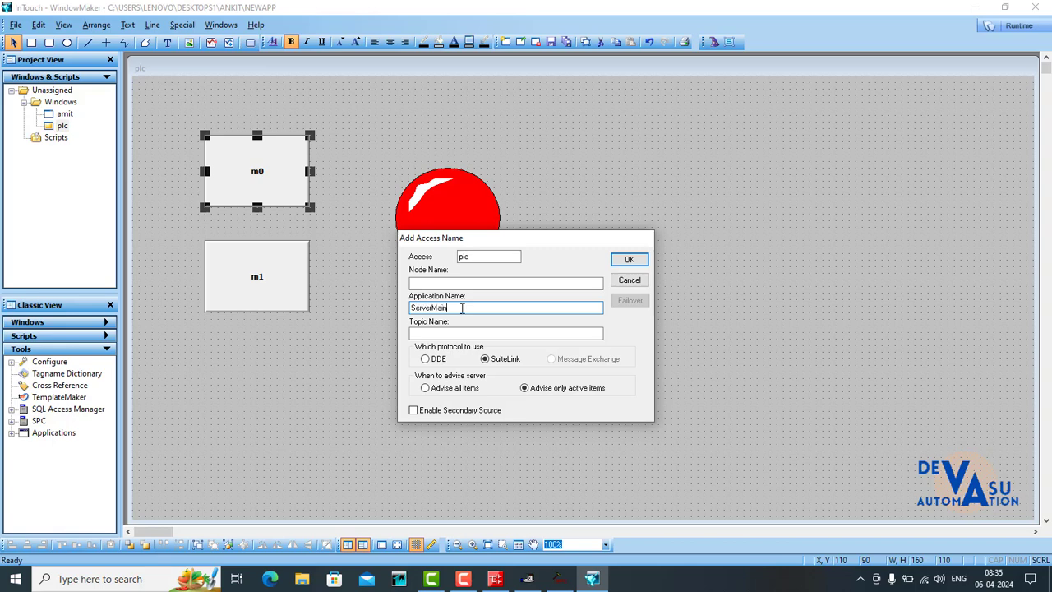
{"action": "left_click", "coordinate": [427, 332]}
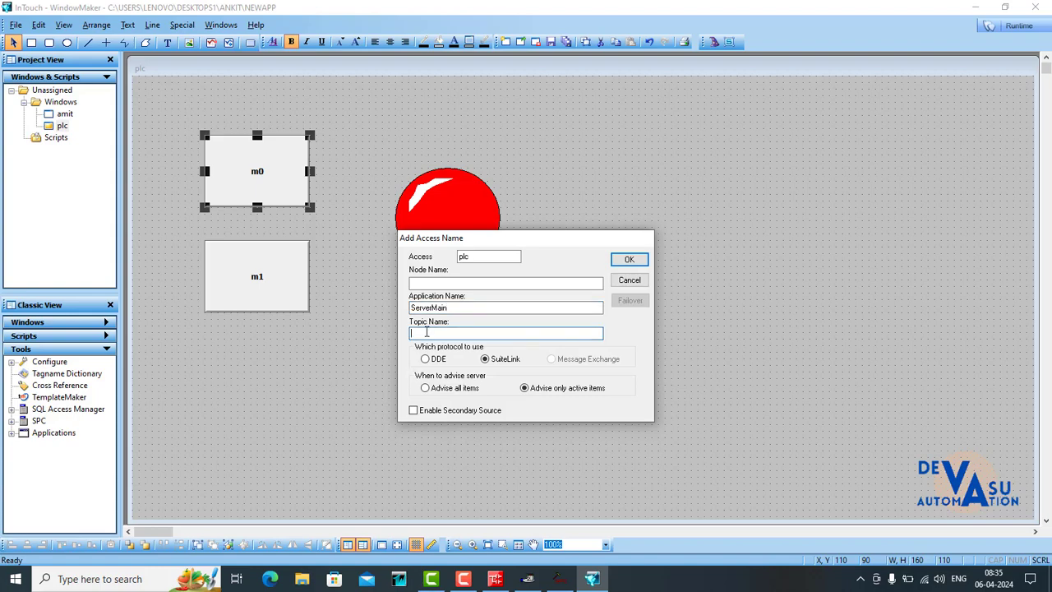
- Switch to KEPServerEx, copy the alias name mistubishi_plc from the Alias Map, and close the map
{"action": "left_click", "coordinate": [529, 580]}
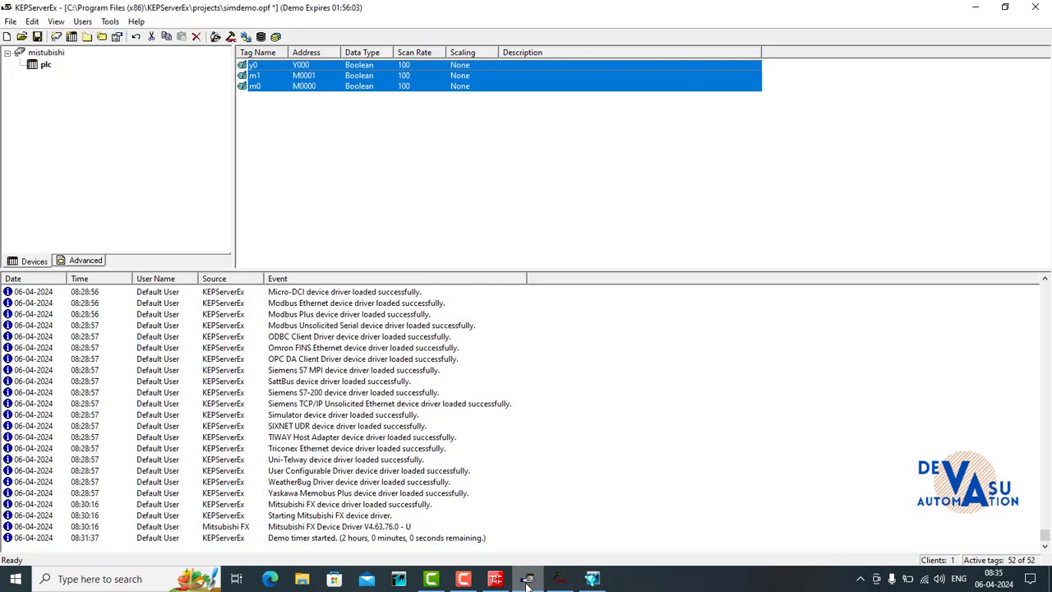
{"action": "left_click", "coordinate": [33, 22]}
{"action": "left_click", "coordinate": [63, 89]}
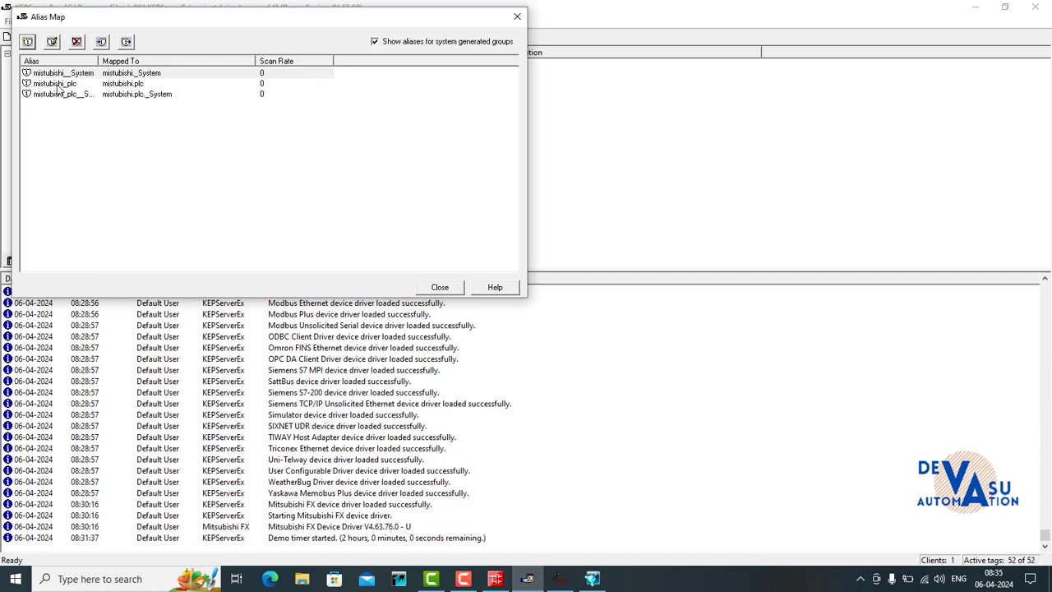
{"action": "double_click", "coordinate": [57, 85]}
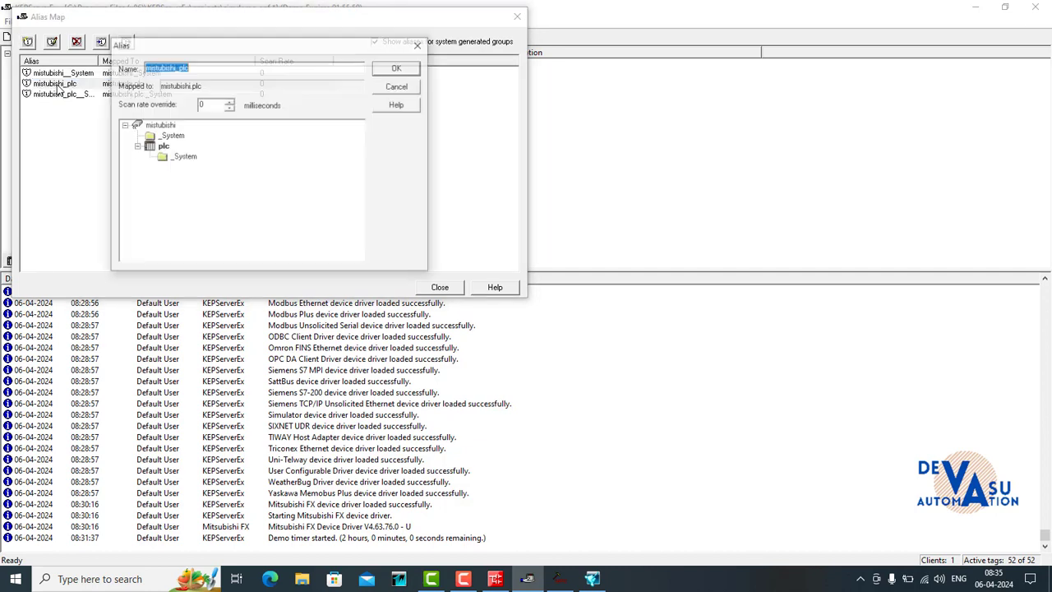
{"action": "right_click", "coordinate": [175, 70]}
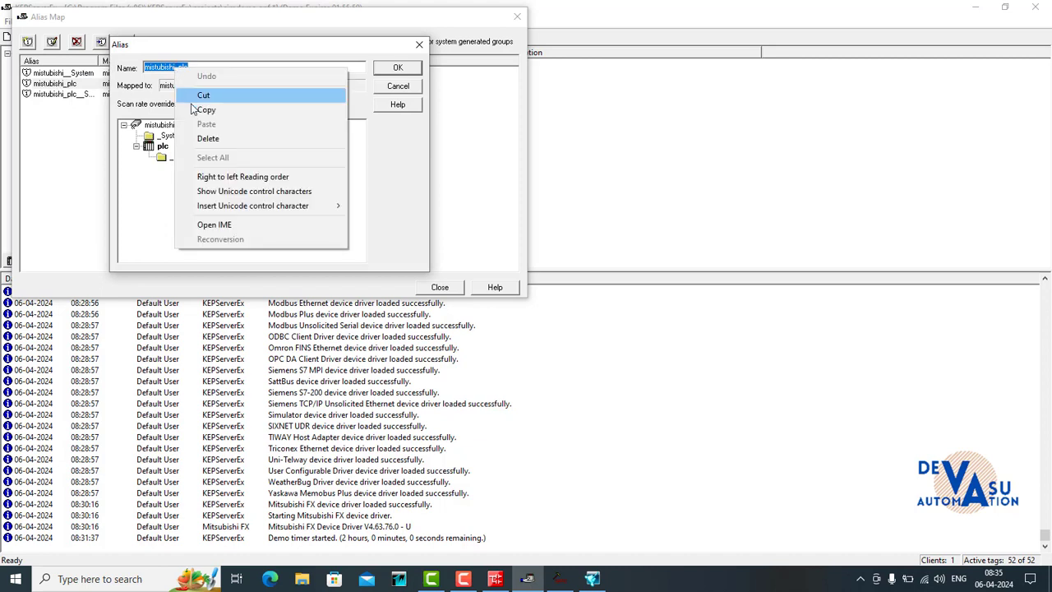
{"action": "left_click", "coordinate": [198, 106]}
{"action": "left_click", "coordinate": [399, 69]}
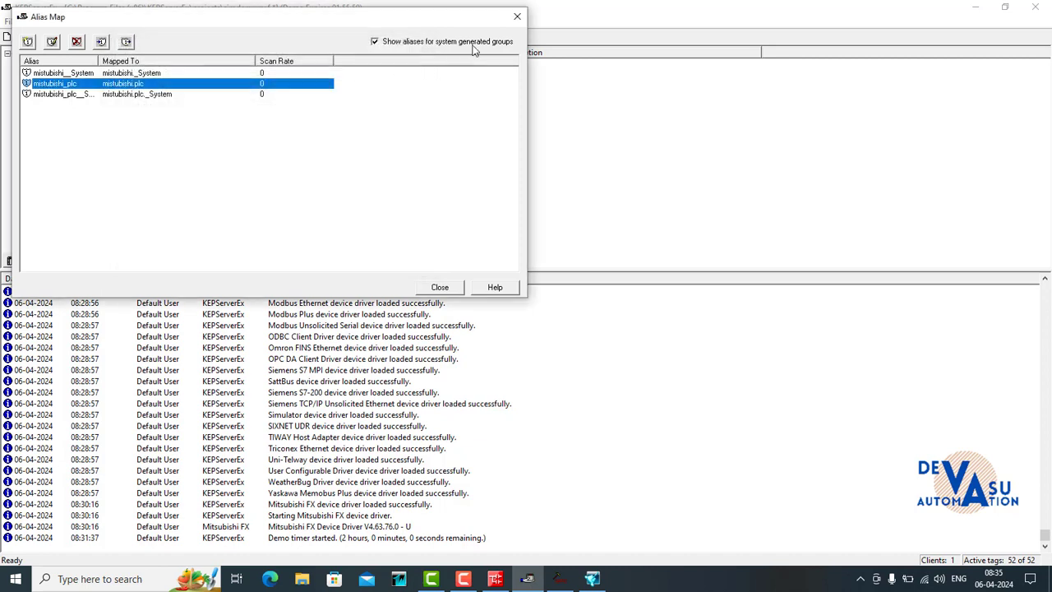
{"action": "left_click", "coordinate": [517, 17]}
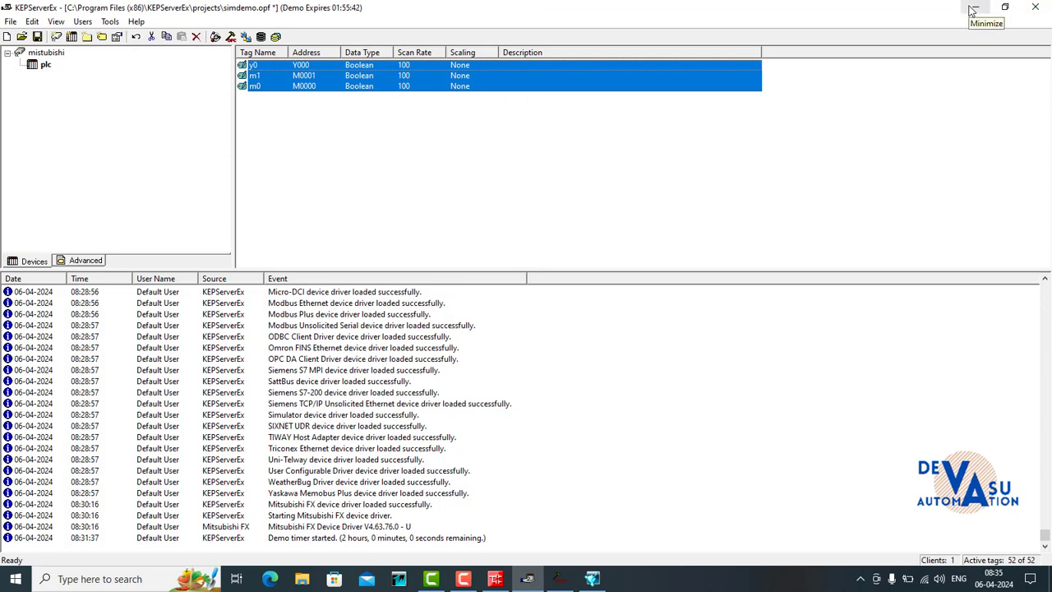
- Back in WindowMaker, give the plc access name the copied topic name mistubishi_plc and the DDE protocol, and assign it to the m0 tag
{"action": "left_click", "coordinate": [972, 10]}
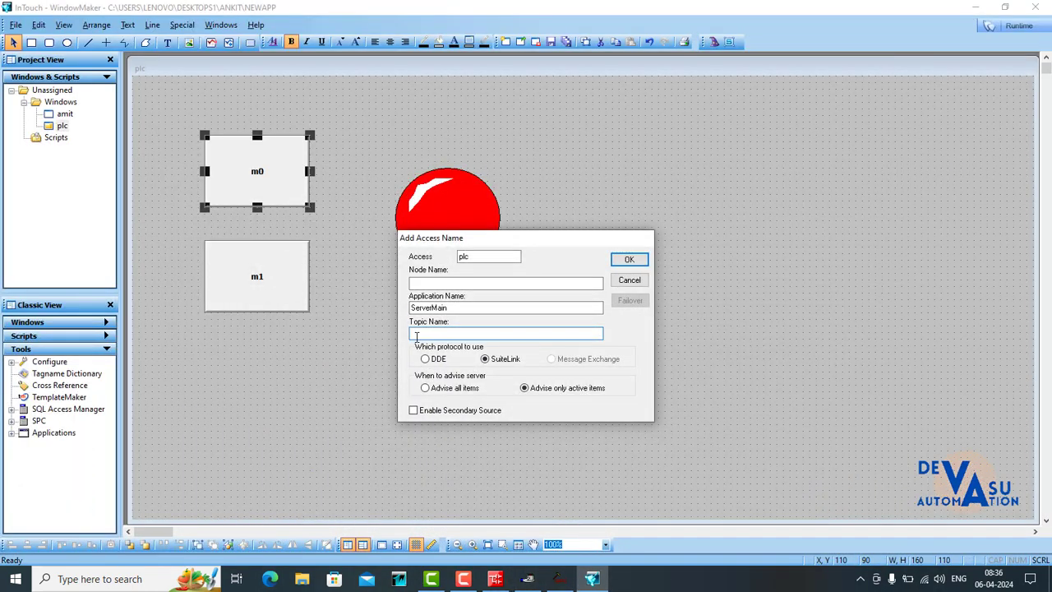
{"action": "right_click", "coordinate": [415, 337]}
{"action": "left_click", "coordinate": [441, 392]}
{"action": "left_click", "coordinate": [425, 360]}
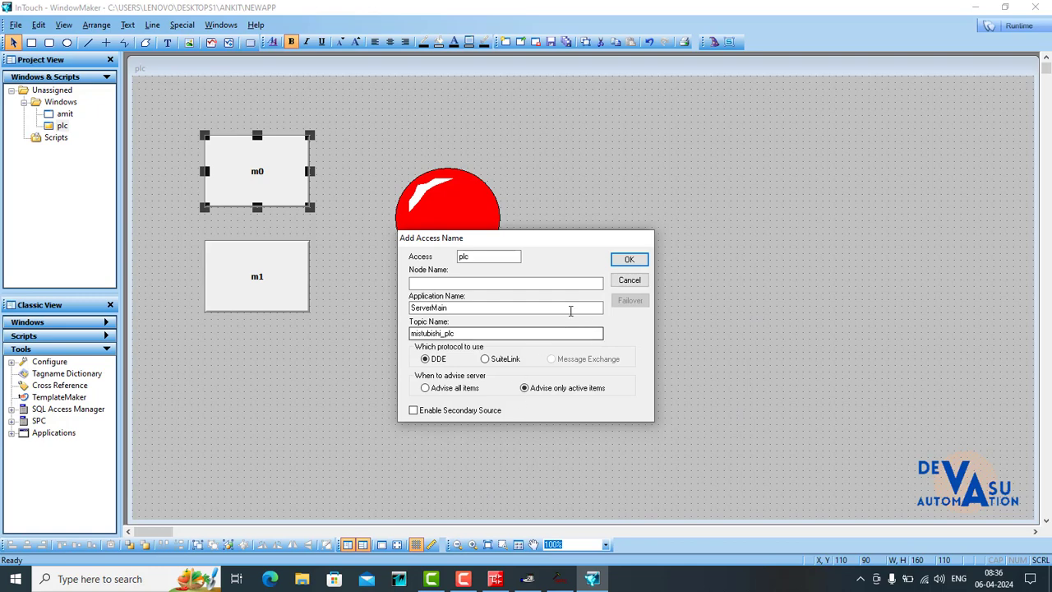
{"action": "left_click", "coordinate": [626, 259]}
{"action": "left_click", "coordinate": [617, 264]}
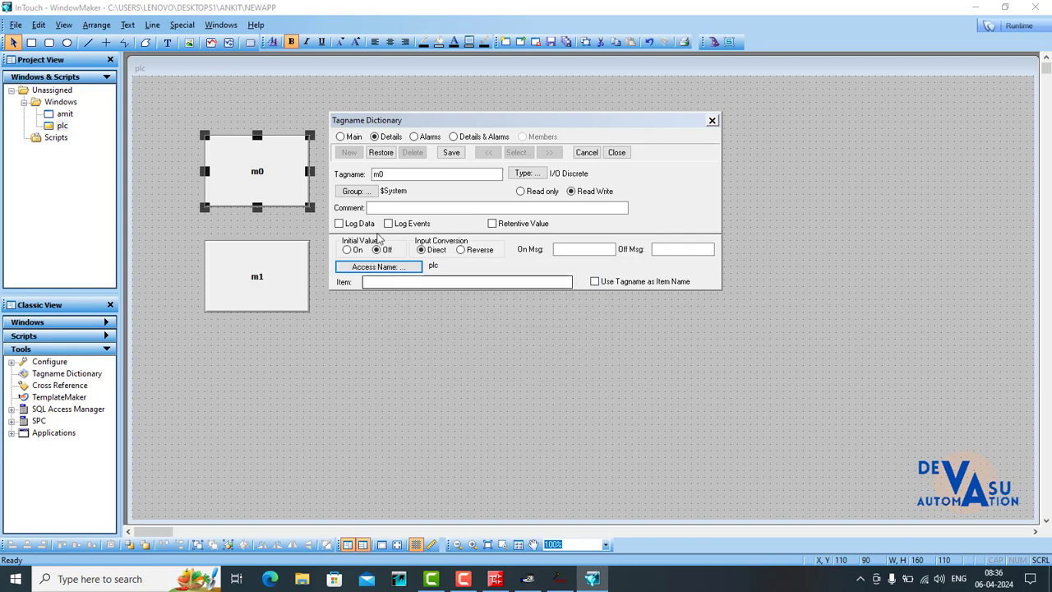
- Set the m0 tag's item to m0, save the tag, and confirm the m0 button's pushbutton link
{"action": "left_click", "coordinate": [374, 282]}
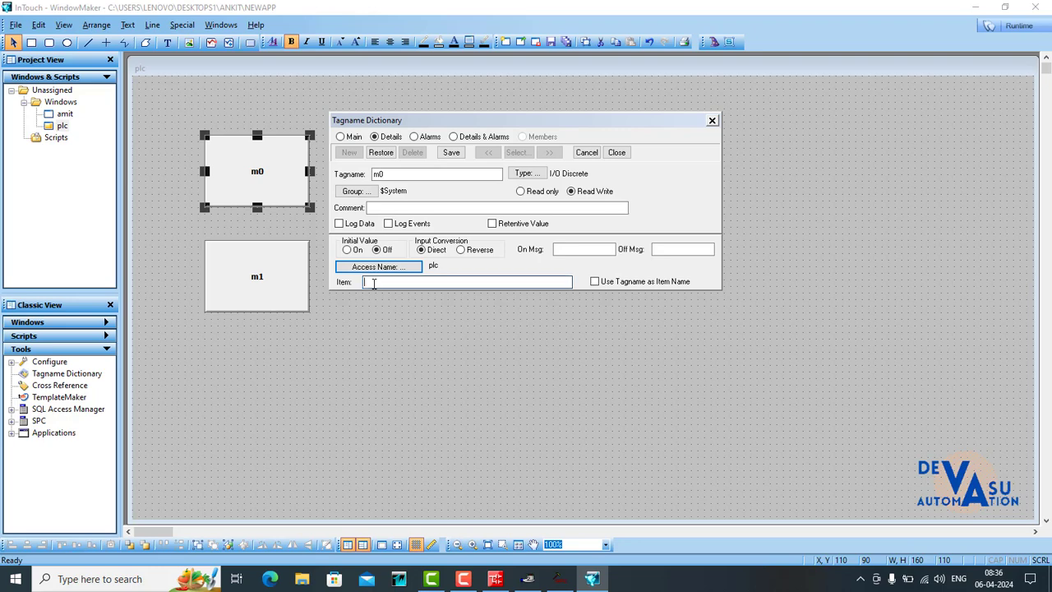
{"action": "type", "text": "m"}
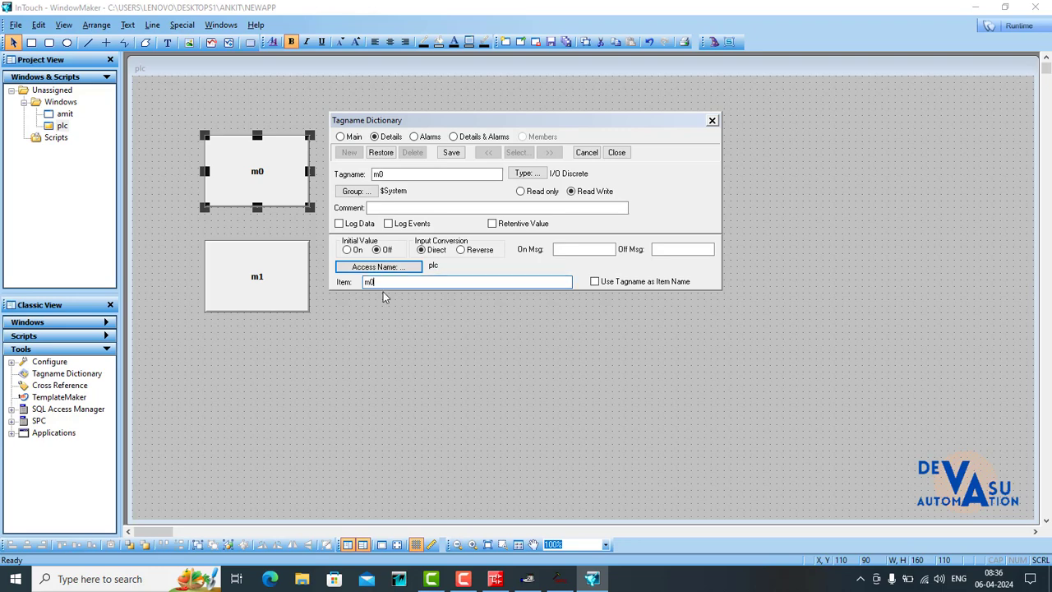
{"action": "type", "text": "0"}
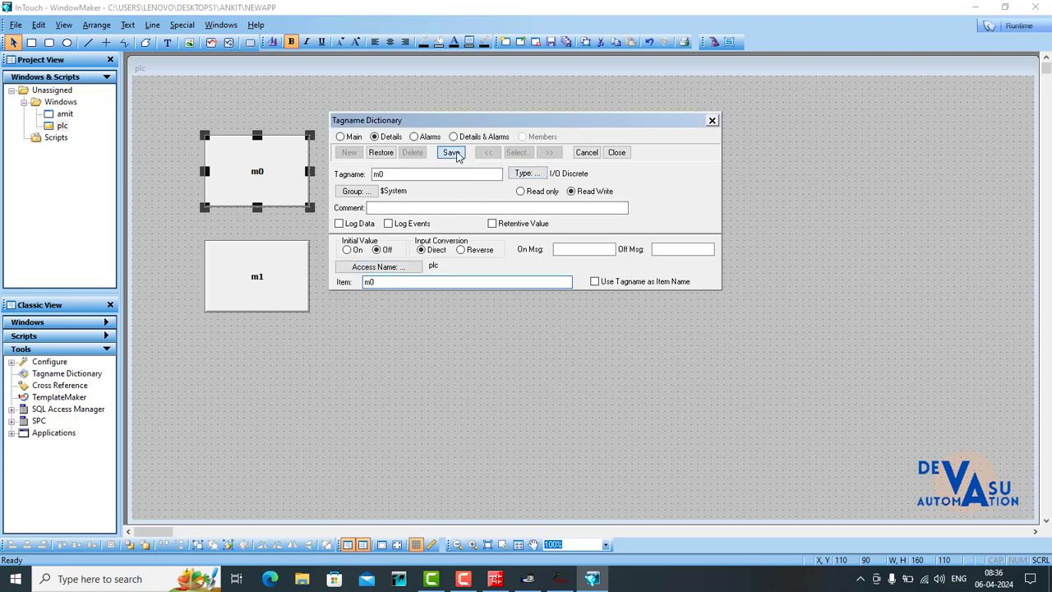
{"action": "left_click", "coordinate": [451, 152]}
{"action": "left_click", "coordinate": [616, 152]}
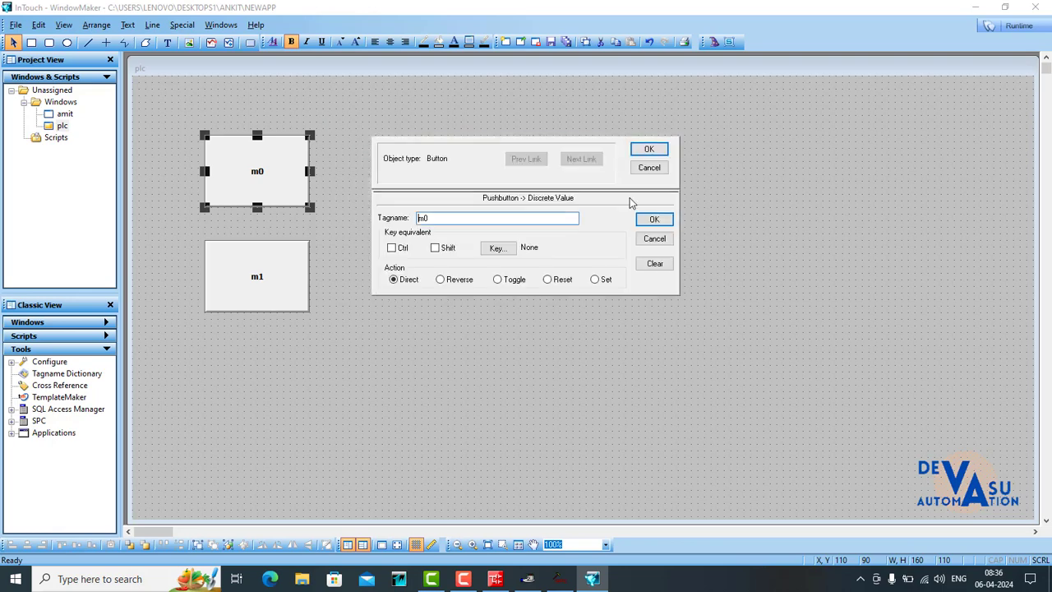
{"action": "left_click", "coordinate": [649, 219]}
{"action": "left_click", "coordinate": [646, 151]}
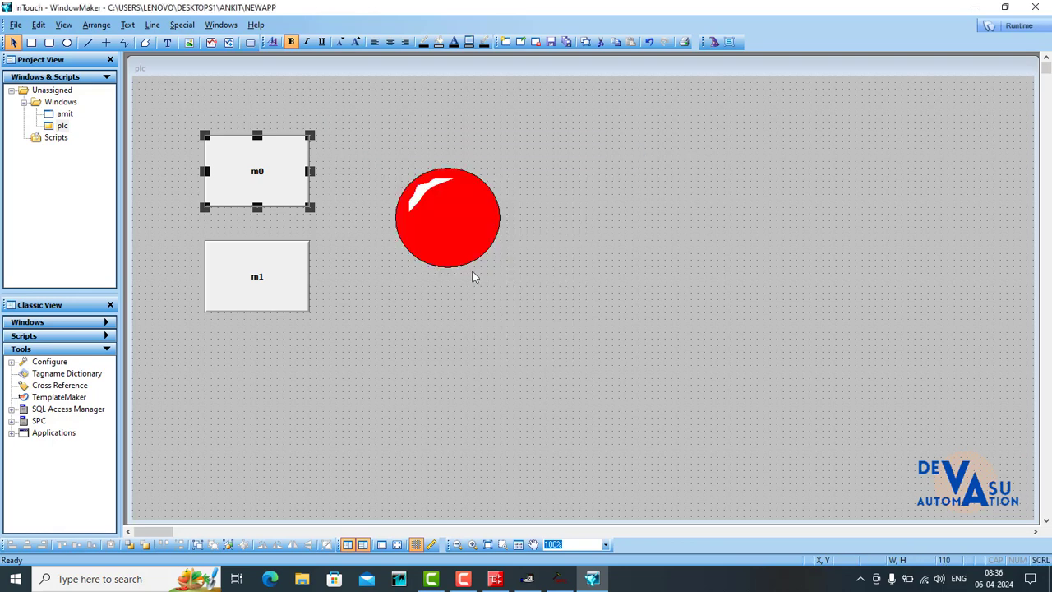
- Link the m1 button as a discrete value pushbutton with tagname m1 and Direct action, and agree to define the tag
{"action": "left_click", "coordinate": [233, 281]}
{"action": "double_click", "coordinate": [233, 280]}
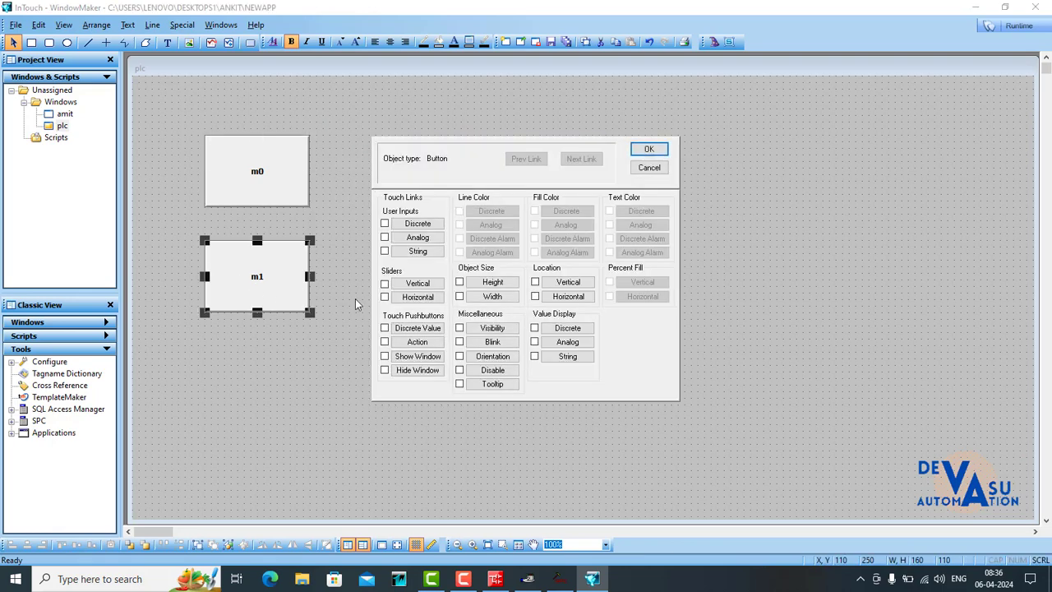
{"action": "left_click", "coordinate": [420, 330]}
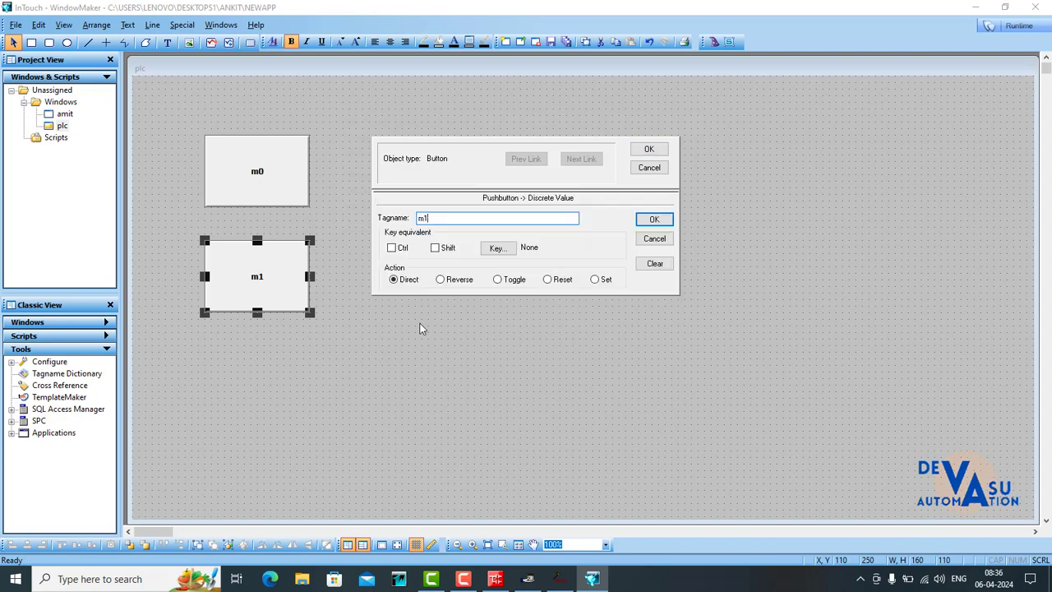
{"action": "left_click", "coordinate": [654, 218]}
{"action": "left_click", "coordinate": [503, 317]}
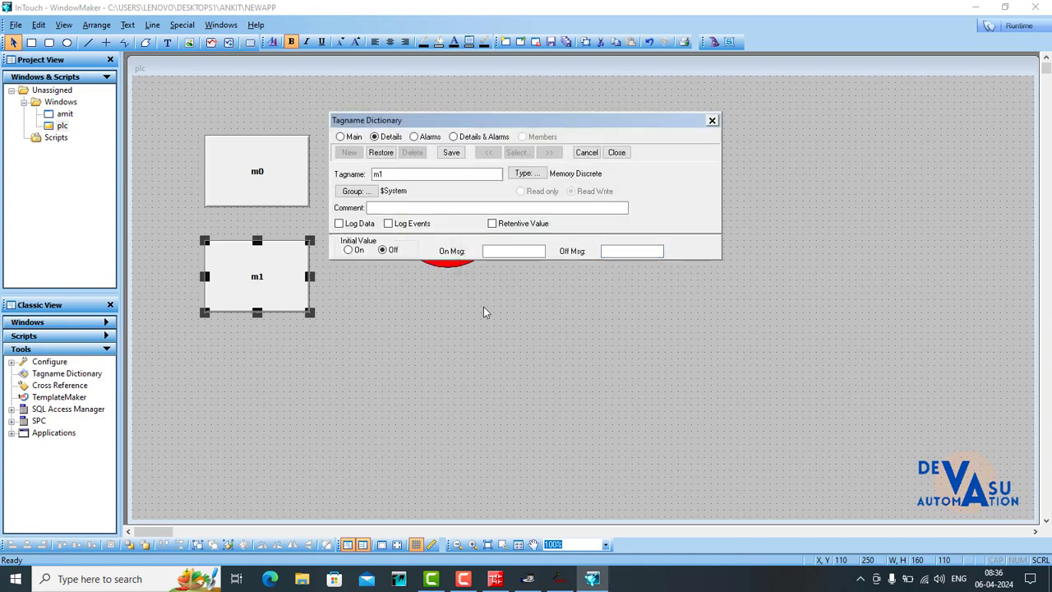
- Set the m1 tag's type to I/O Discrete and its item to m1, save it, and confirm the m1 button's link
{"action": "left_click", "coordinate": [528, 174]}
{"action": "left_click", "coordinate": [404, 115]}
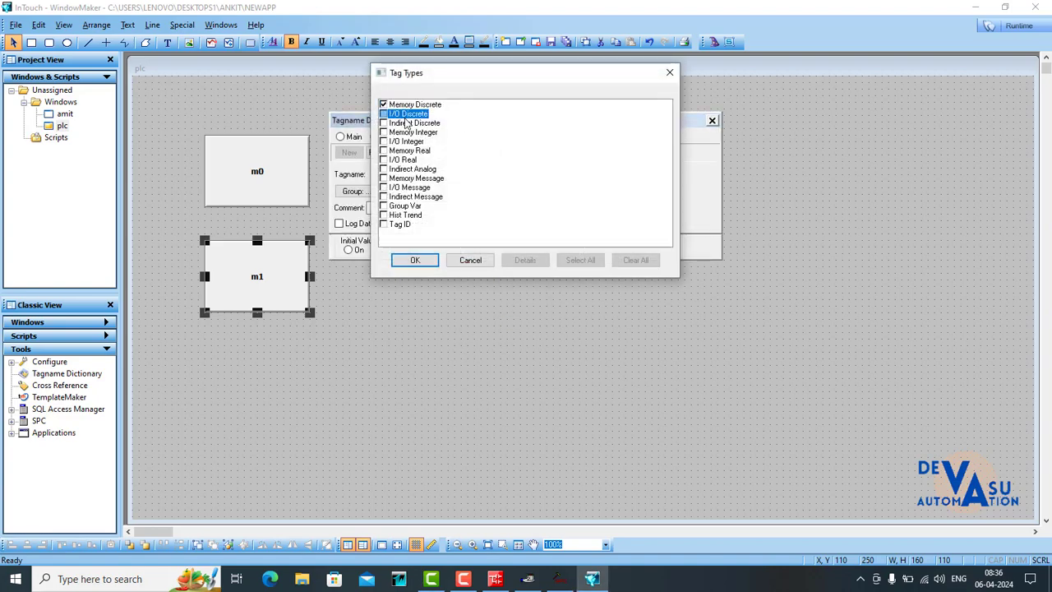
{"action": "left_click", "coordinate": [415, 260]}
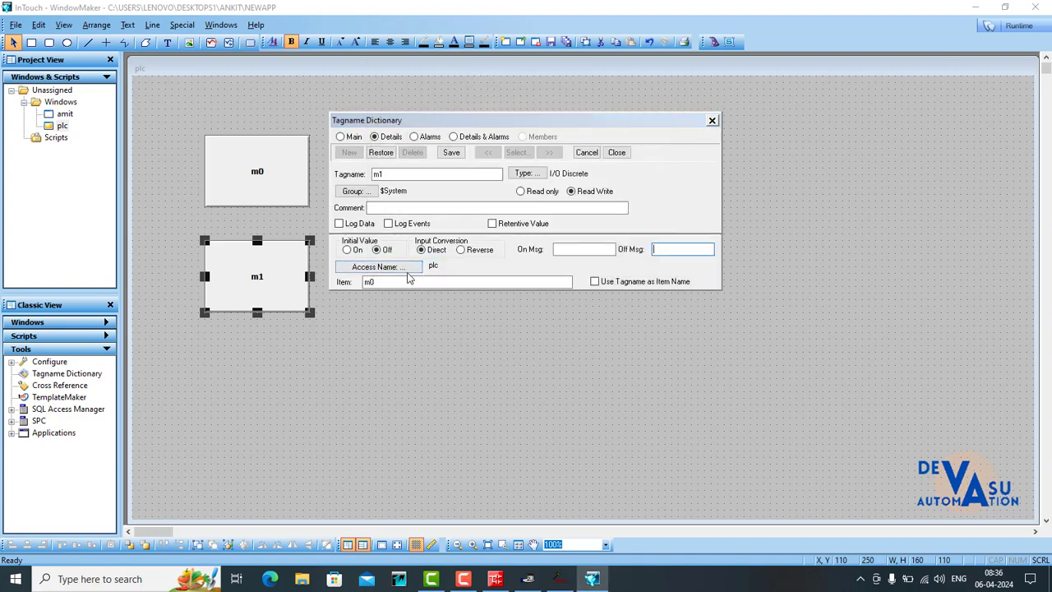
{"action": "left_click", "coordinate": [393, 282]}
{"action": "key", "text": "BackSpace"}
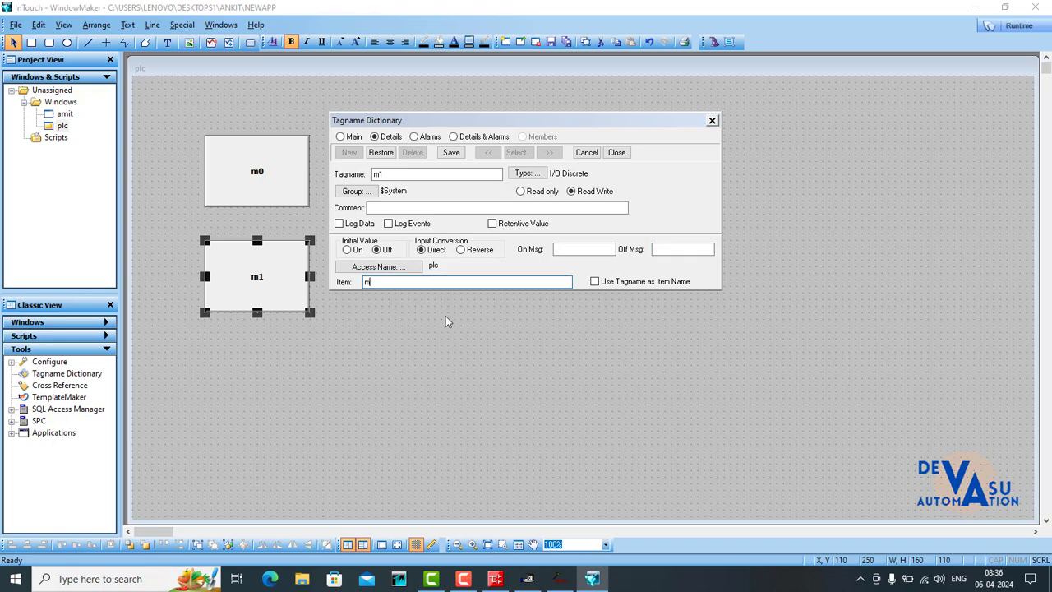
{"action": "type", "text": "1"}
{"action": "left_click", "coordinate": [451, 152]}
{"action": "left_click", "coordinate": [616, 152]}
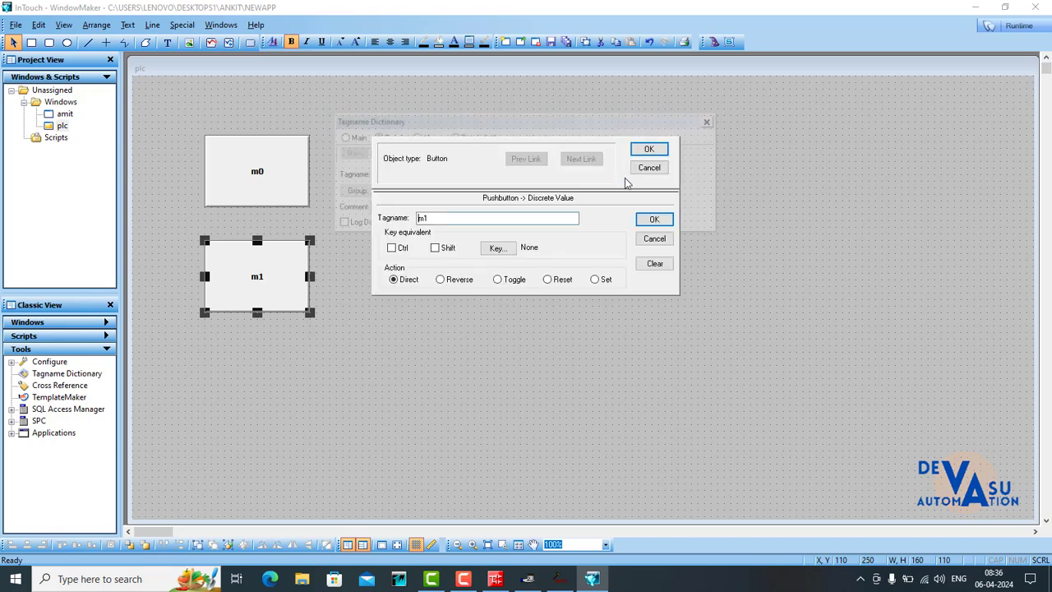
{"action": "left_click", "coordinate": [653, 219]}
{"action": "left_click", "coordinate": [649, 148]}
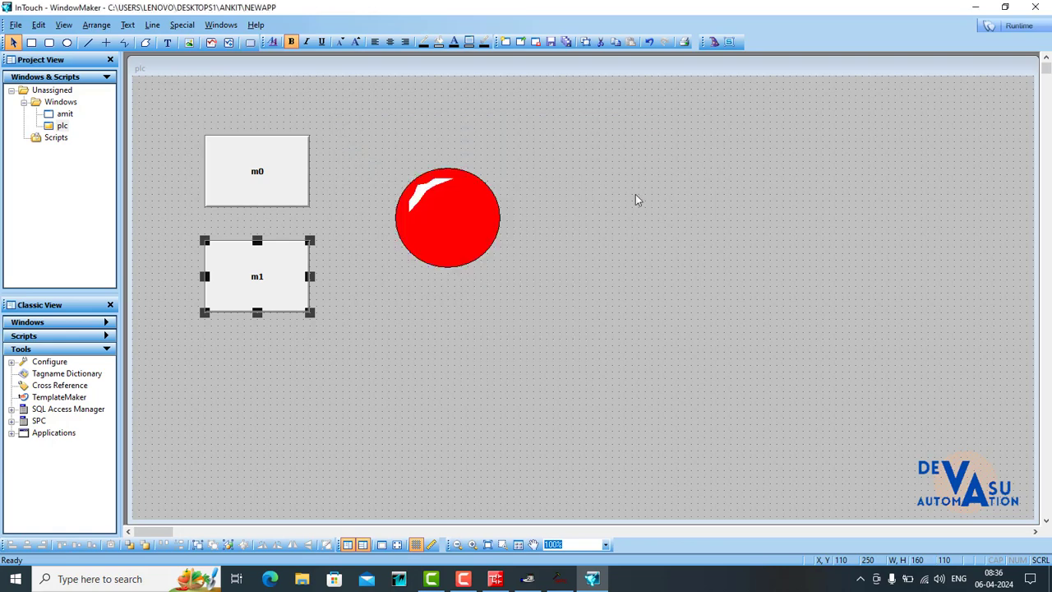
- Set the red light's expression to y0 and agree to define the tag
{"action": "double_click", "coordinate": [440, 223]}
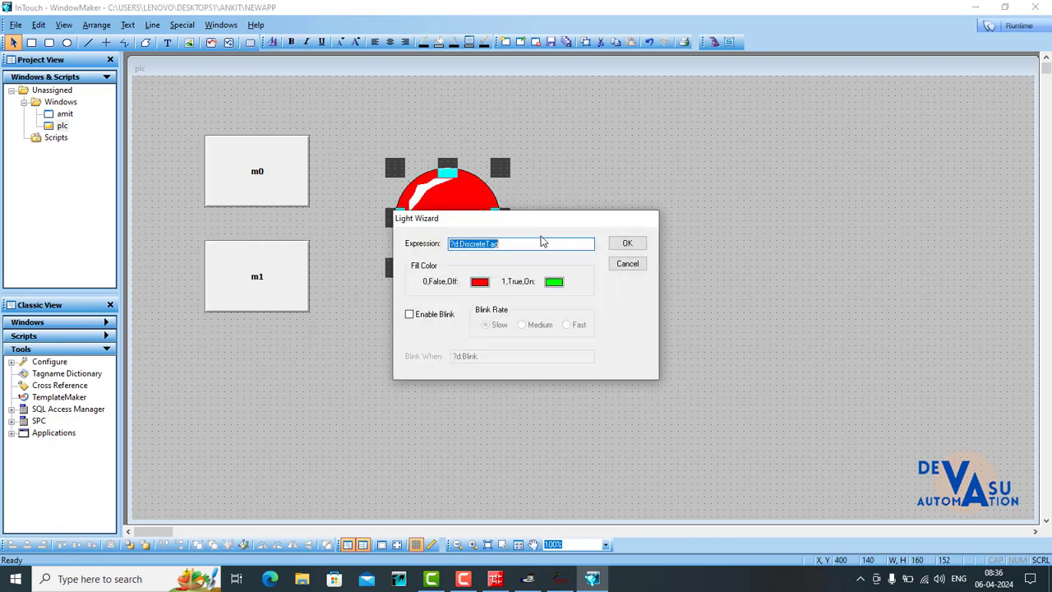
{"action": "type", "text": "y0"}
{"action": "left_click", "coordinate": [627, 243]}
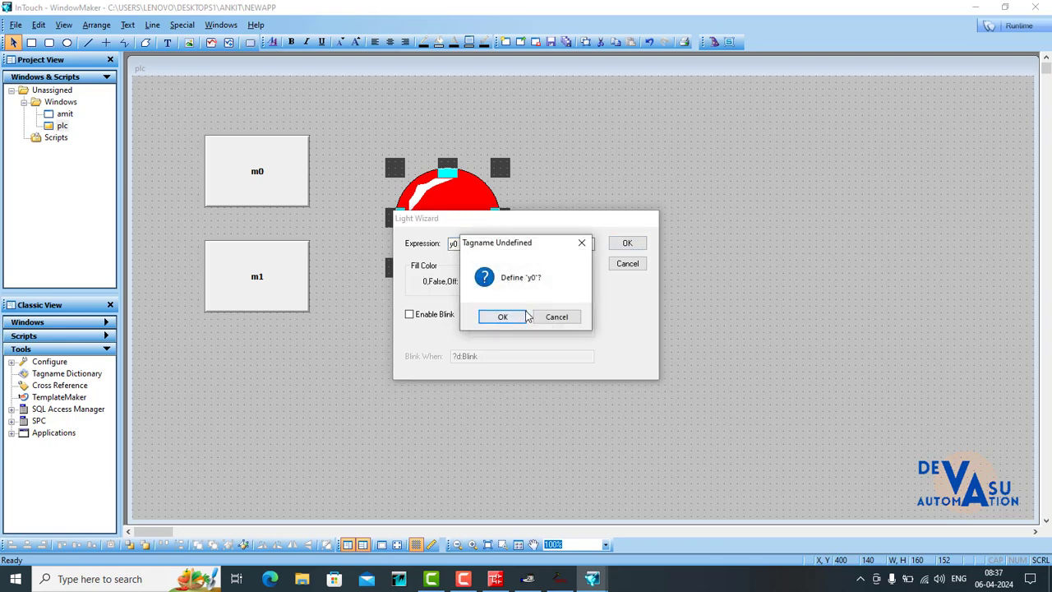
{"action": "left_click", "coordinate": [525, 316]}
- Set the y0 tag's type to I/O Discrete and its item to y0, save it, and confirm the light's settings
{"action": "left_click", "coordinate": [529, 175]}
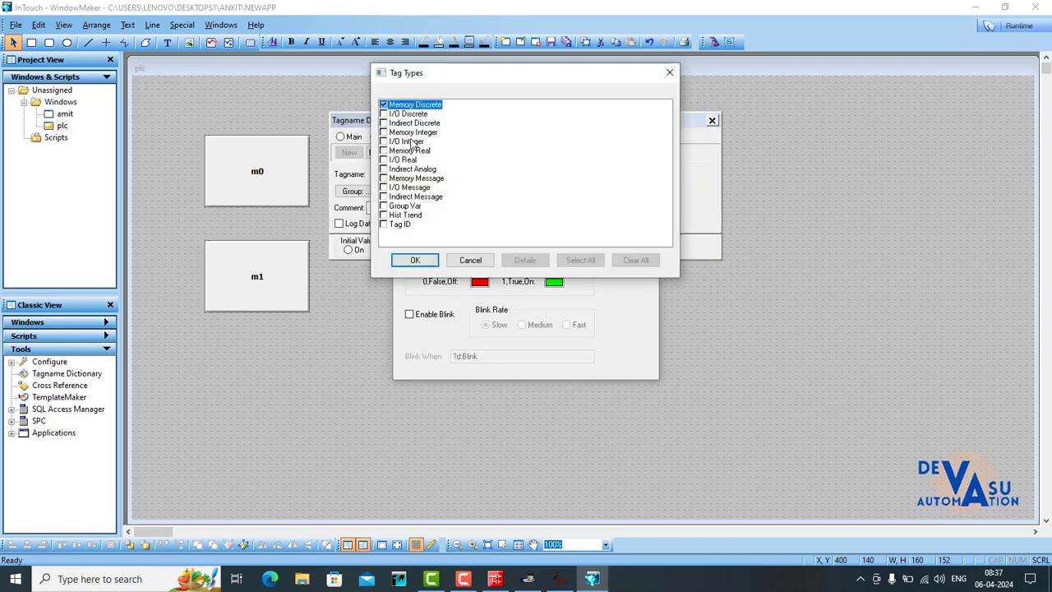
{"action": "left_click", "coordinate": [409, 114]}
{"action": "left_click", "coordinate": [415, 260]}
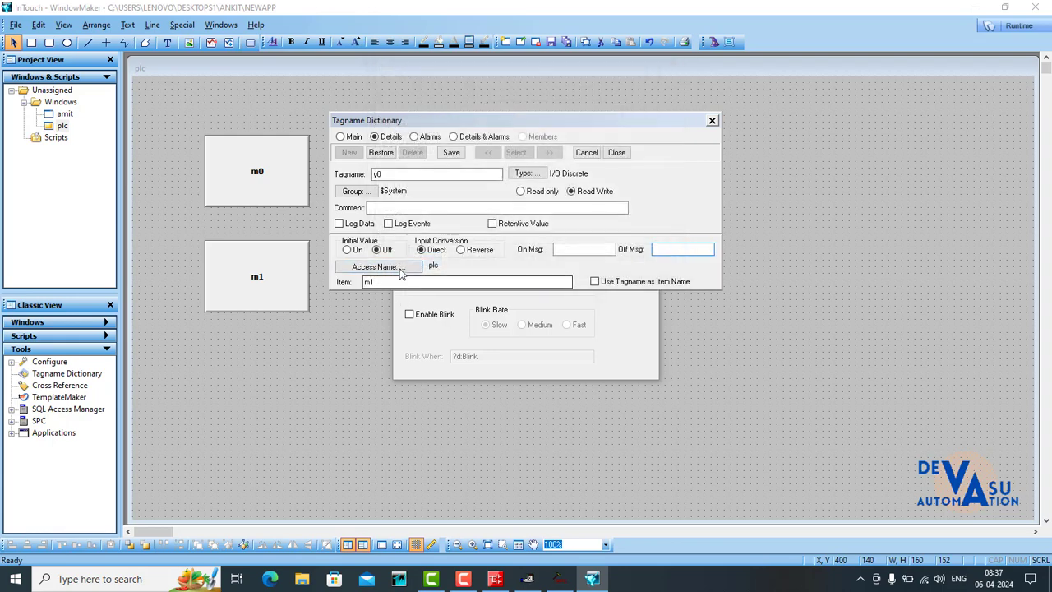
{"action": "left_click", "coordinate": [399, 282]}
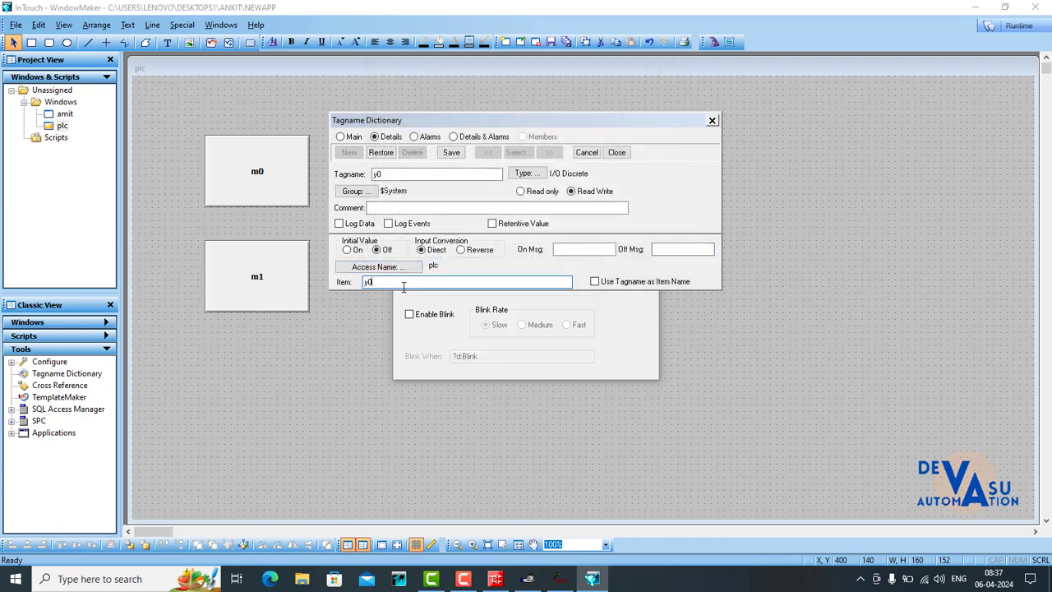
{"action": "left_click", "coordinate": [451, 152]}
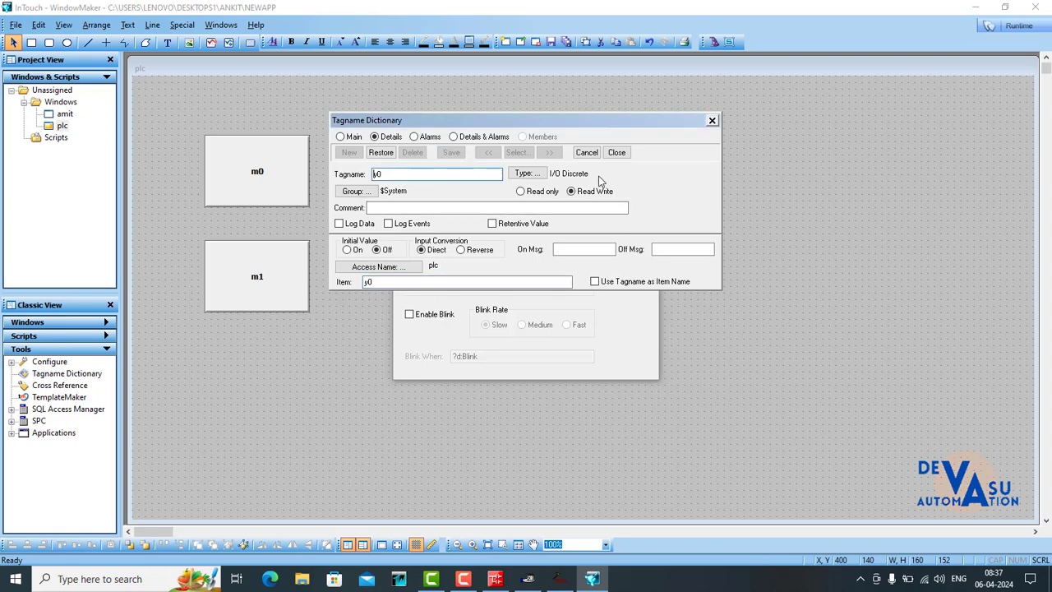
{"action": "left_click", "coordinate": [616, 153]}
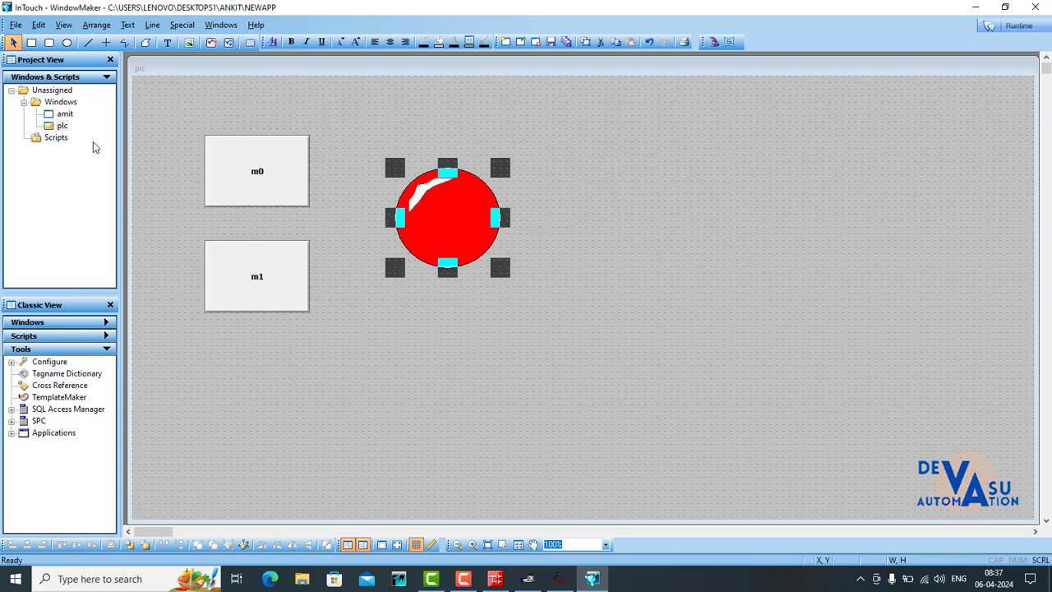
{"action": "left_click", "coordinate": [609, 159]}
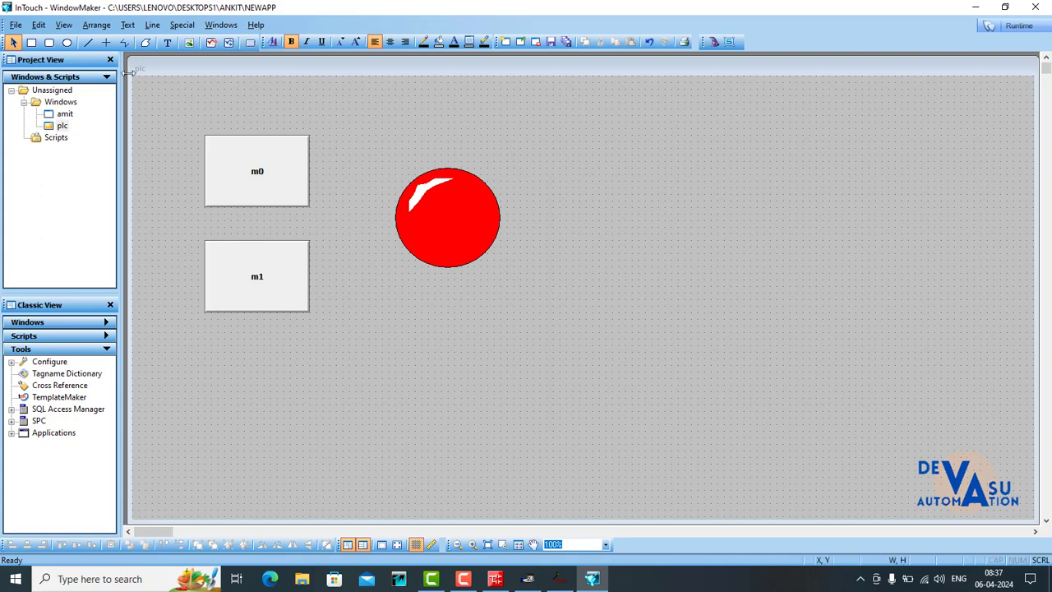
- Shift the plc window slightly toward the canvas corner and start the runtime, ignoring the missing licence to run in demo mode
{"action": "left_click_drag", "start_coordinate": [130, 60], "coordinate": [124, 50]}
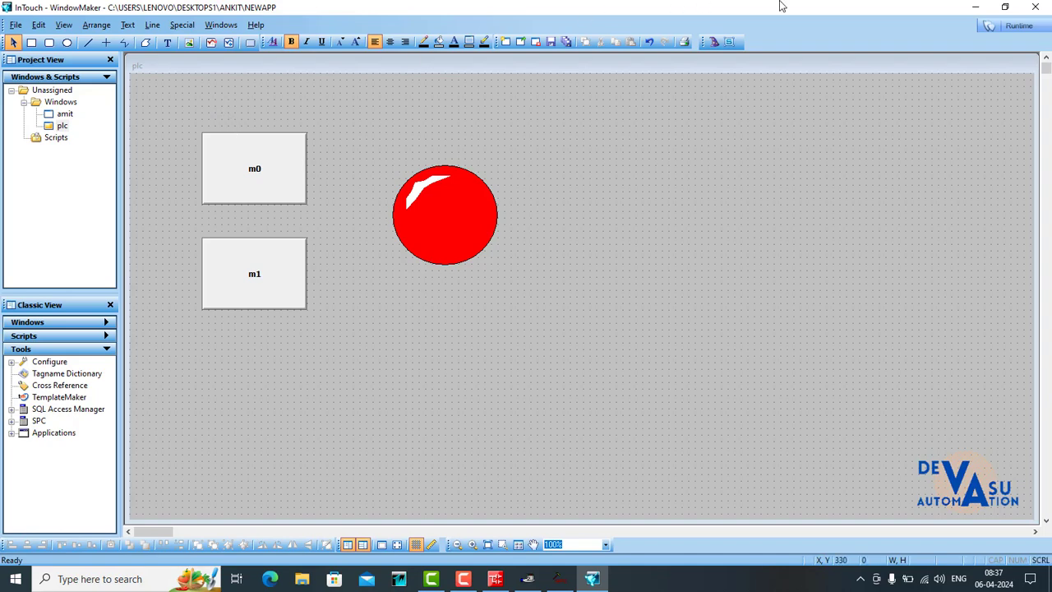
{"action": "left_click", "coordinate": [990, 31]}
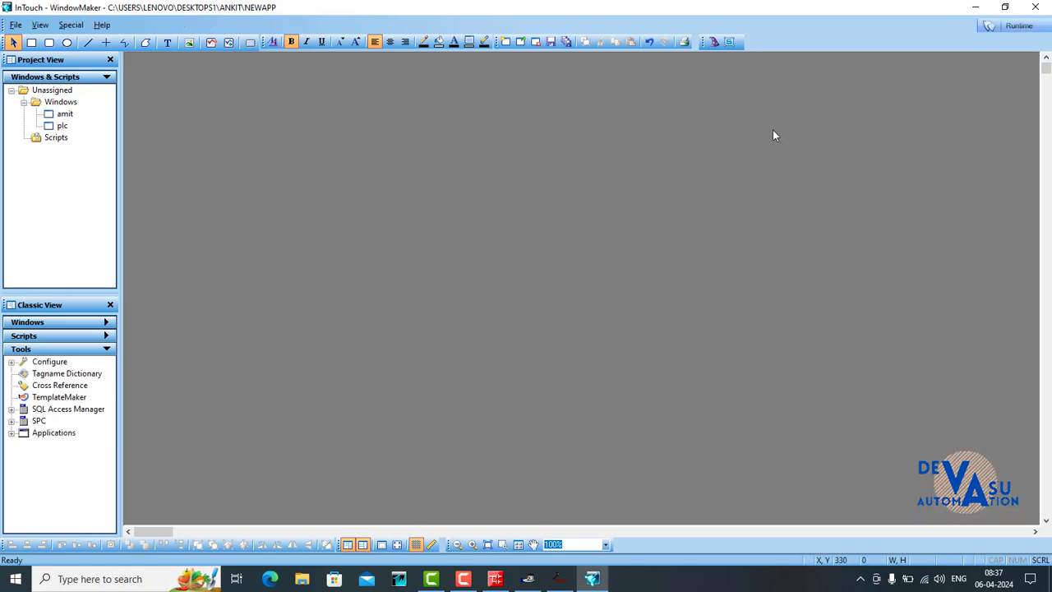
{"action": "left_click", "coordinate": [627, 335]}
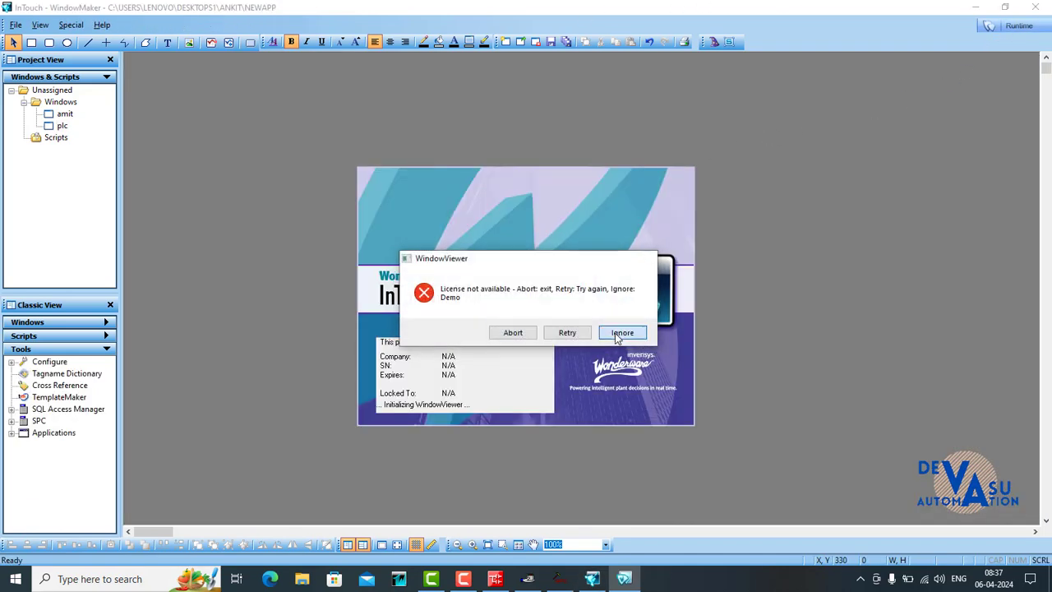
{"action": "left_click", "coordinate": [616, 331]}
{"action": "left_click", "coordinate": [603, 332]}
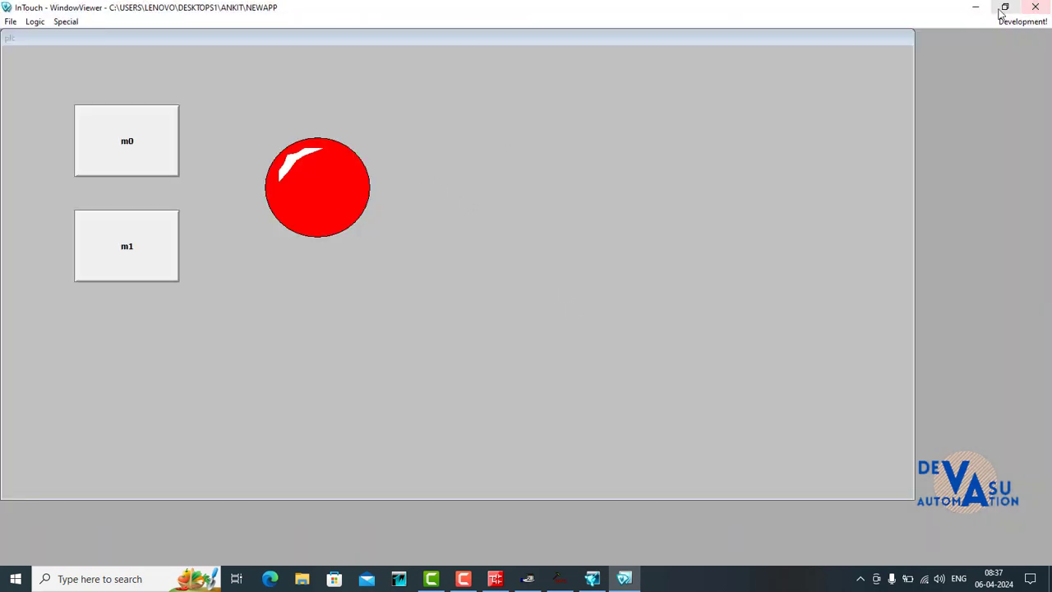
- Restore the WindowViewer window to a smaller size and place it mid-desktop with both buttons and the light fully in view
{"action": "left_click", "coordinate": [1004, 6]}
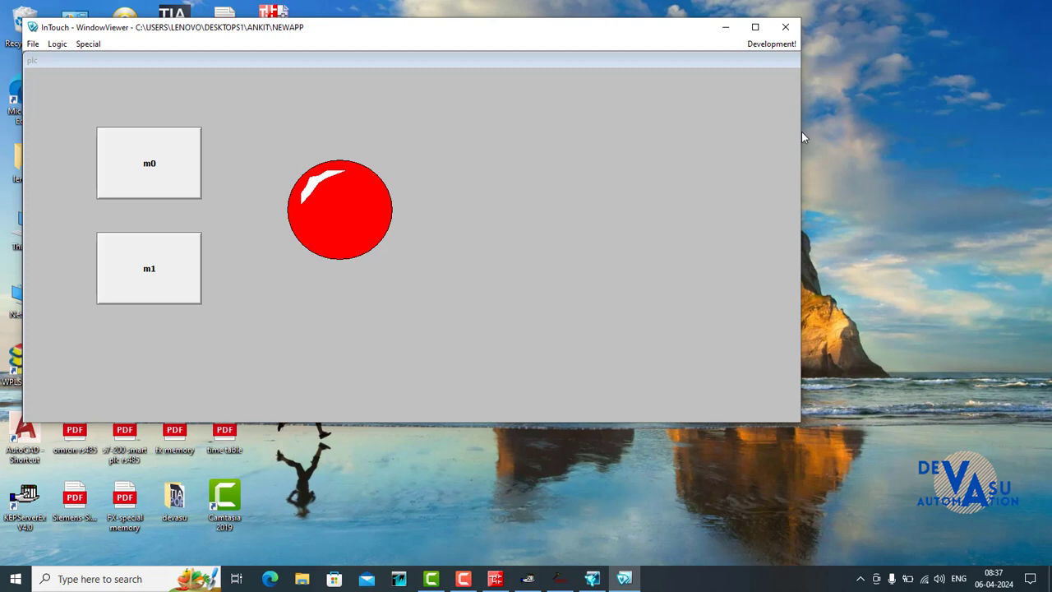
{"action": "left_click_drag", "start_coordinate": [799, 134], "coordinate": [480, 140]}
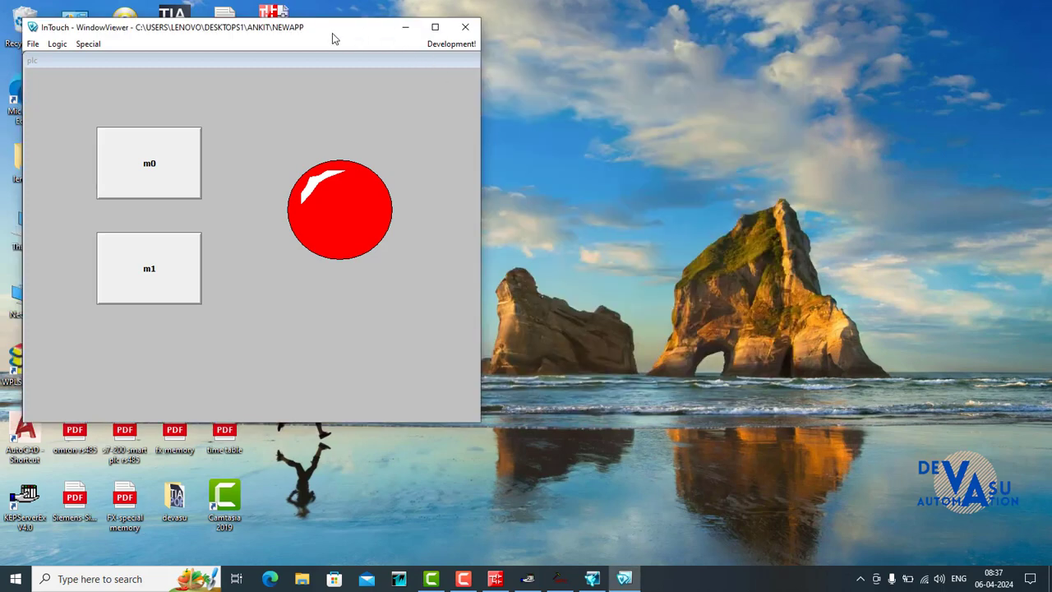
{"action": "left_click_drag", "start_coordinate": [331, 32], "coordinate": [739, 180]}
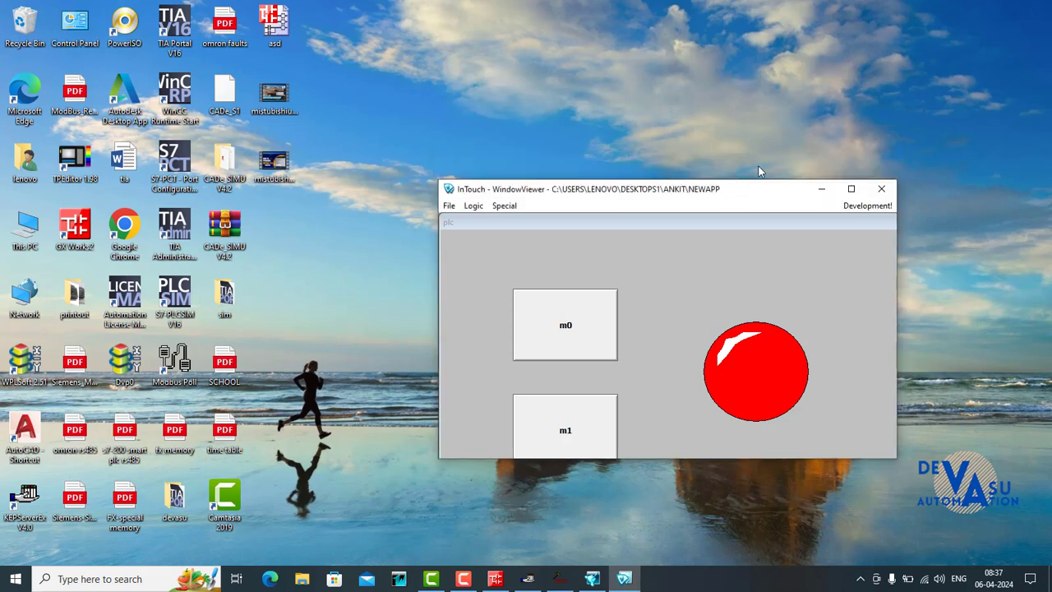
{"action": "left_click_drag", "start_coordinate": [690, 461], "coordinate": [690, 485]}
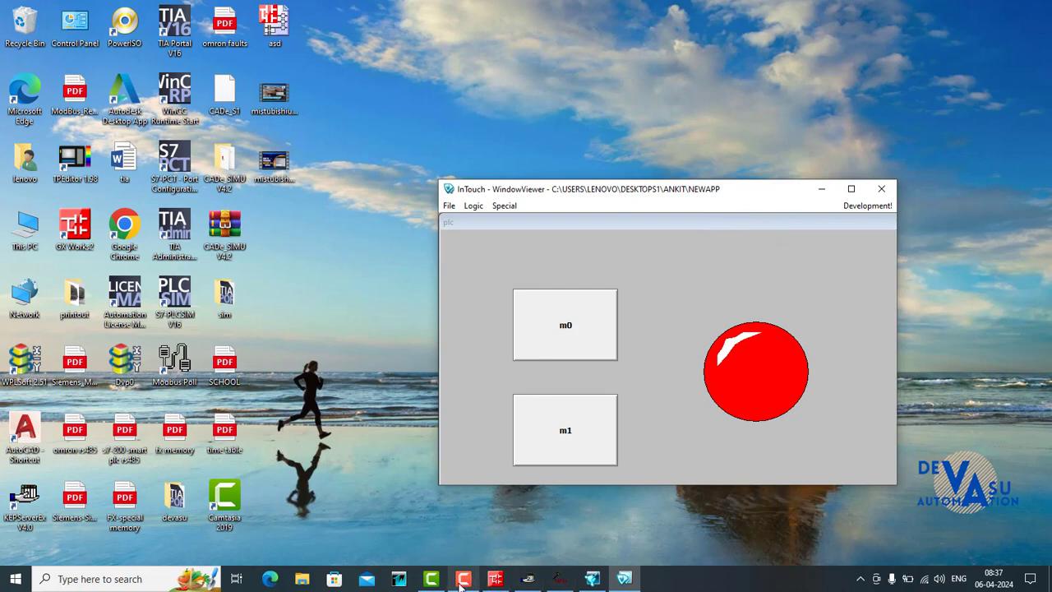
- Switch to GX Works2, try to start monitoring the MAIN ladder program, and return it to write mode
{"action": "left_click", "coordinate": [495, 579]}
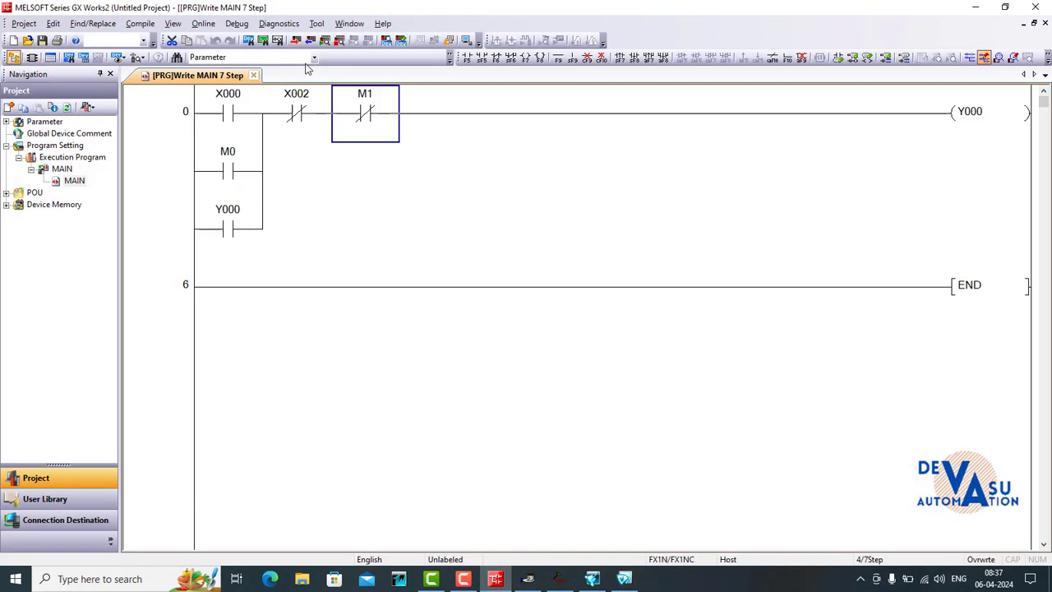
{"action": "left_click", "coordinate": [998, 58]}
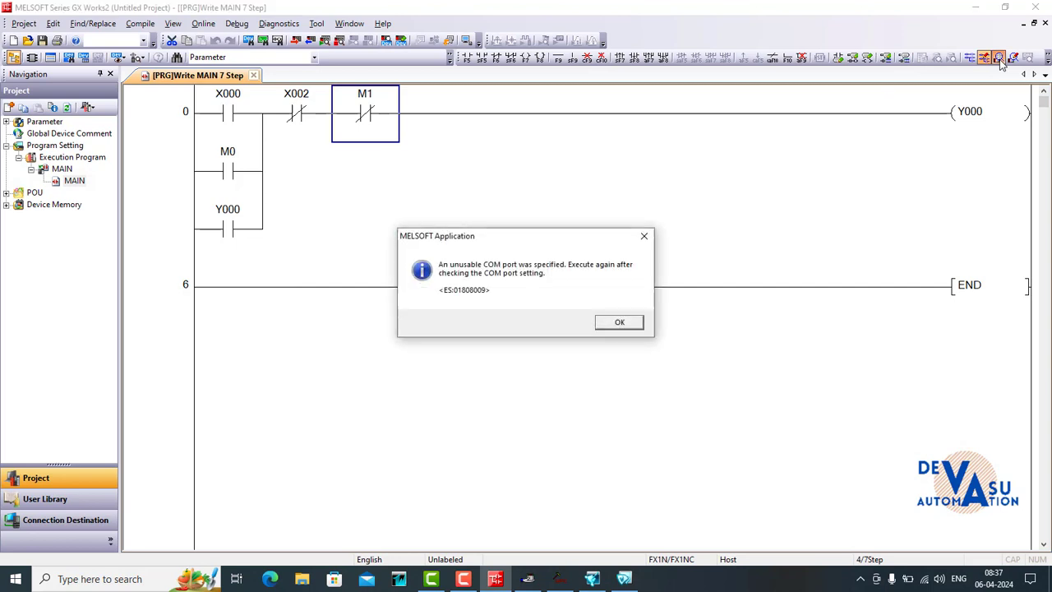
{"action": "left_click", "coordinate": [644, 238]}
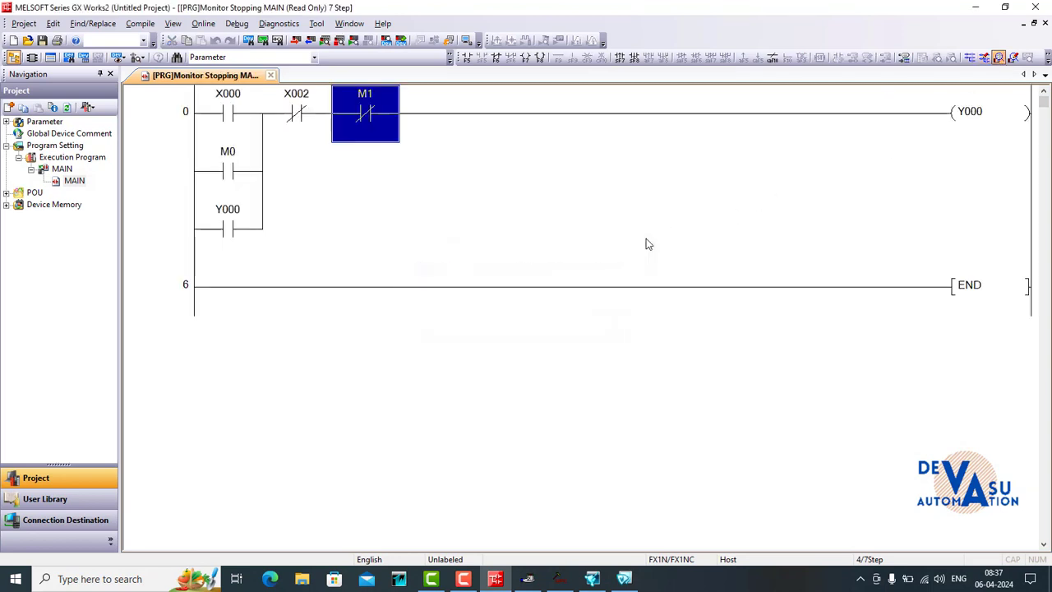
{"action": "left_click", "coordinate": [989, 58]}
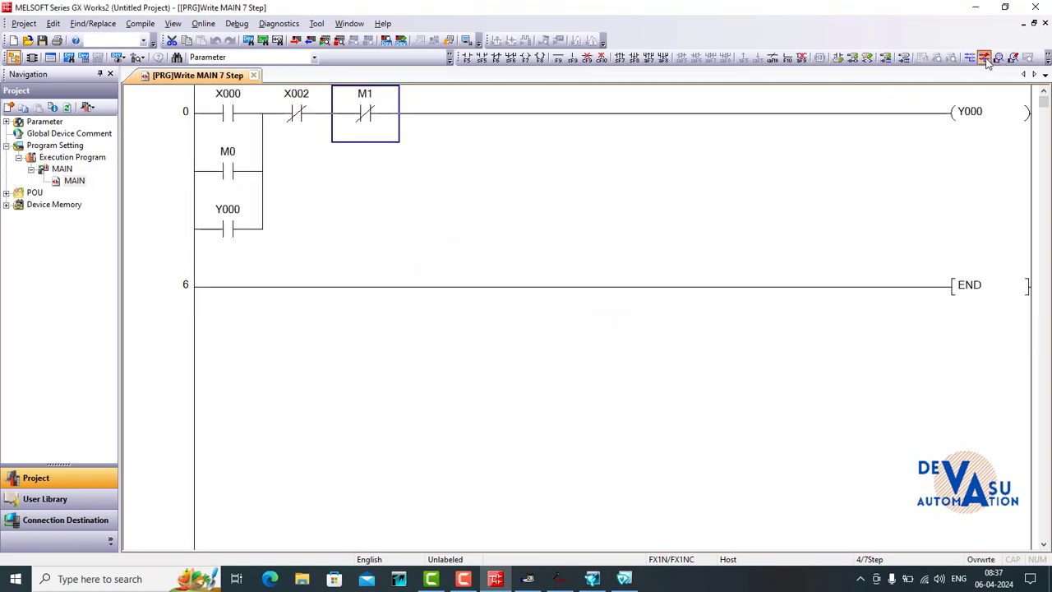
- Check the tag values in OPC Quick Client, and in WindowViewer operate m0 and m1 repeatedly to test switching the y0 light on and off
{"action": "left_click", "coordinate": [554, 579]}
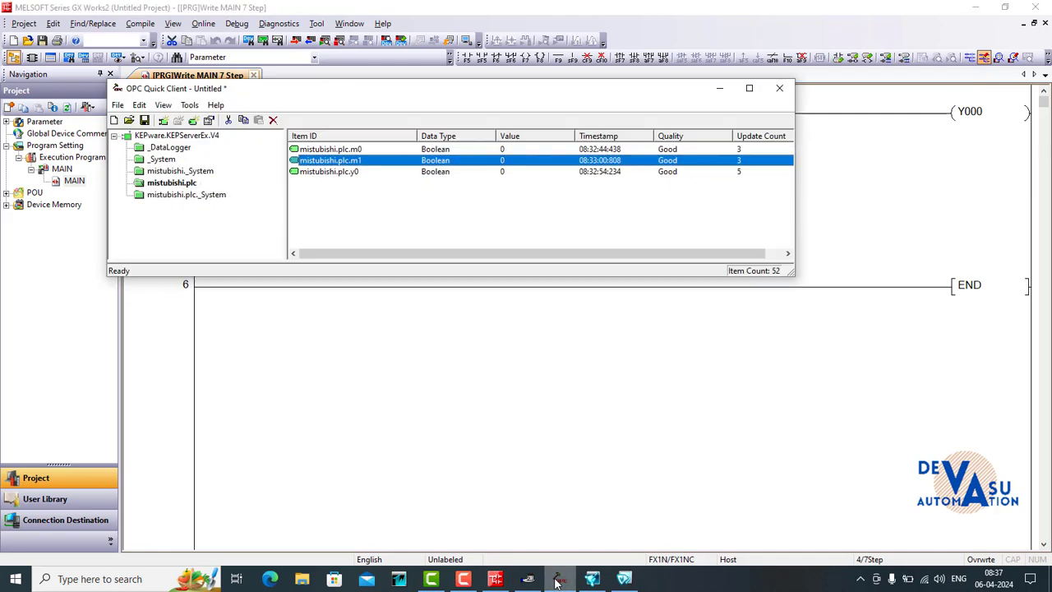
{"action": "left_click", "coordinate": [720, 89]}
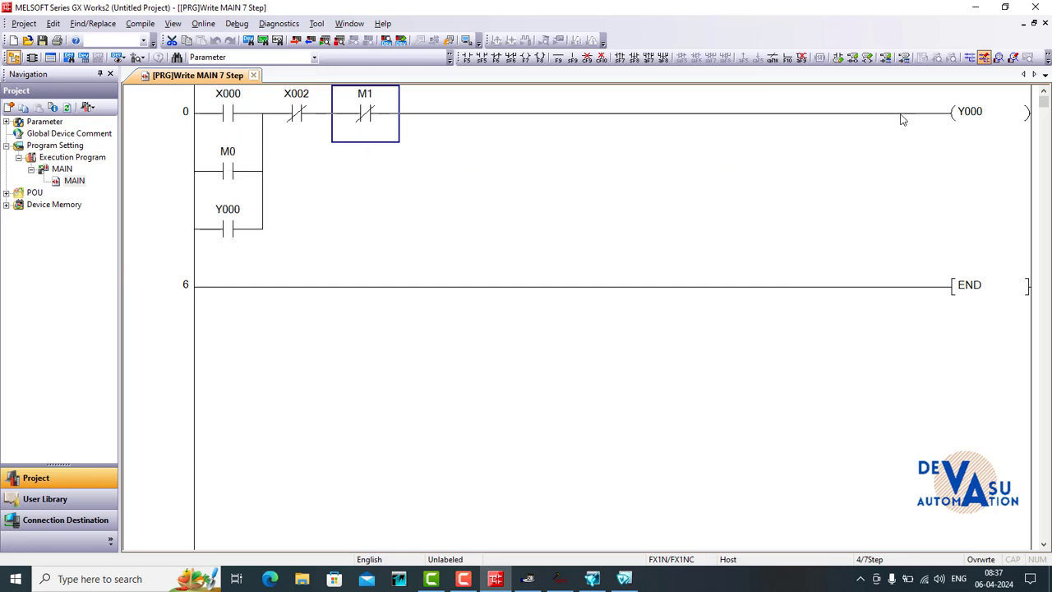
{"action": "left_click", "coordinate": [624, 579]}
{"action": "left_click", "coordinate": [573, 344]}
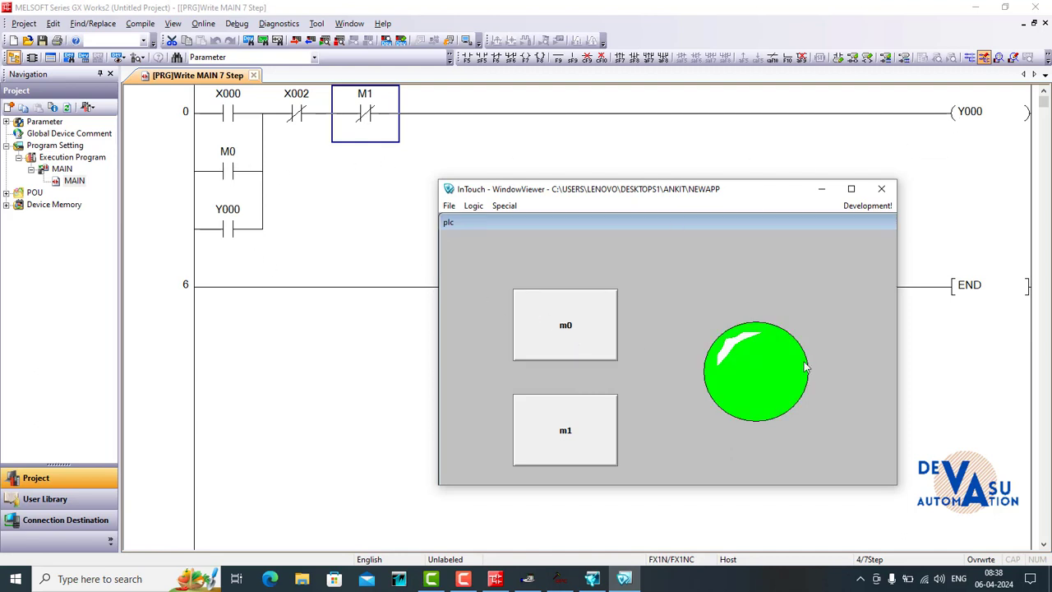
{"action": "left_click", "coordinate": [573, 442]}
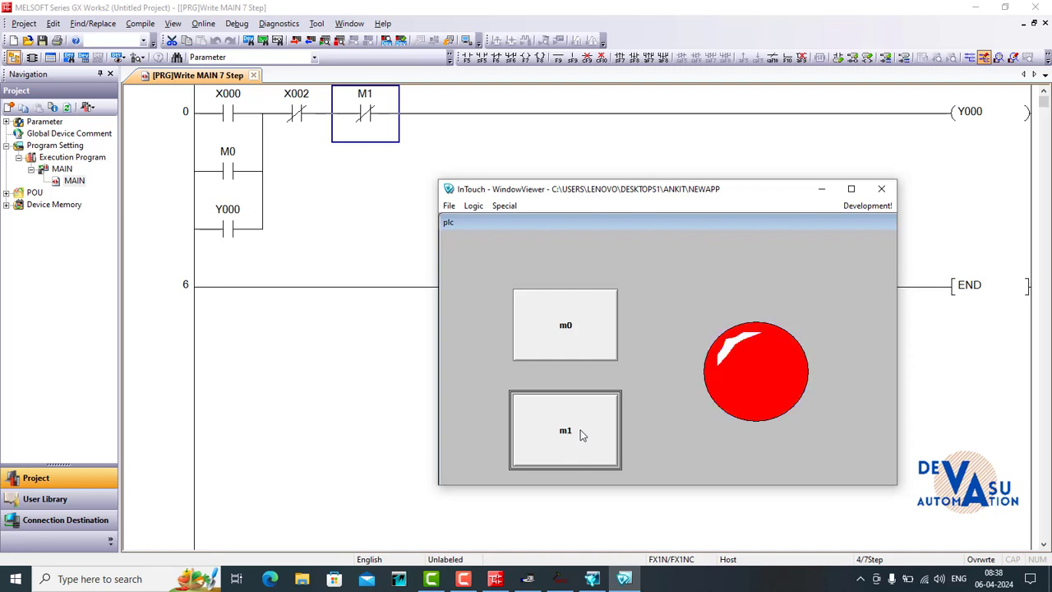
{"action": "left_click", "coordinate": [531, 319]}
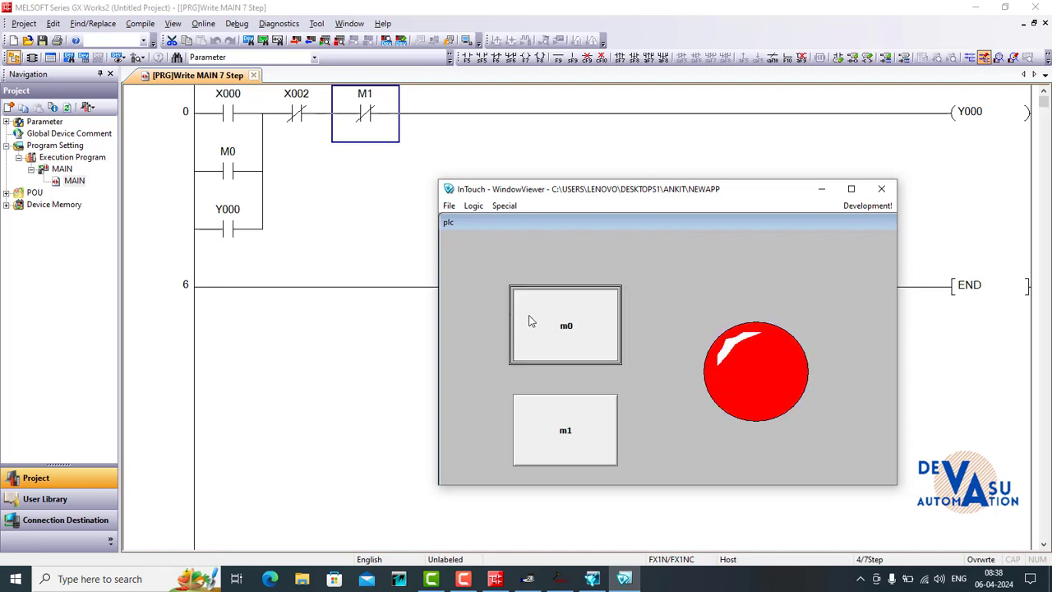
{"action": "left_click", "coordinate": [569, 441]}
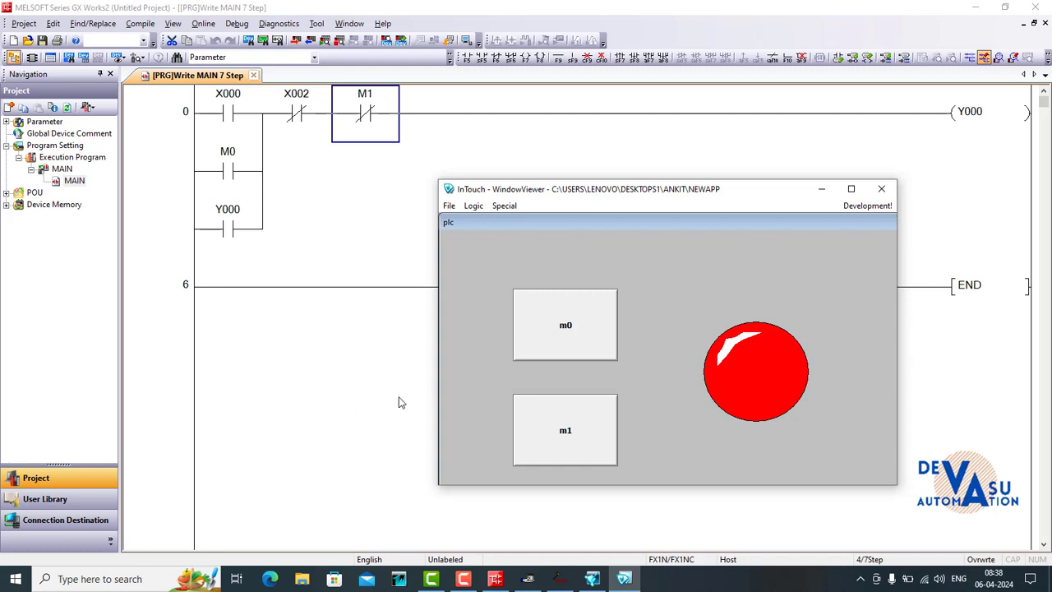
{"action": "left_click", "coordinate": [542, 433]}
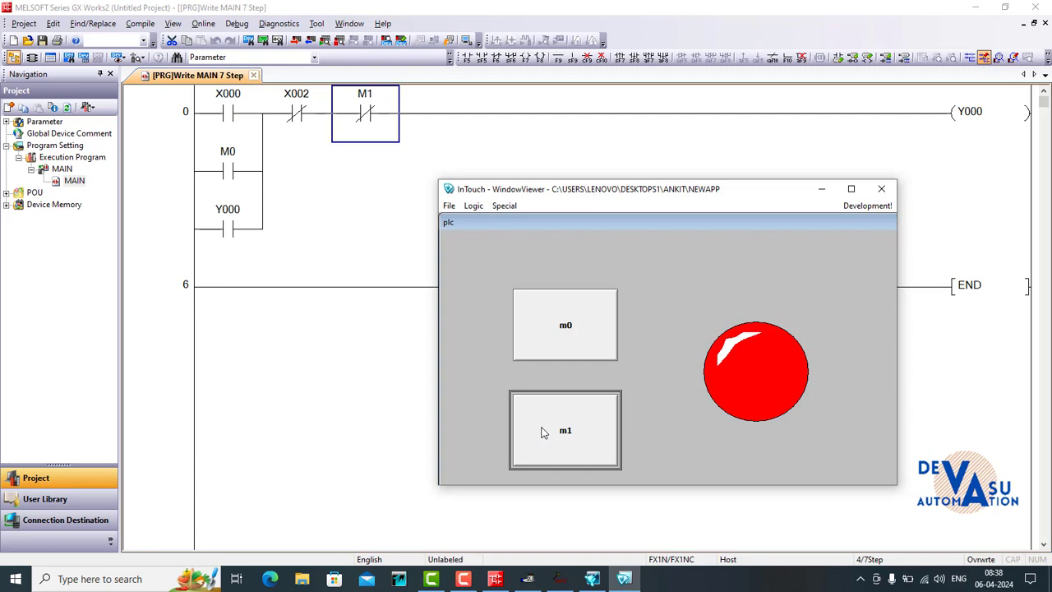
{"action": "left_click", "coordinate": [565, 326]}
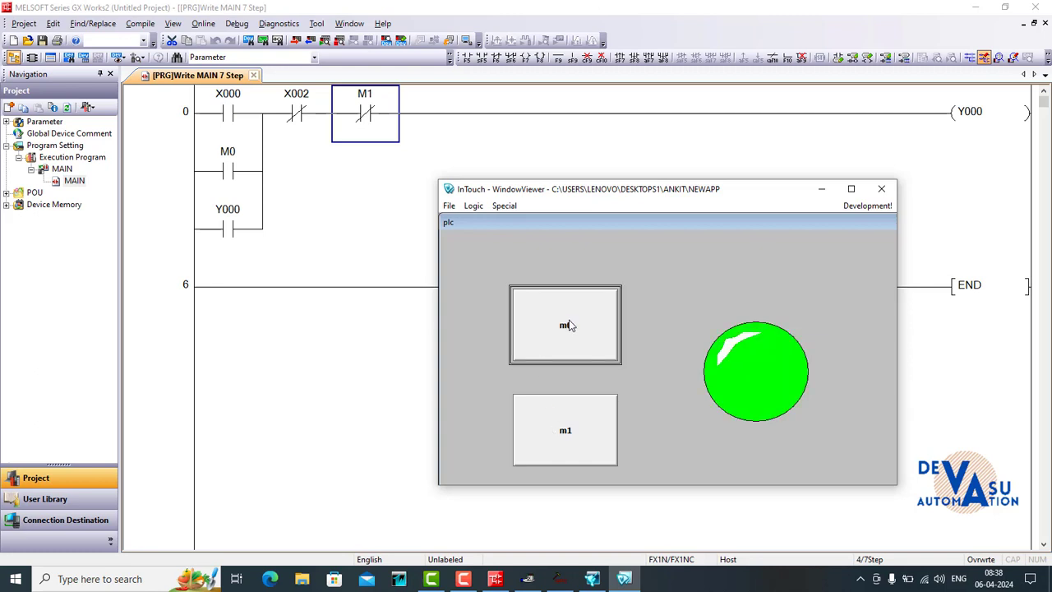
{"action": "left_click", "coordinate": [569, 326]}
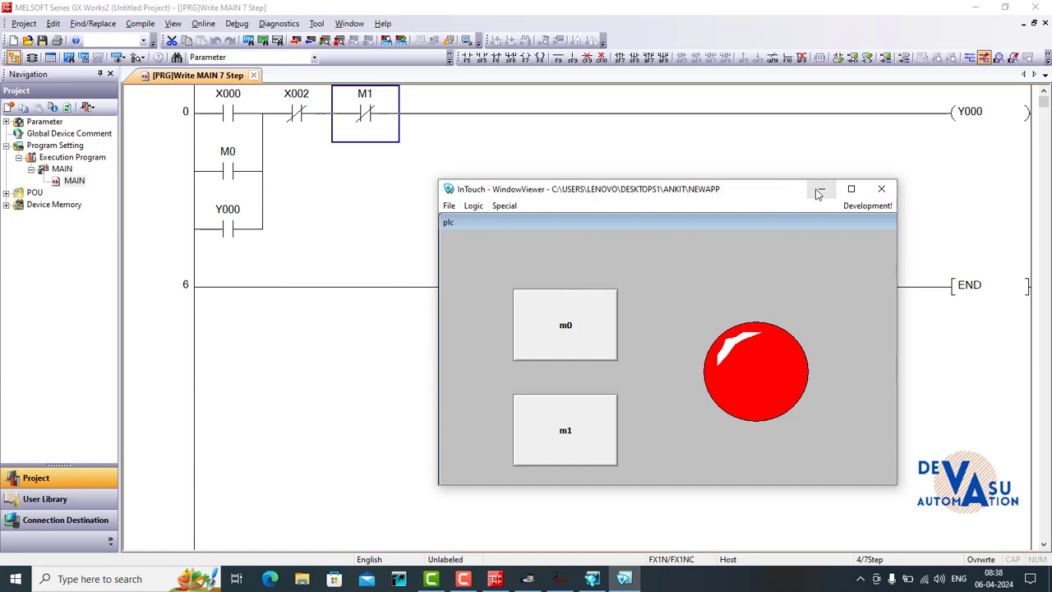
- Minimize GX Works2 and arrange OPC Quick Client above the WindowViewer window so the tag values and the plc screen show together
{"action": "left_click", "coordinate": [978, 10]}
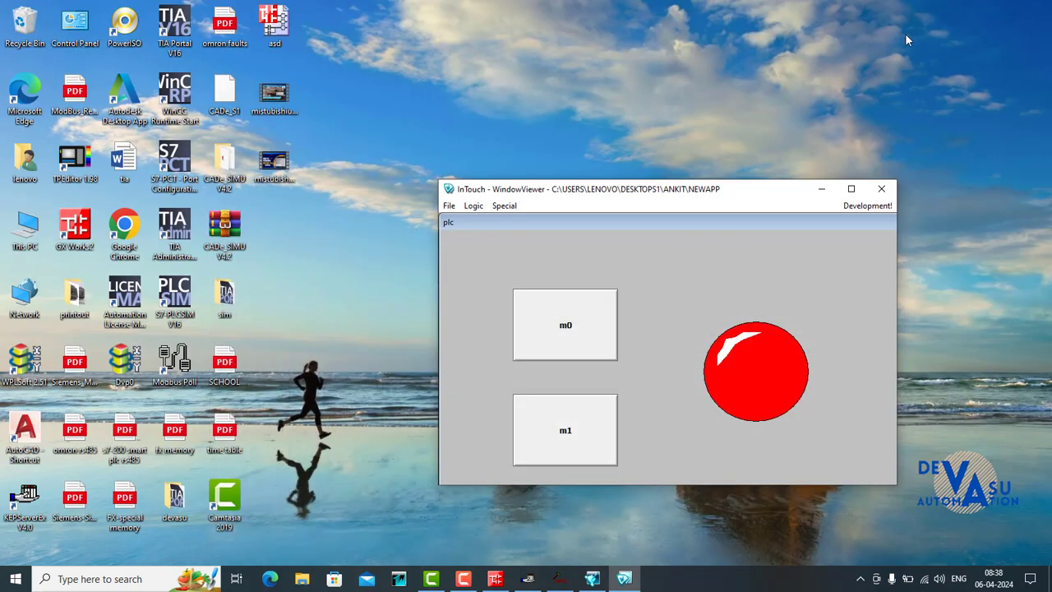
{"action": "left_click", "coordinate": [560, 578]}
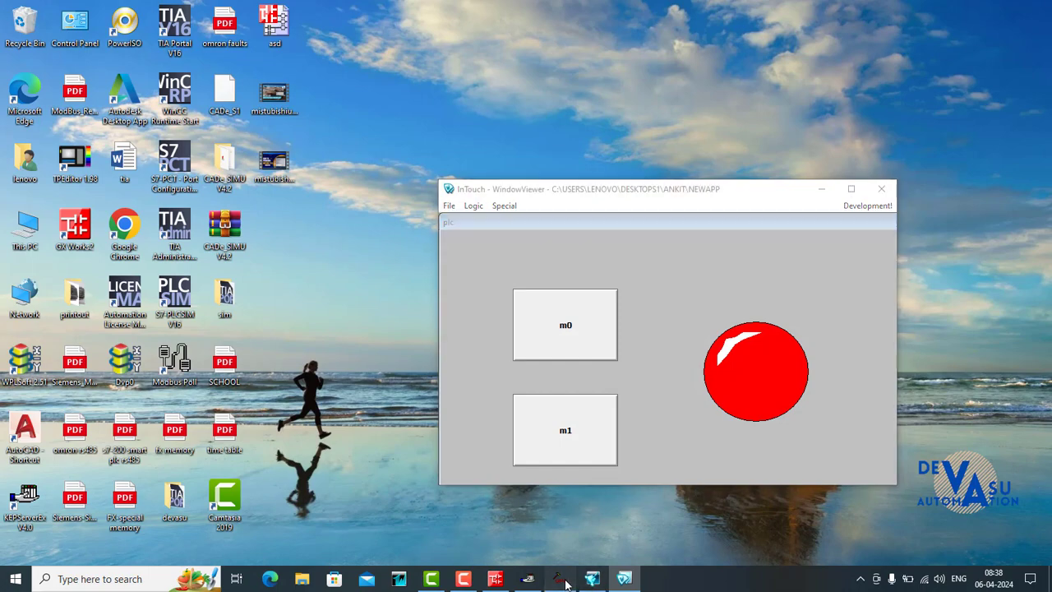
{"action": "left_click_drag", "start_coordinate": [547, 100], "coordinate": [547, 21]}
{"action": "left_click", "coordinate": [809, 203]}
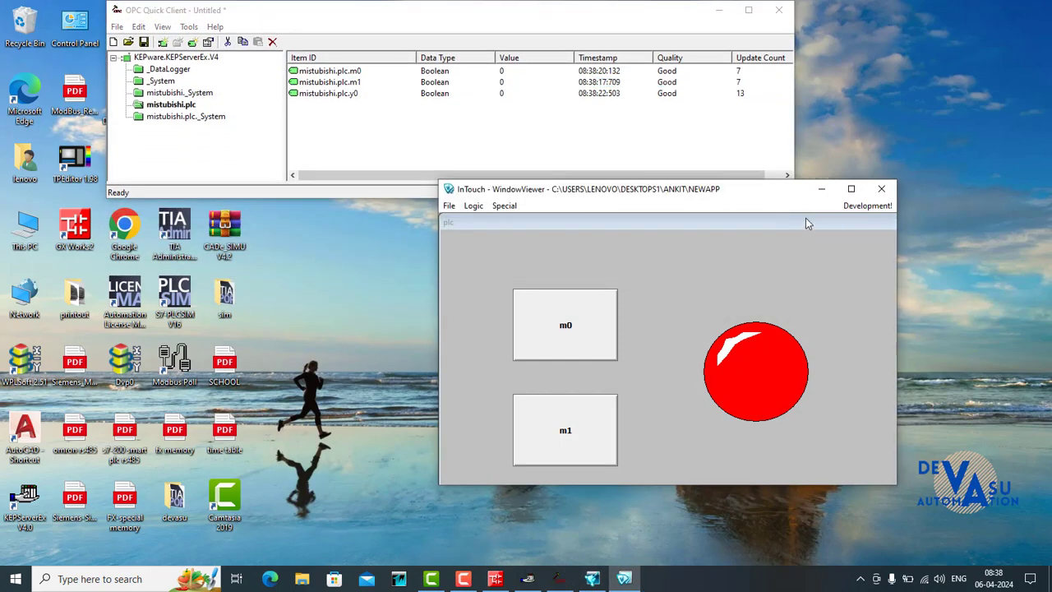
{"action": "left_click_drag", "start_coordinate": [781, 204], "coordinate": [751, 238]}
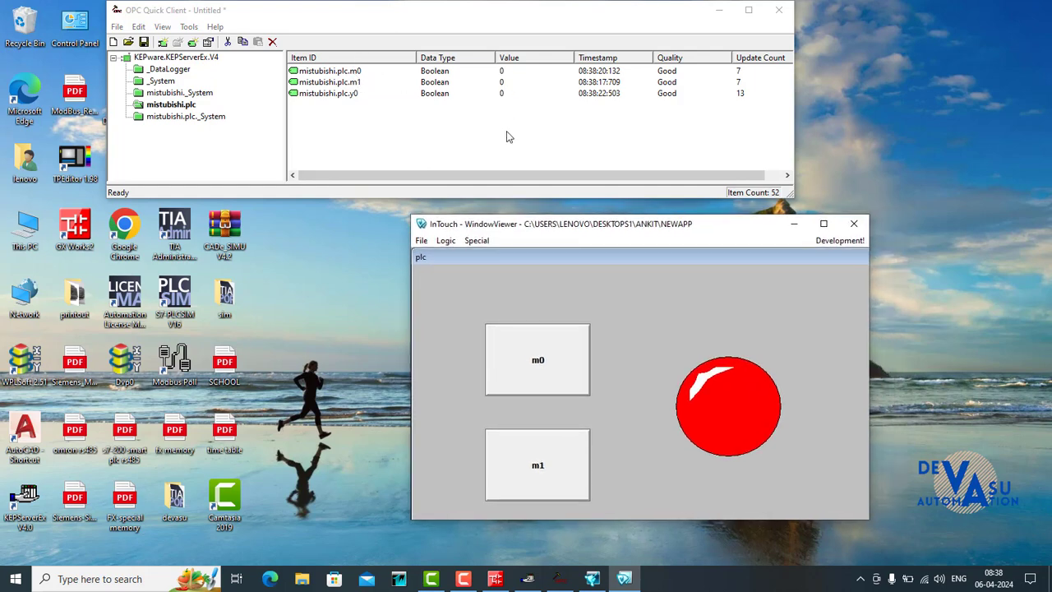
- Operate m0 and m1 in turn in WindowViewer, comparing the y0 light with the live m0, m1 and y0 values in OPC Quick Client
{"action": "left_click", "coordinate": [542, 349]}
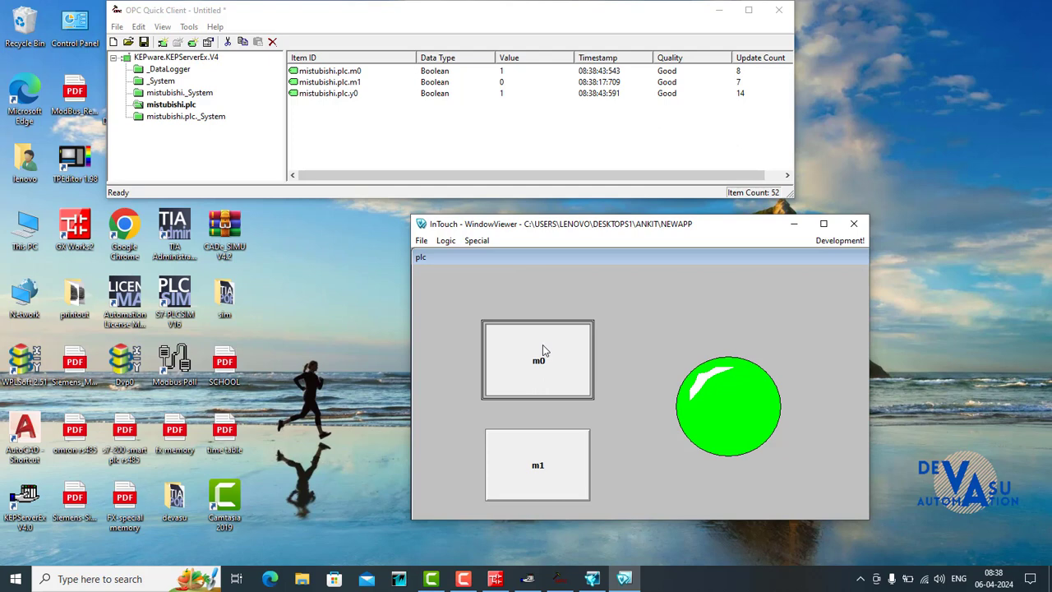
{"action": "left_click", "coordinate": [543, 344]}
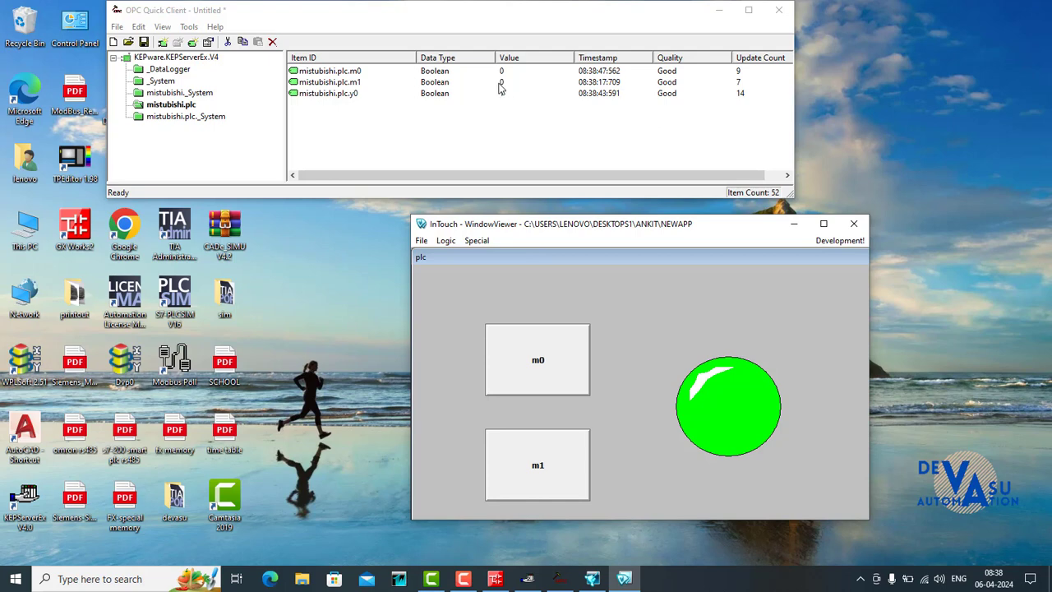
{"action": "left_click", "coordinate": [523, 470]}
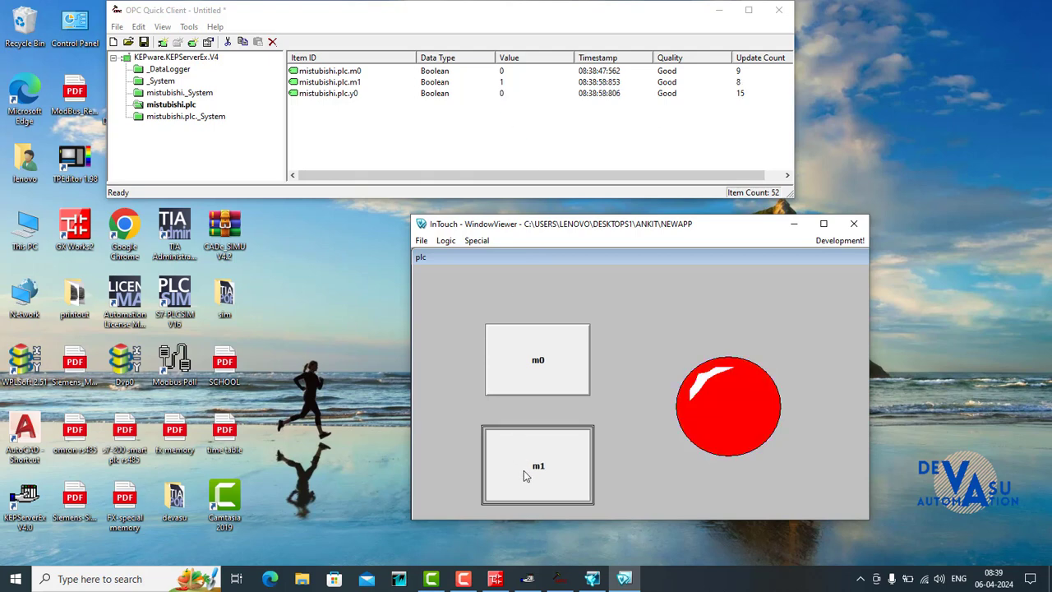